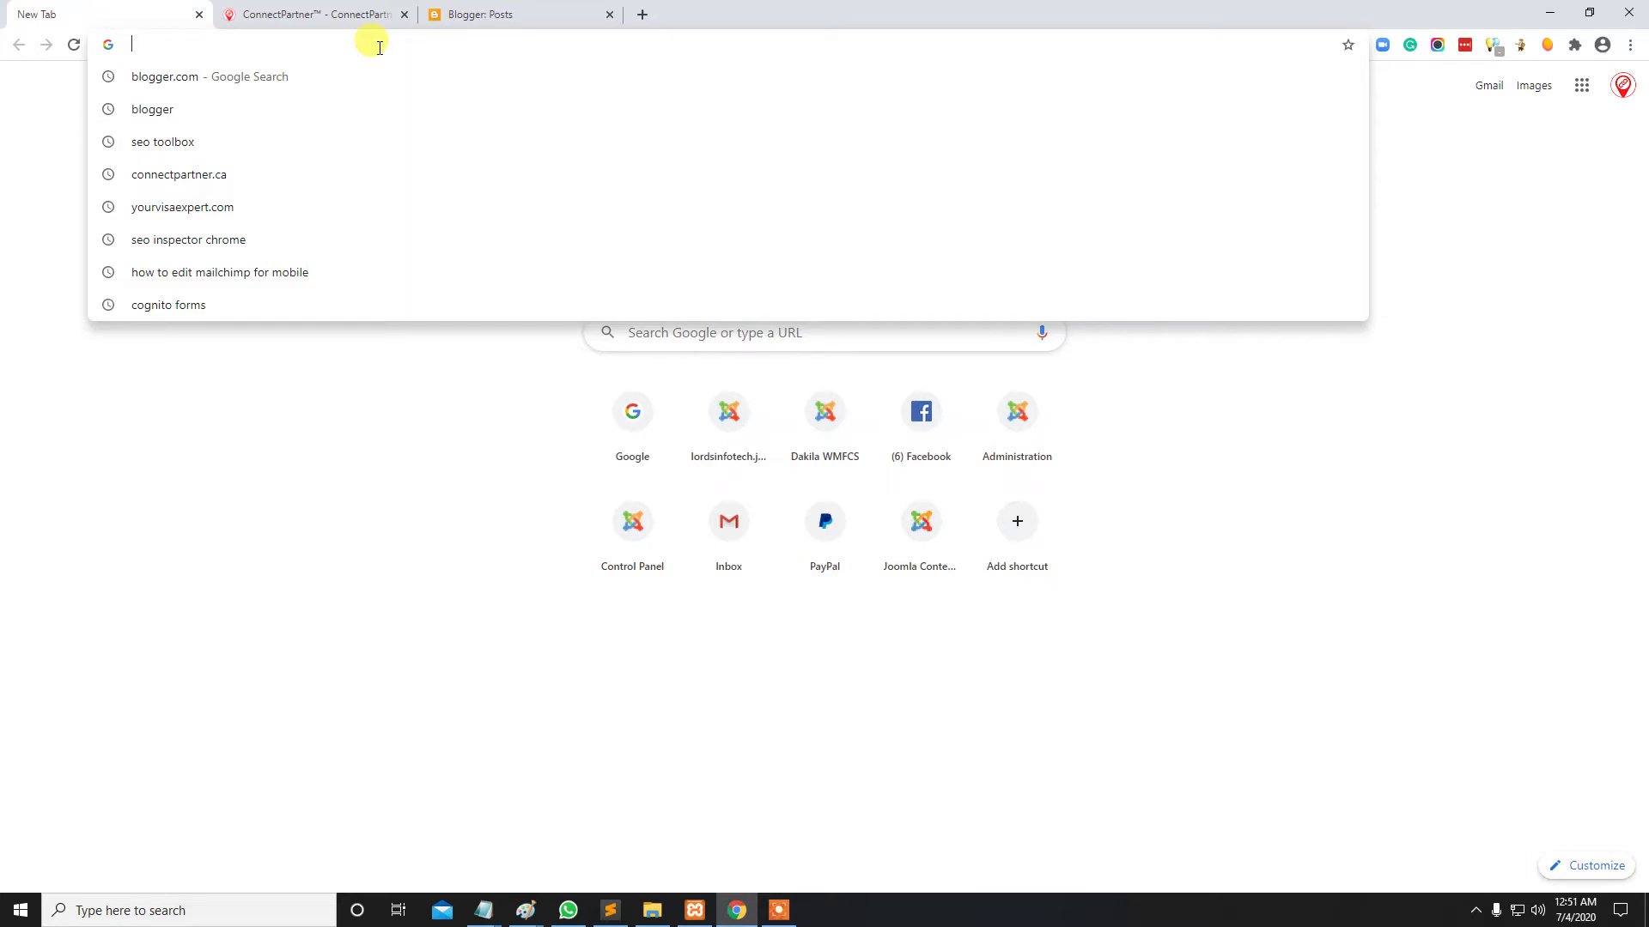
Open the SEO Audit Pricing Plans page under Featured > SEO Audits on the ConnectPartner website
left_click(313, 15)
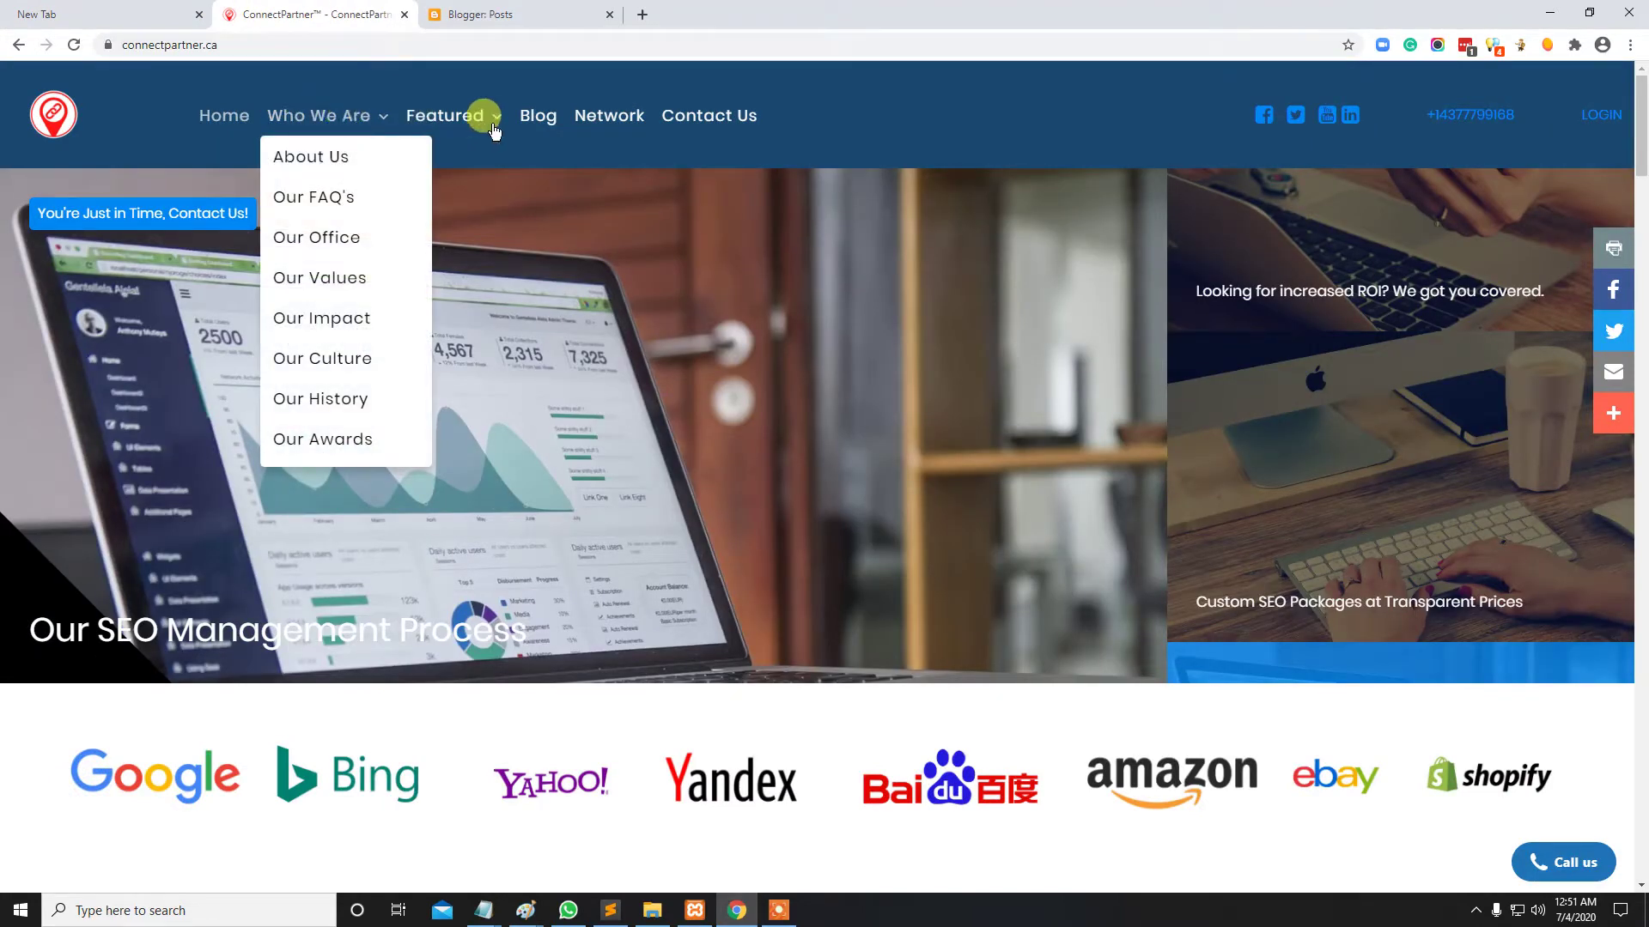
mouse_move(494, 129)
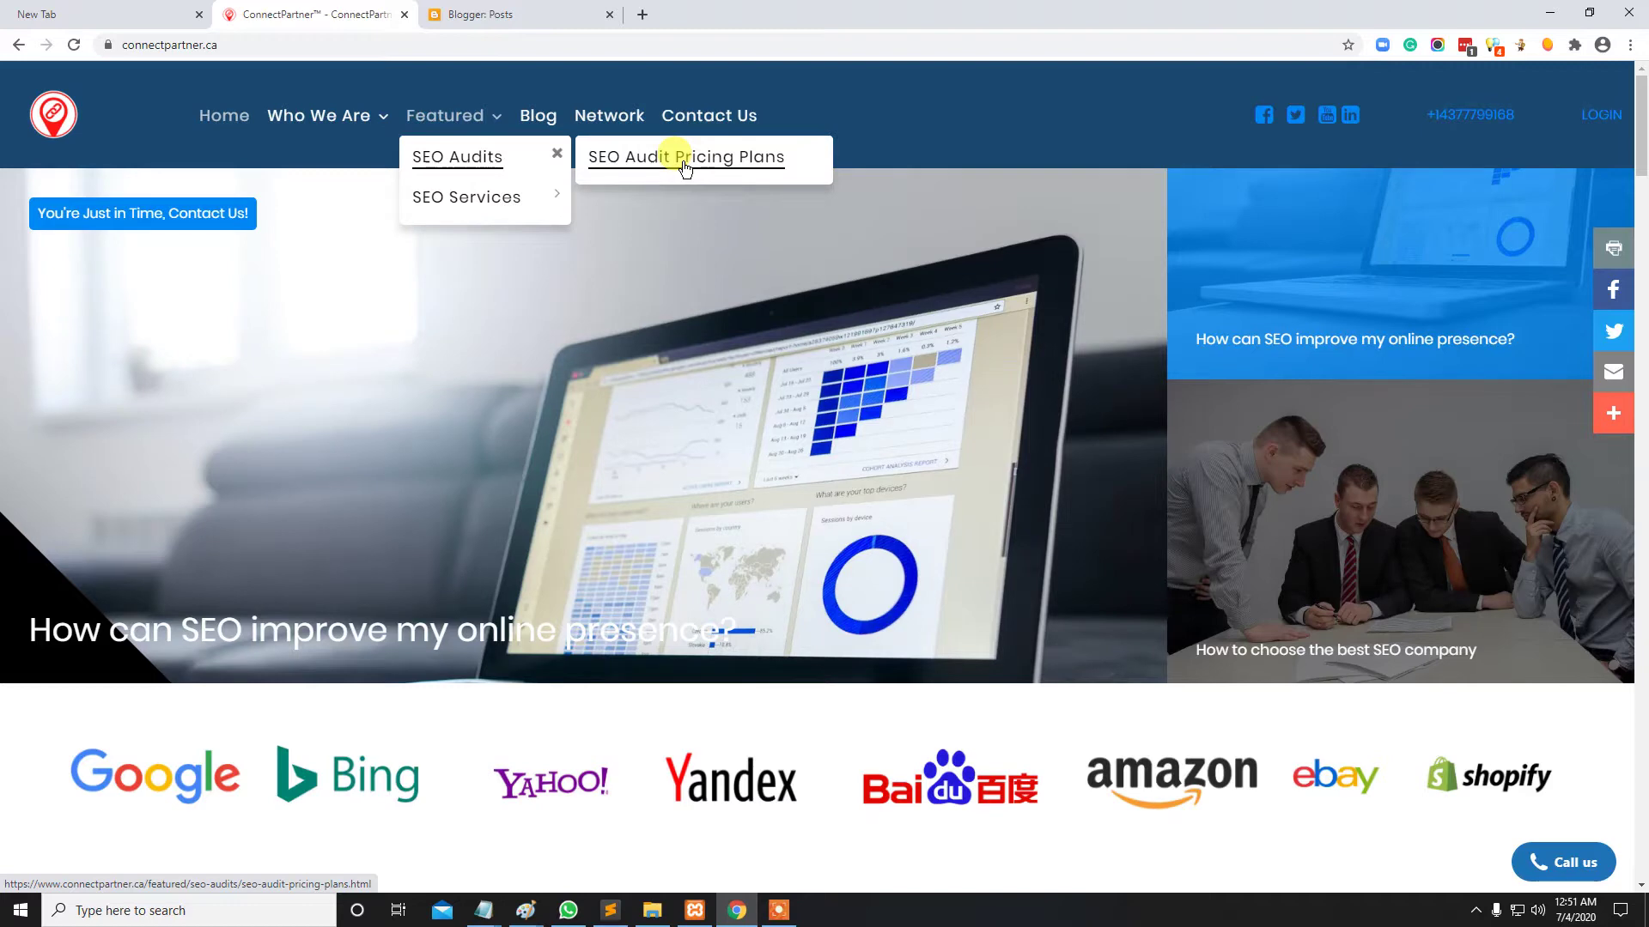
left_click(683, 162)
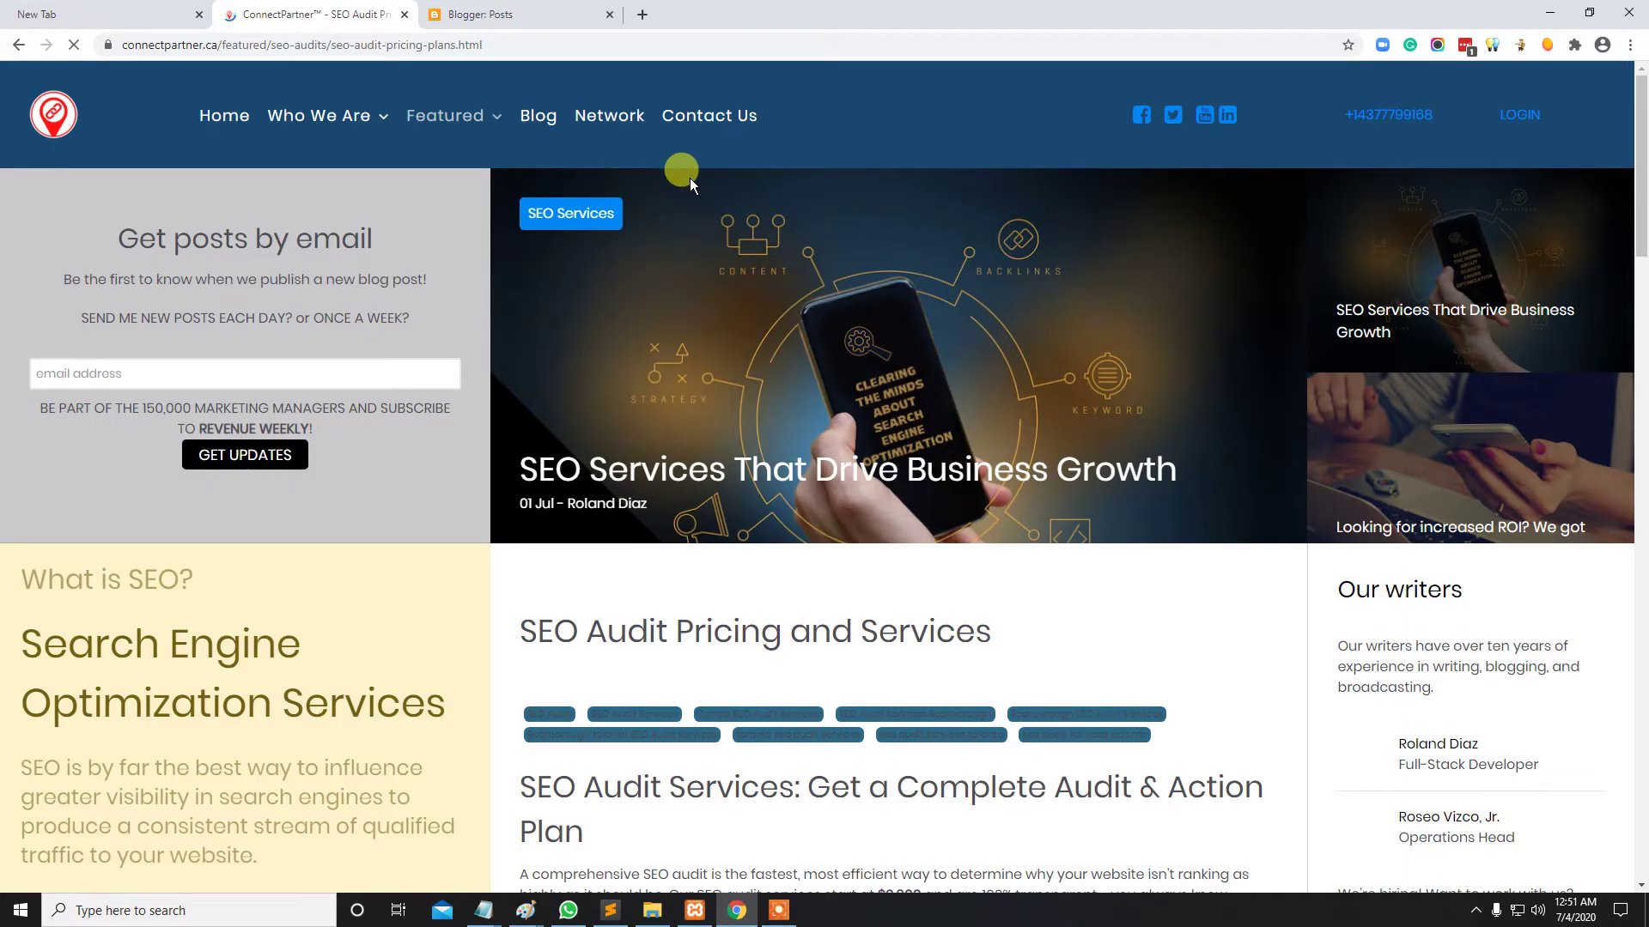
Review the SEO audit pricing table, comparing the duration and cost of the Basic and Market Leader plans
scroll(687, 206, "down", 8)
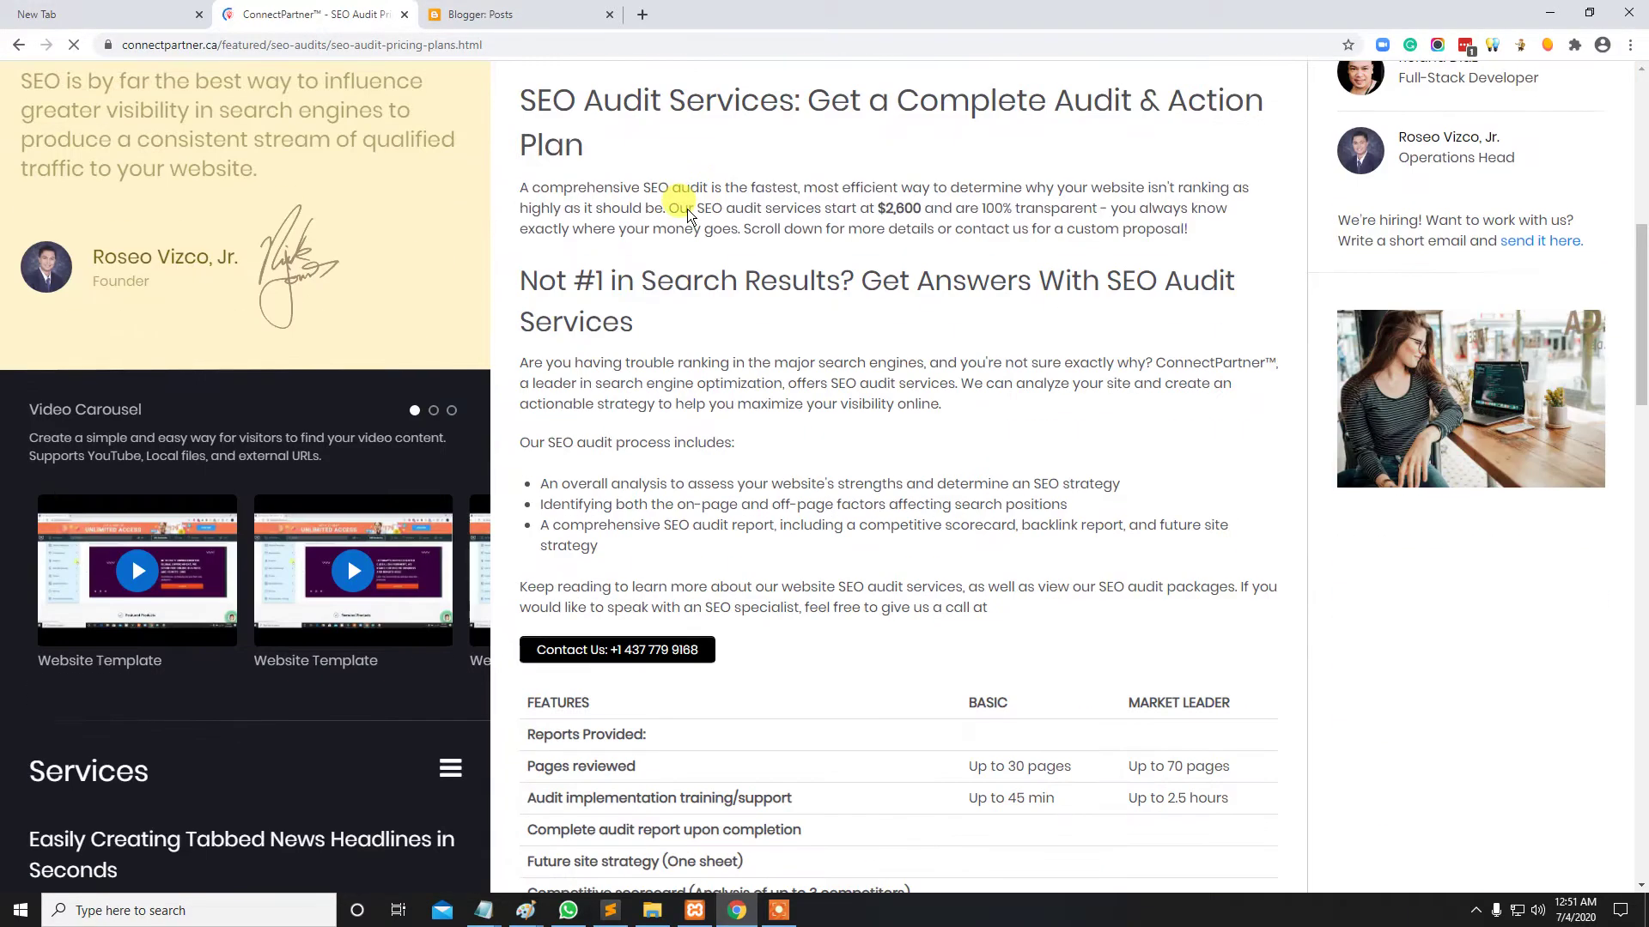
scroll(687, 209, "down", 3)
scroll(687, 209, "down", 3)
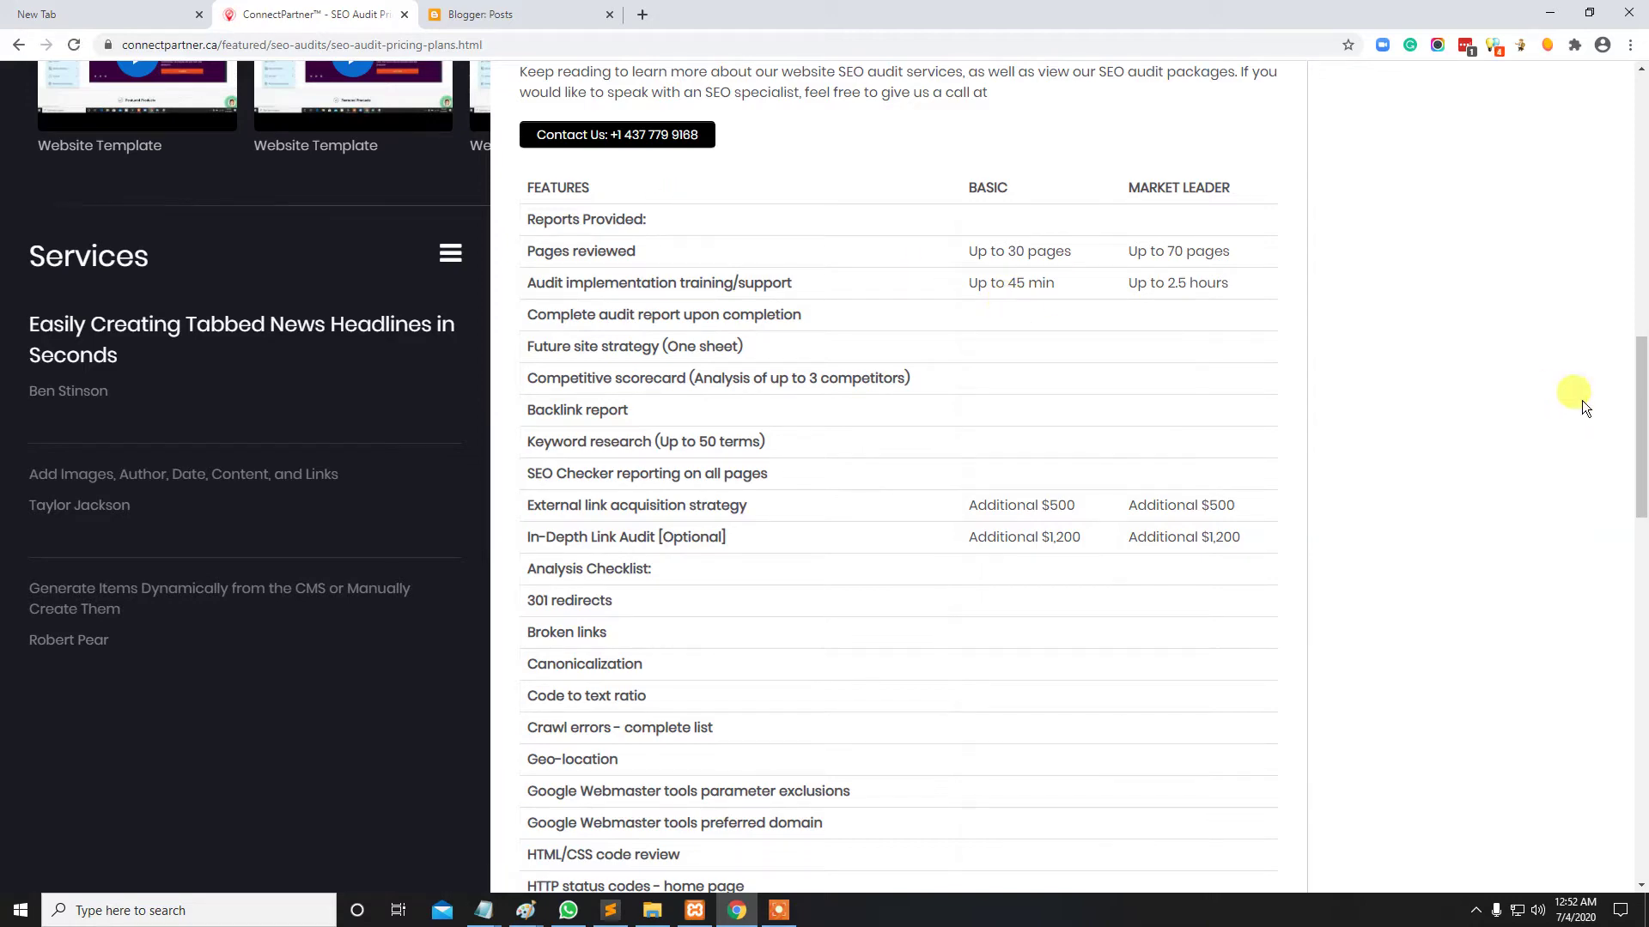
left_click_drag(1643, 378, 1623, 637)
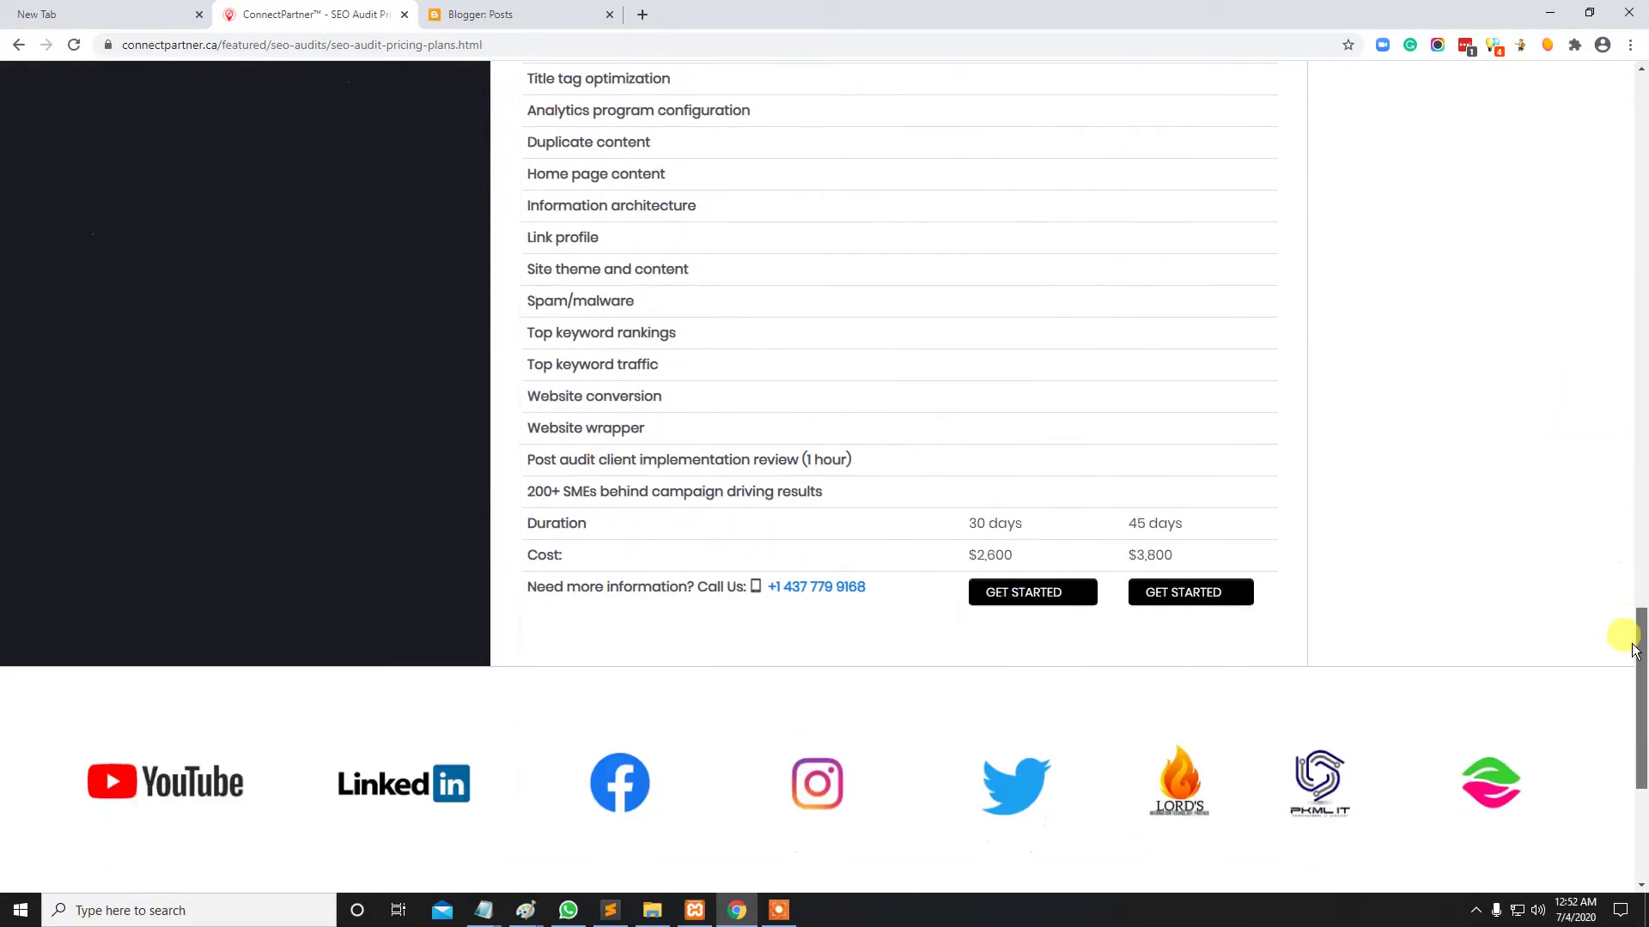
left_click_drag(945, 486, 1194, 508)
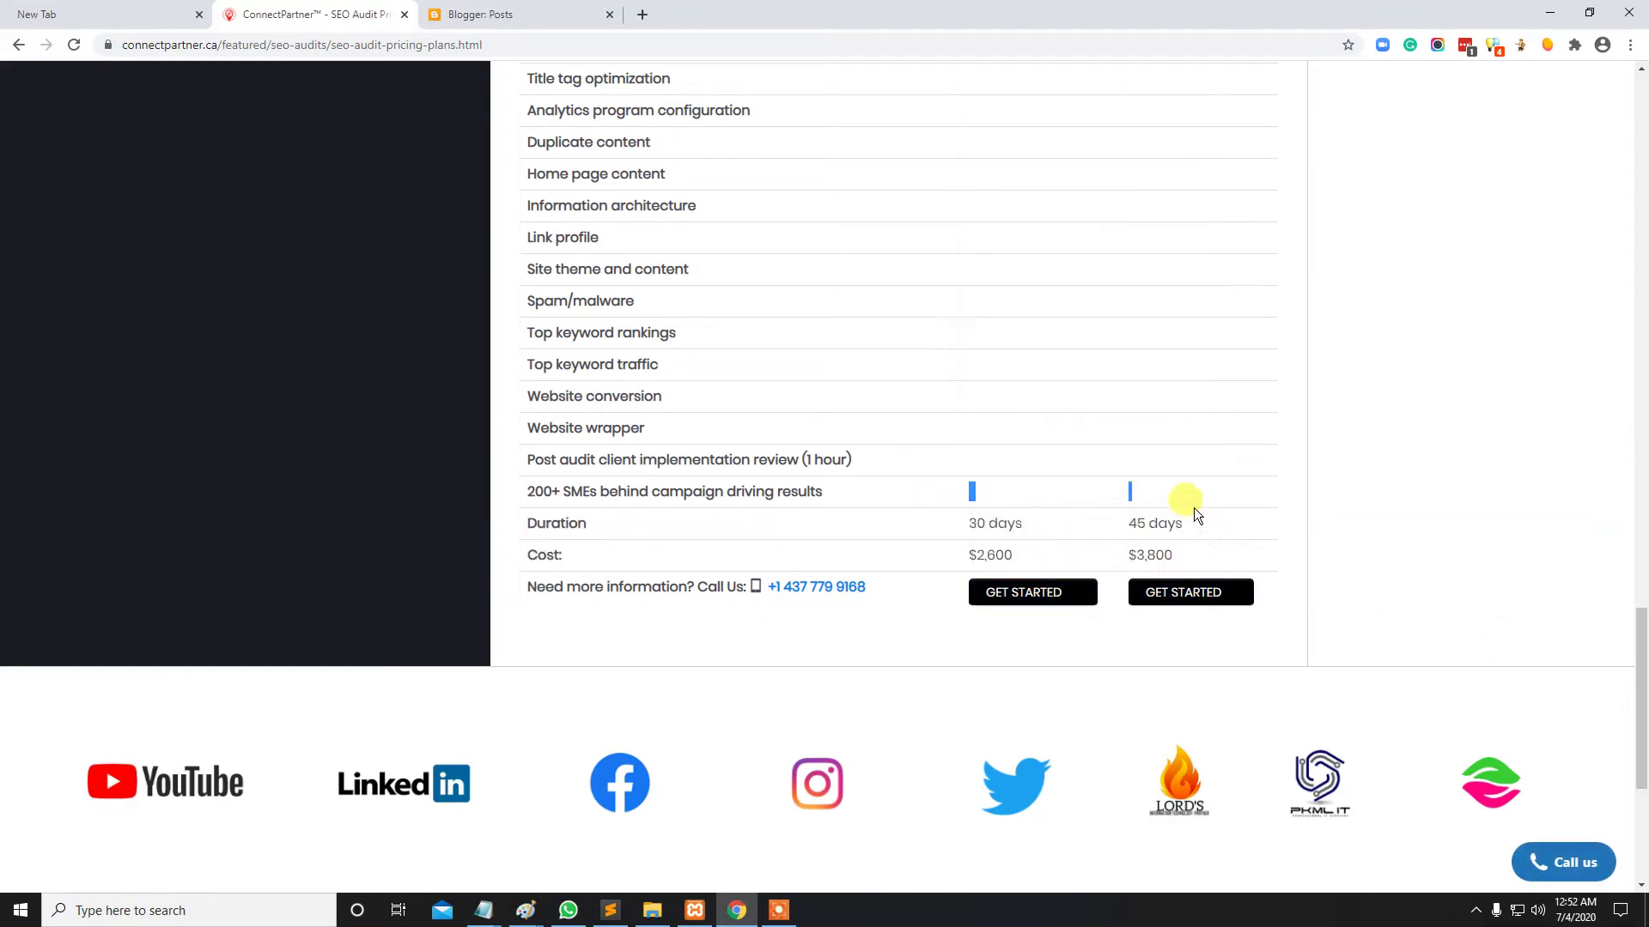
left_click_drag(1638, 655, 1614, 375)
left_click_drag(953, 362, 996, 362)
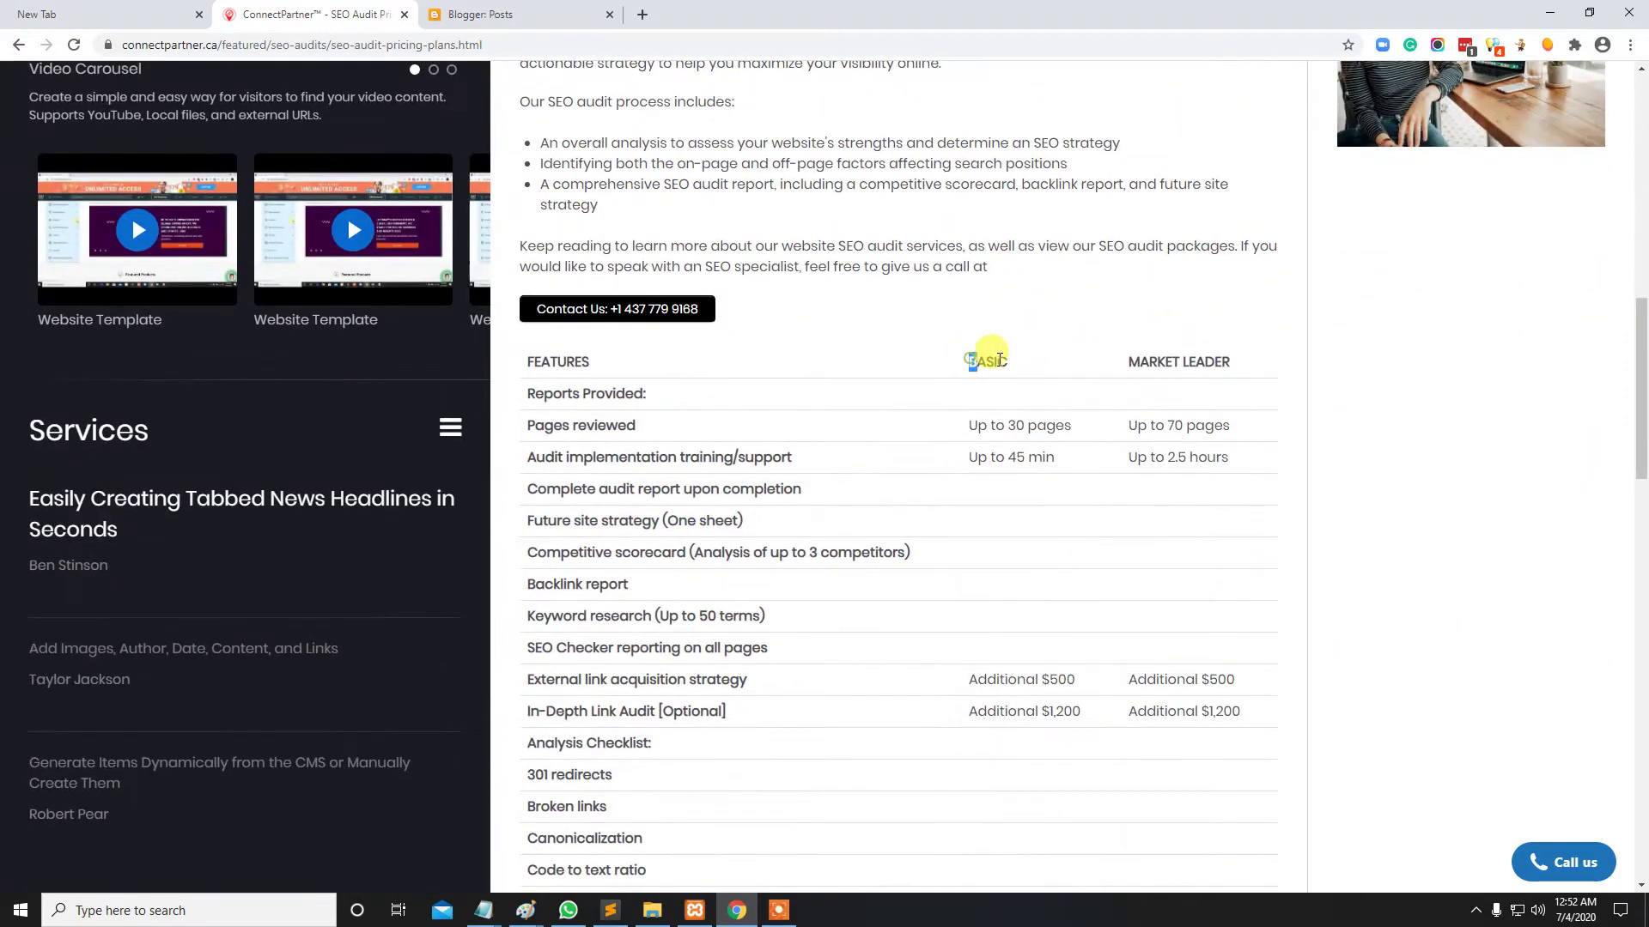
left_click_drag(1125, 361, 1241, 362)
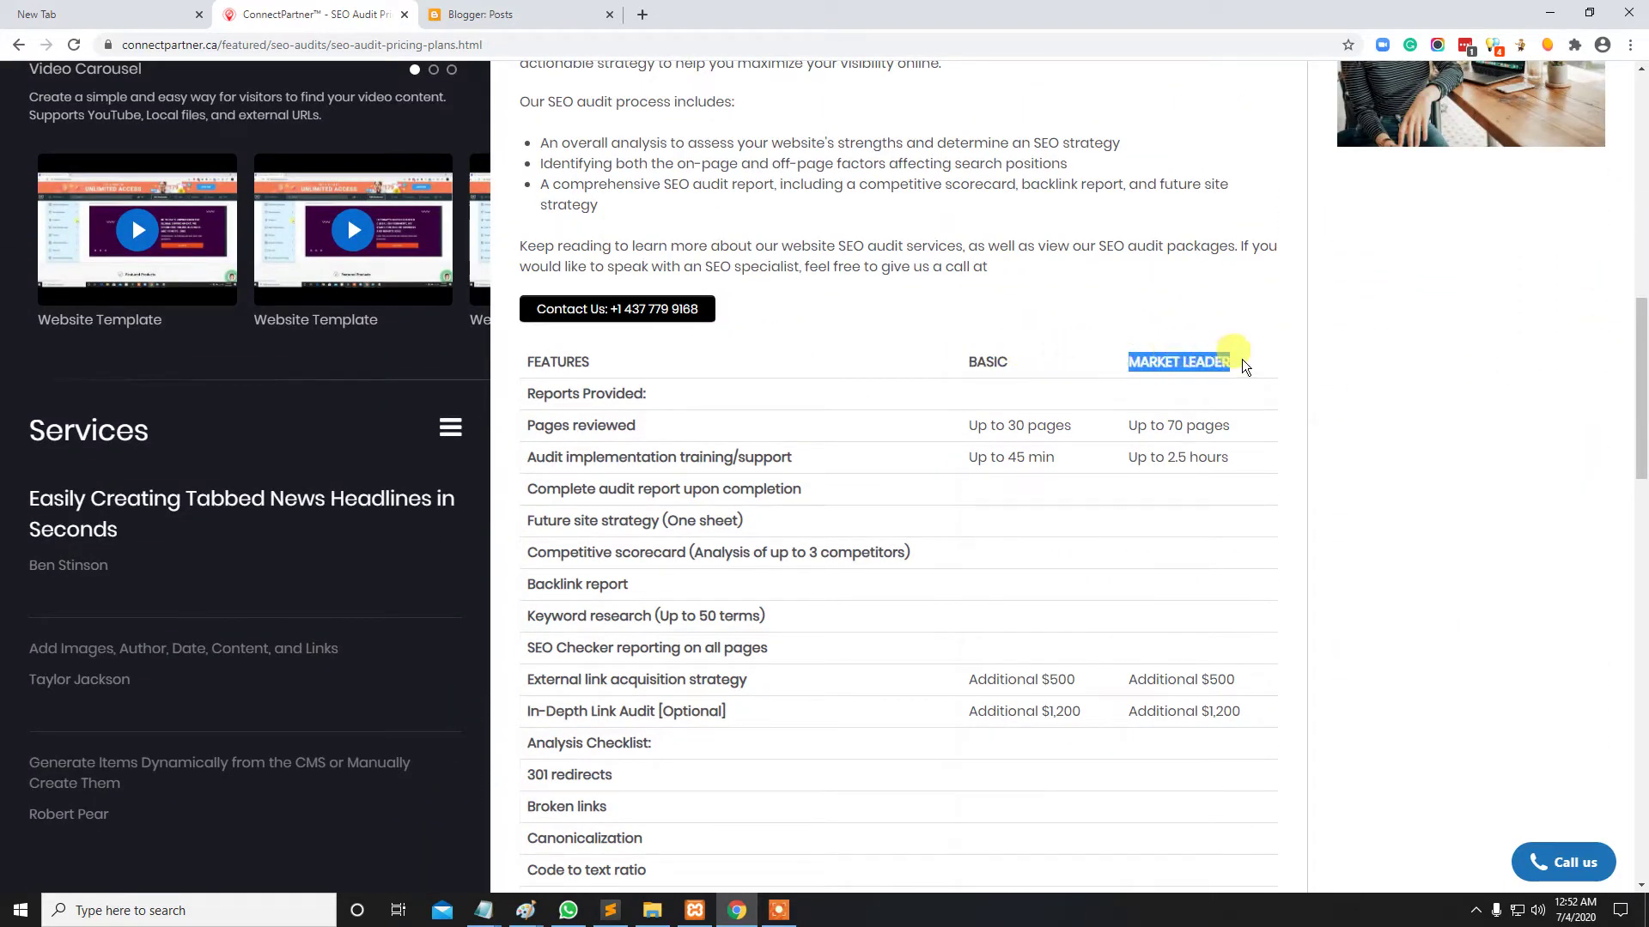
left_click_drag(1642, 329, 1641, 618)
left_click_drag(969, 523, 1016, 519)
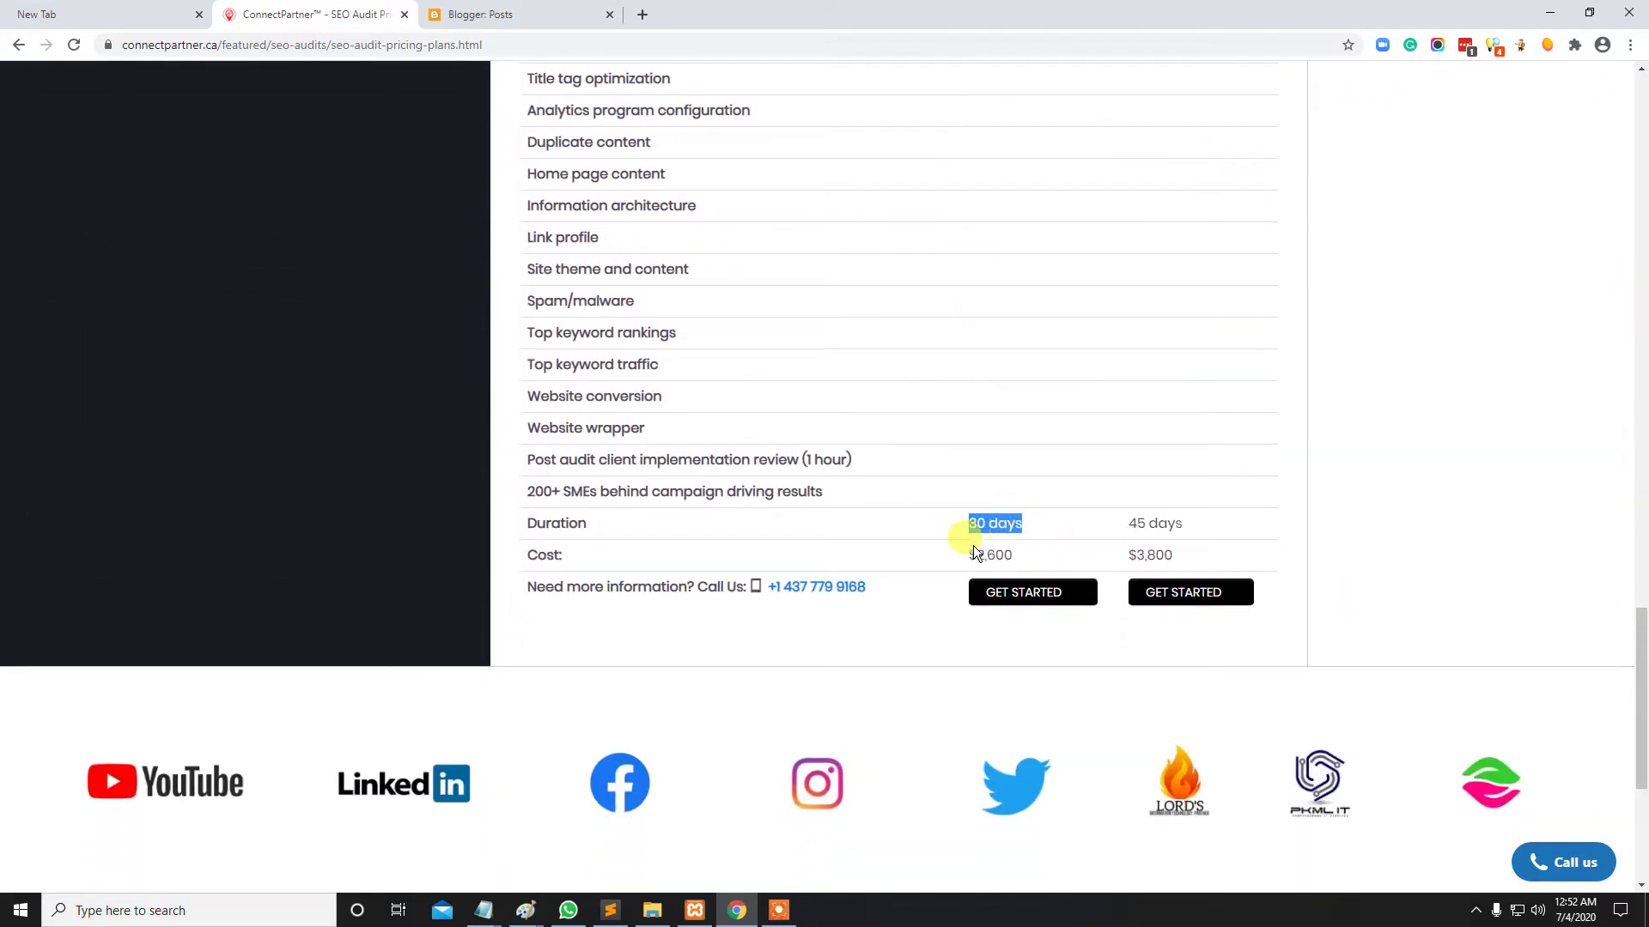
left_click_drag(964, 555, 1030, 556)
left_click_drag(1125, 524, 1188, 528)
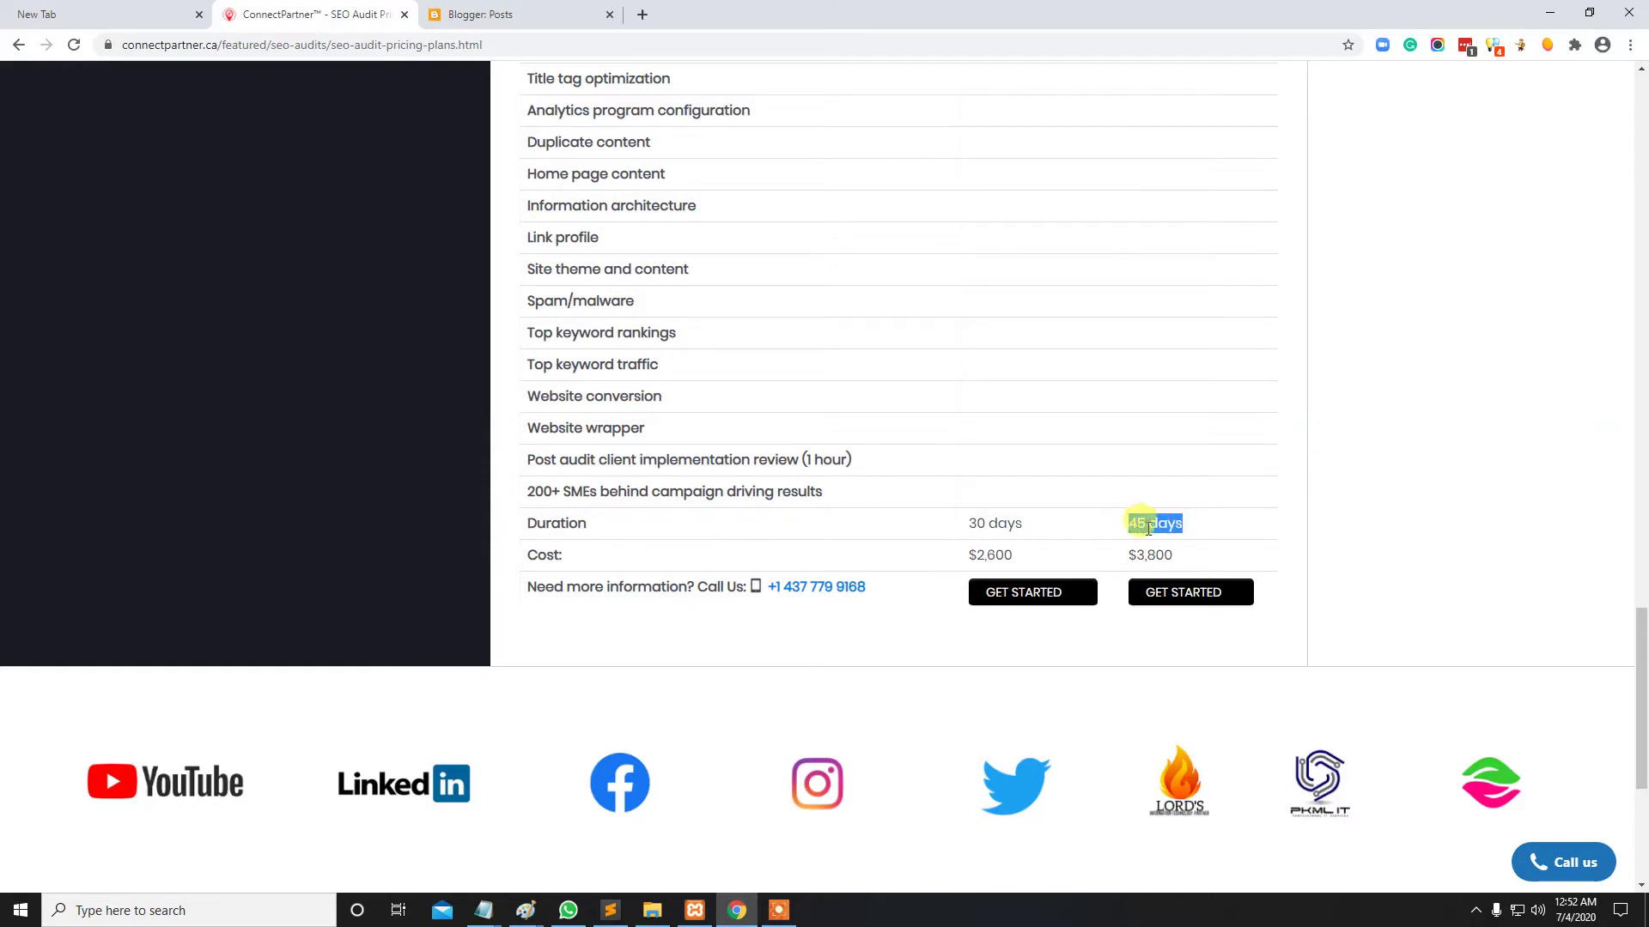
left_click_drag(1127, 554, 1182, 555)
left_click_drag(1642, 713, 1597, 86)
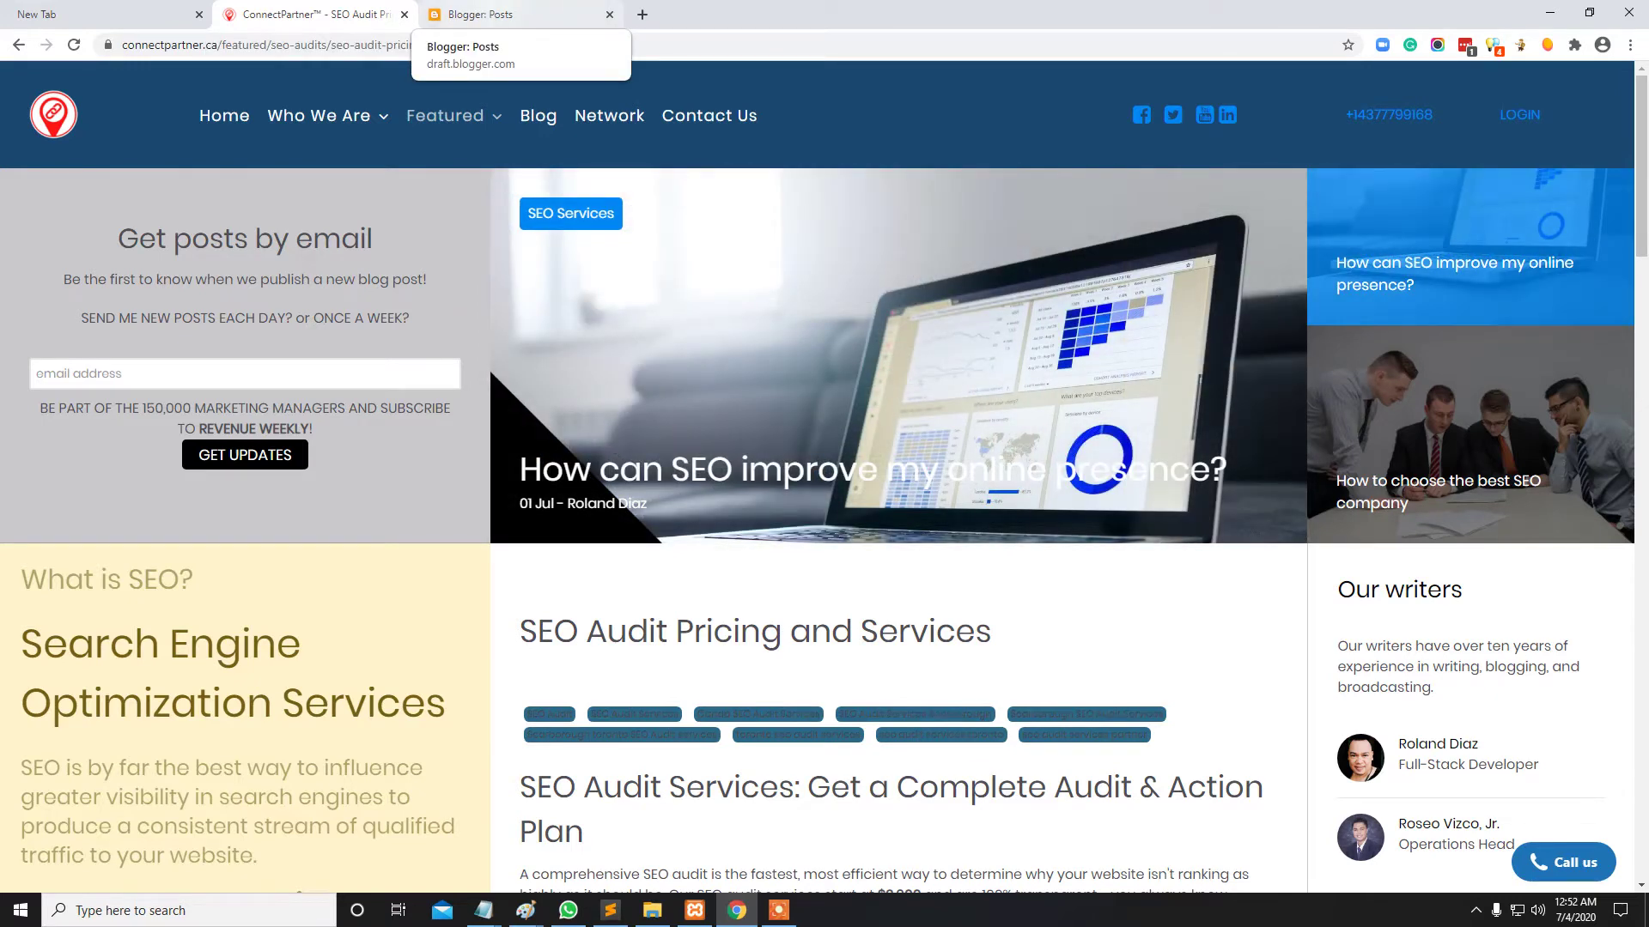
Create a new blank post in Blogger and return to the SEO Audit Services text on the ConnectPartner pricing page
left_click(481, 15)
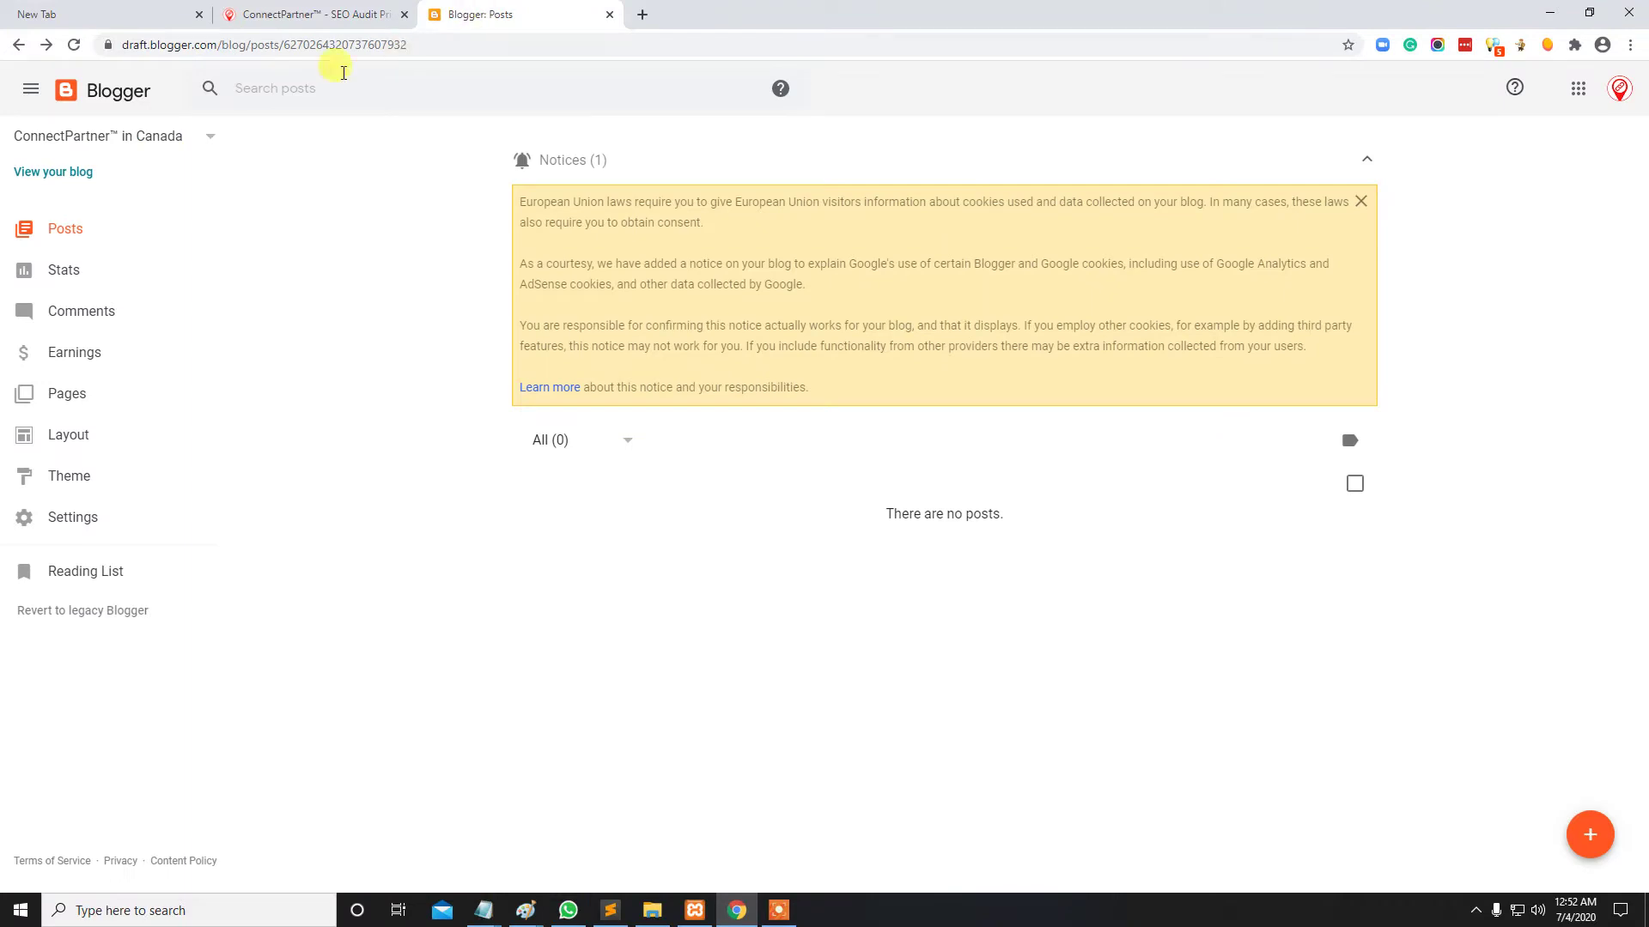
left_click(1595, 837)
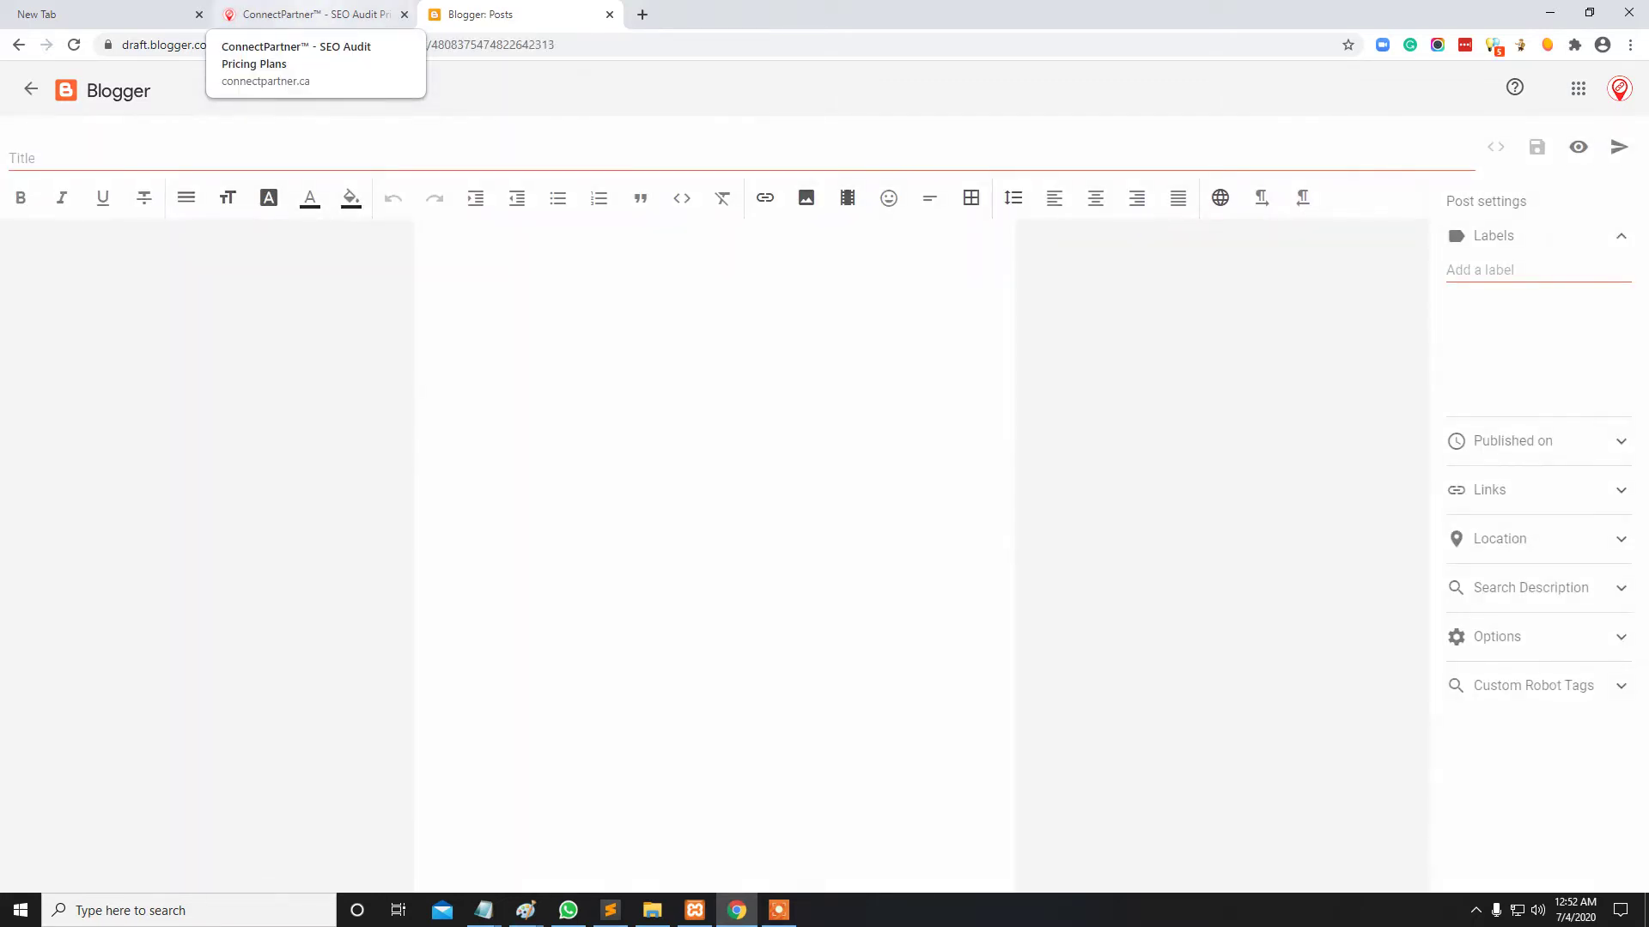
left_click(309, 14)
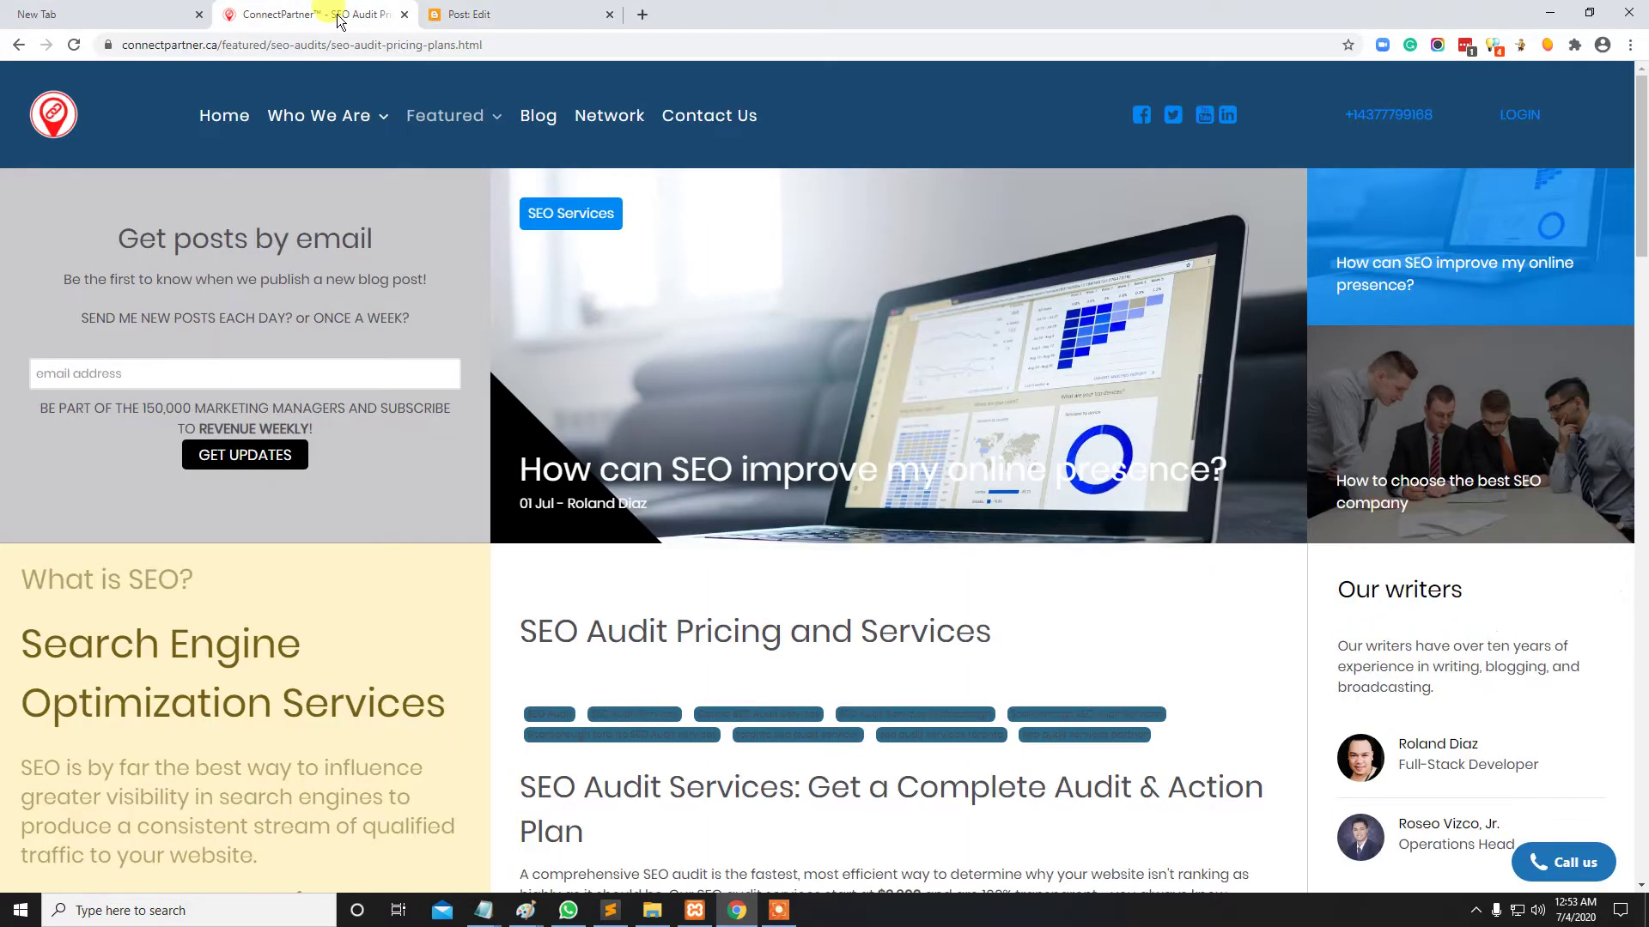
scroll(769, 276, "down", 7)
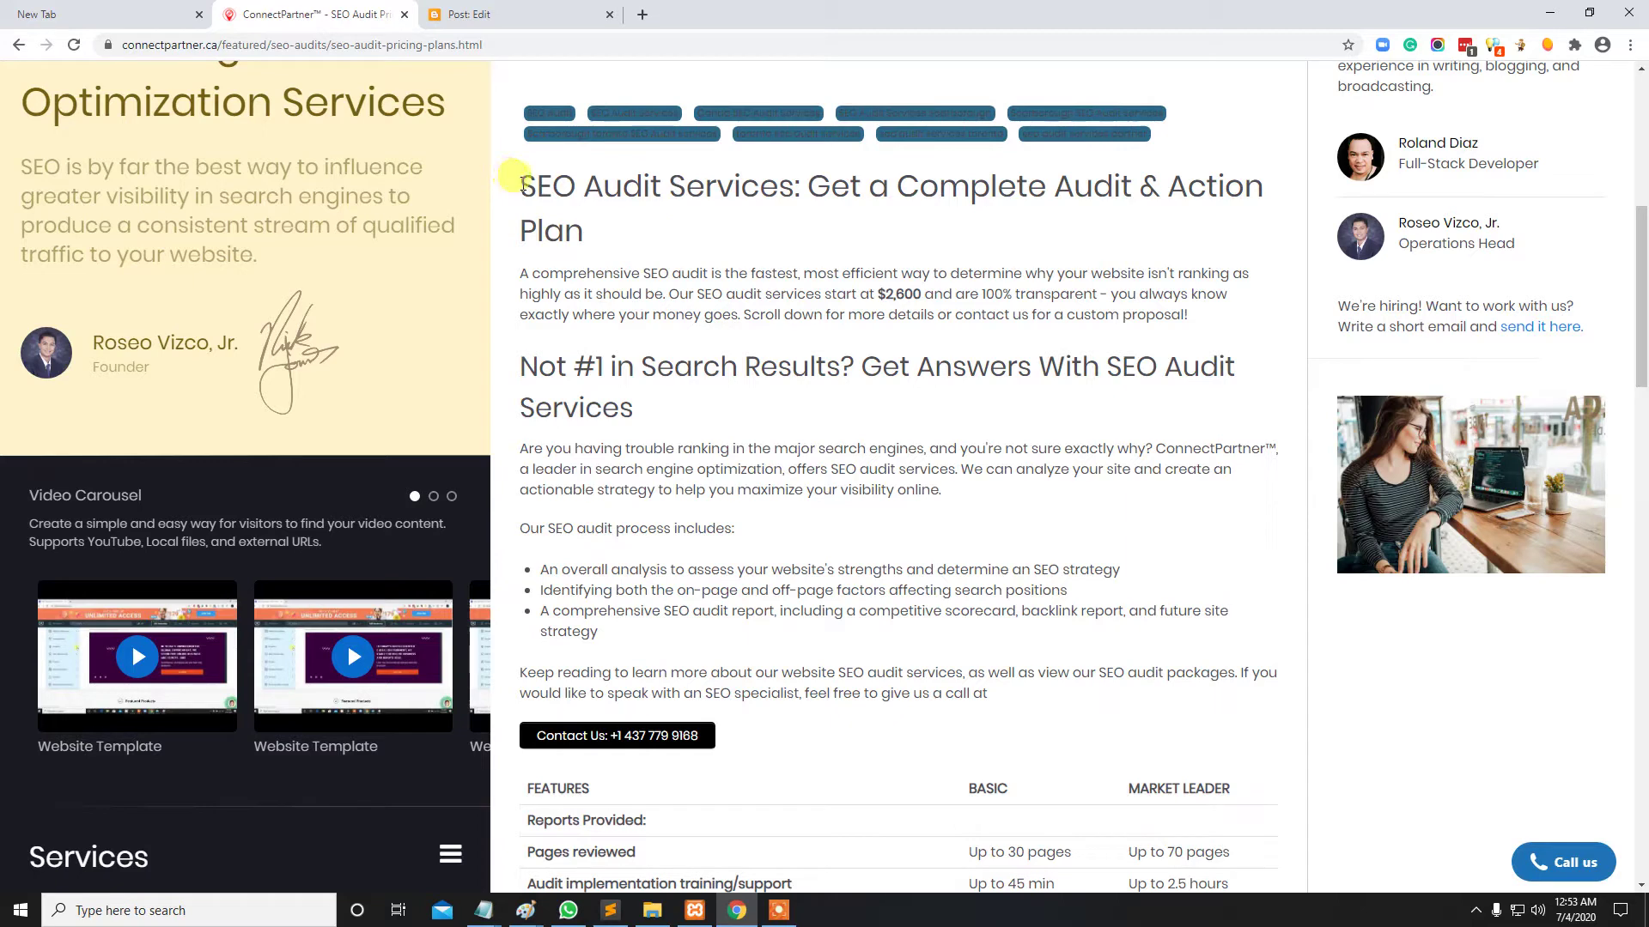
left_click_drag(519, 187, 991, 495)
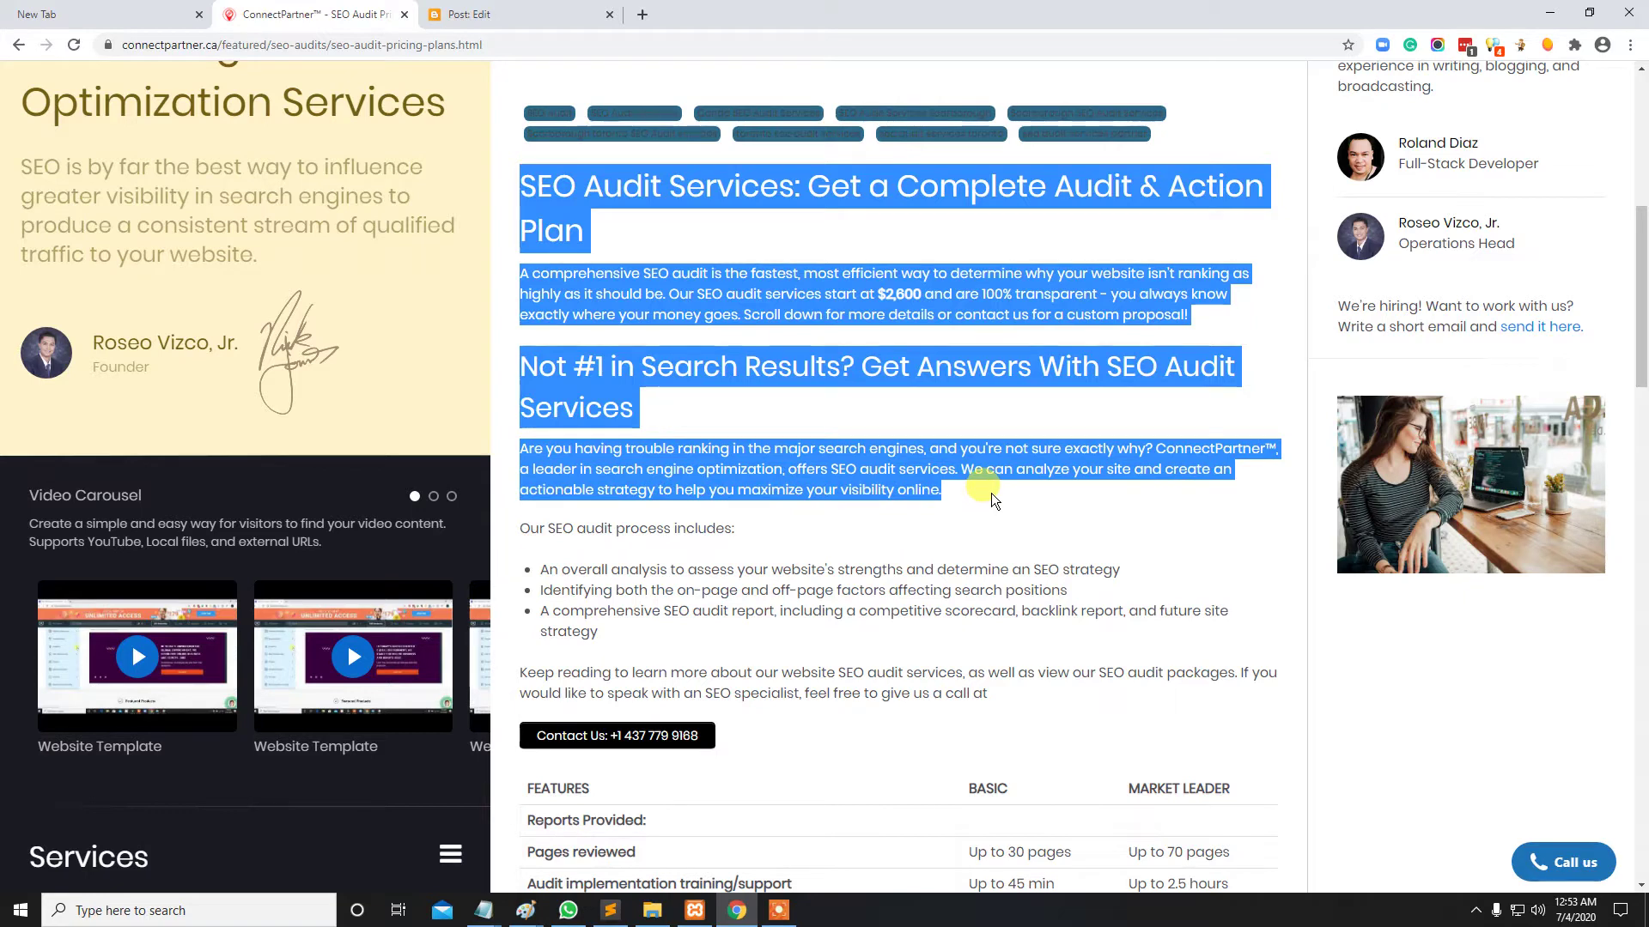
right_click(874, 463)
left_click(904, 471)
left_click(876, 448)
Copy the page text from the SEO Audit Services heading through the three-item bulleted list into the new Blogger post's body
left_click_drag(520, 184, 921, 632)
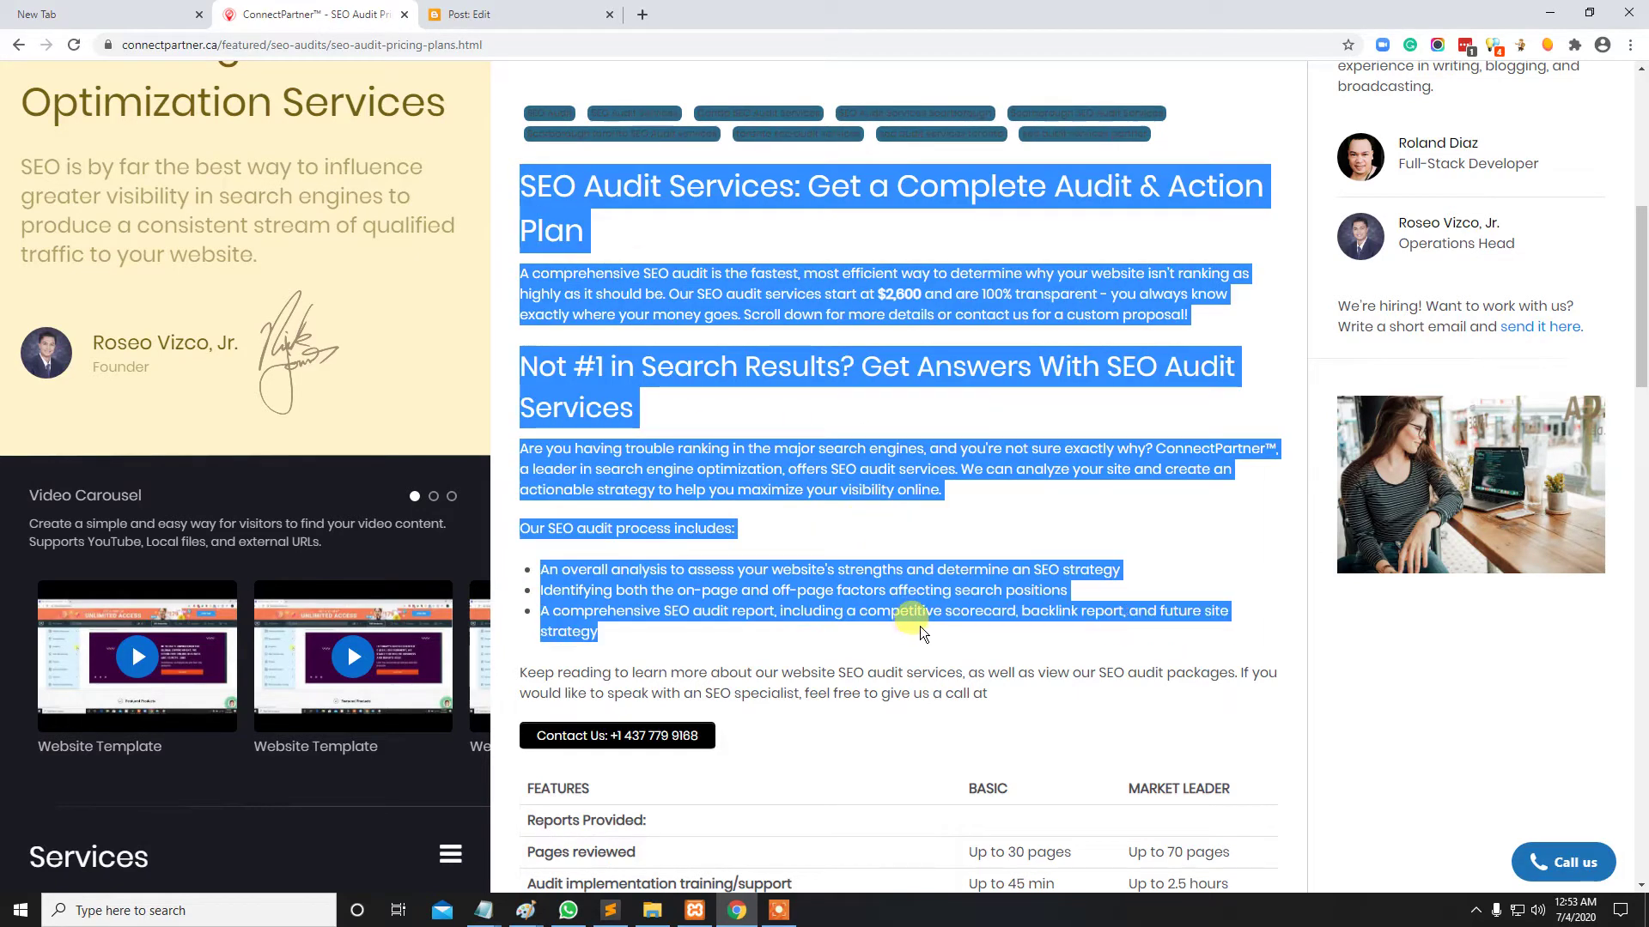
right_click(840, 468)
left_click(883, 471)
left_click(469, 13)
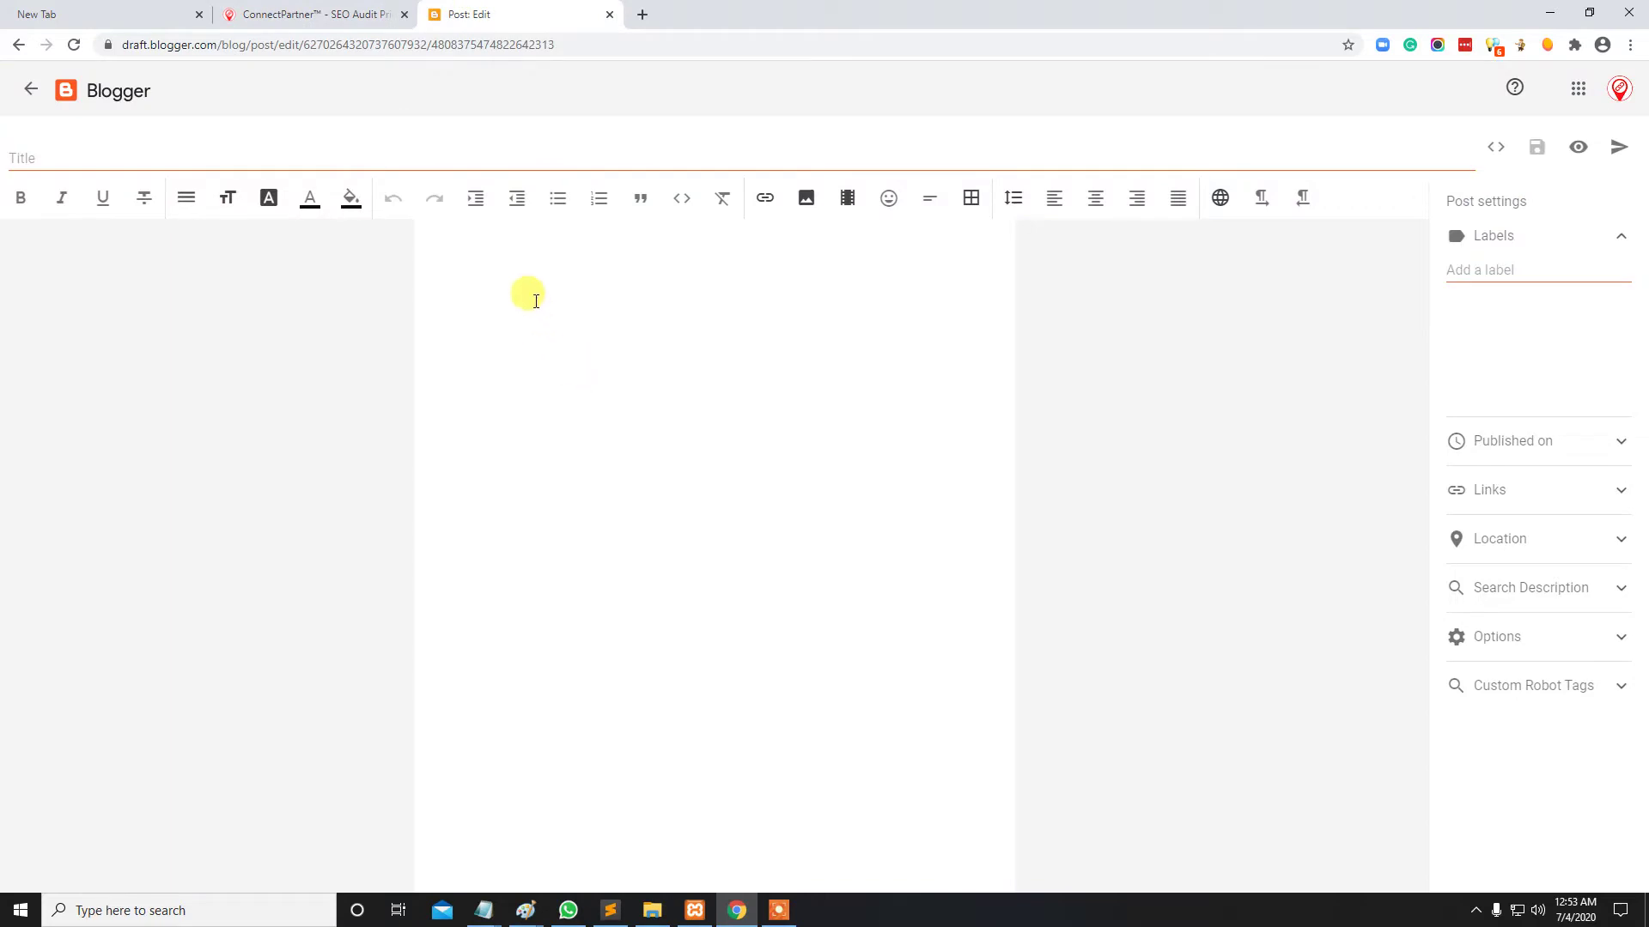
left_click(504, 254)
key("ctrl+v")
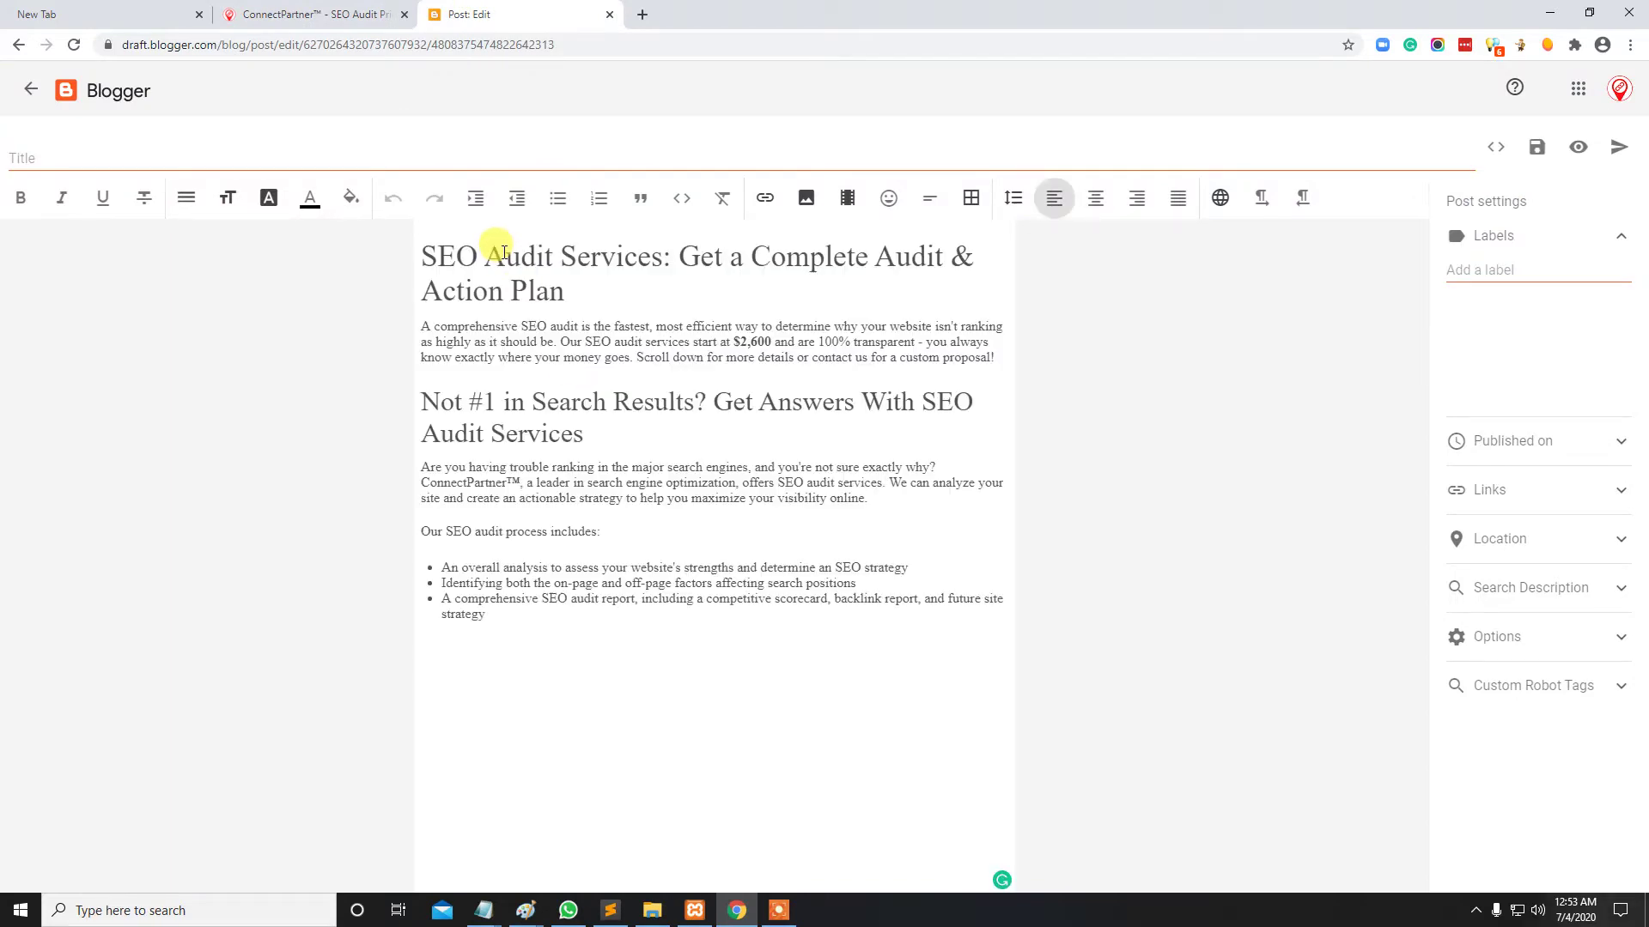
Split both post headings onto two lines, after "SEO Audit Services" with its colon removed and after "Not #1 in Search Results?"
left_click(678, 256)
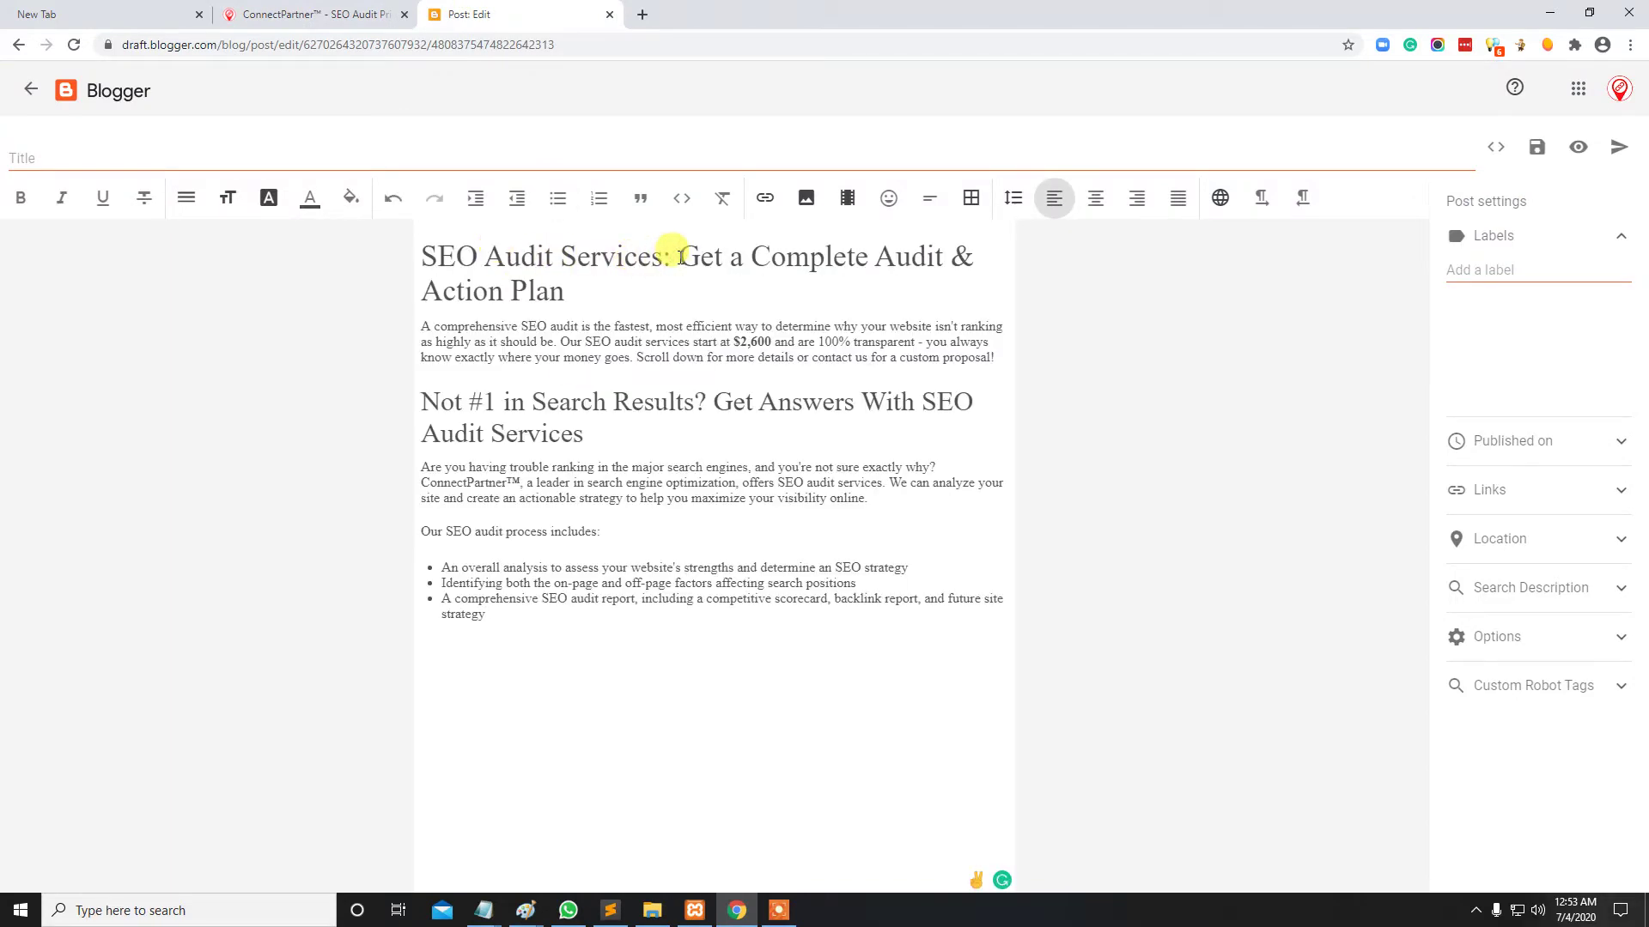
key("BackSpace")
key("BackSpace")
key("Return")
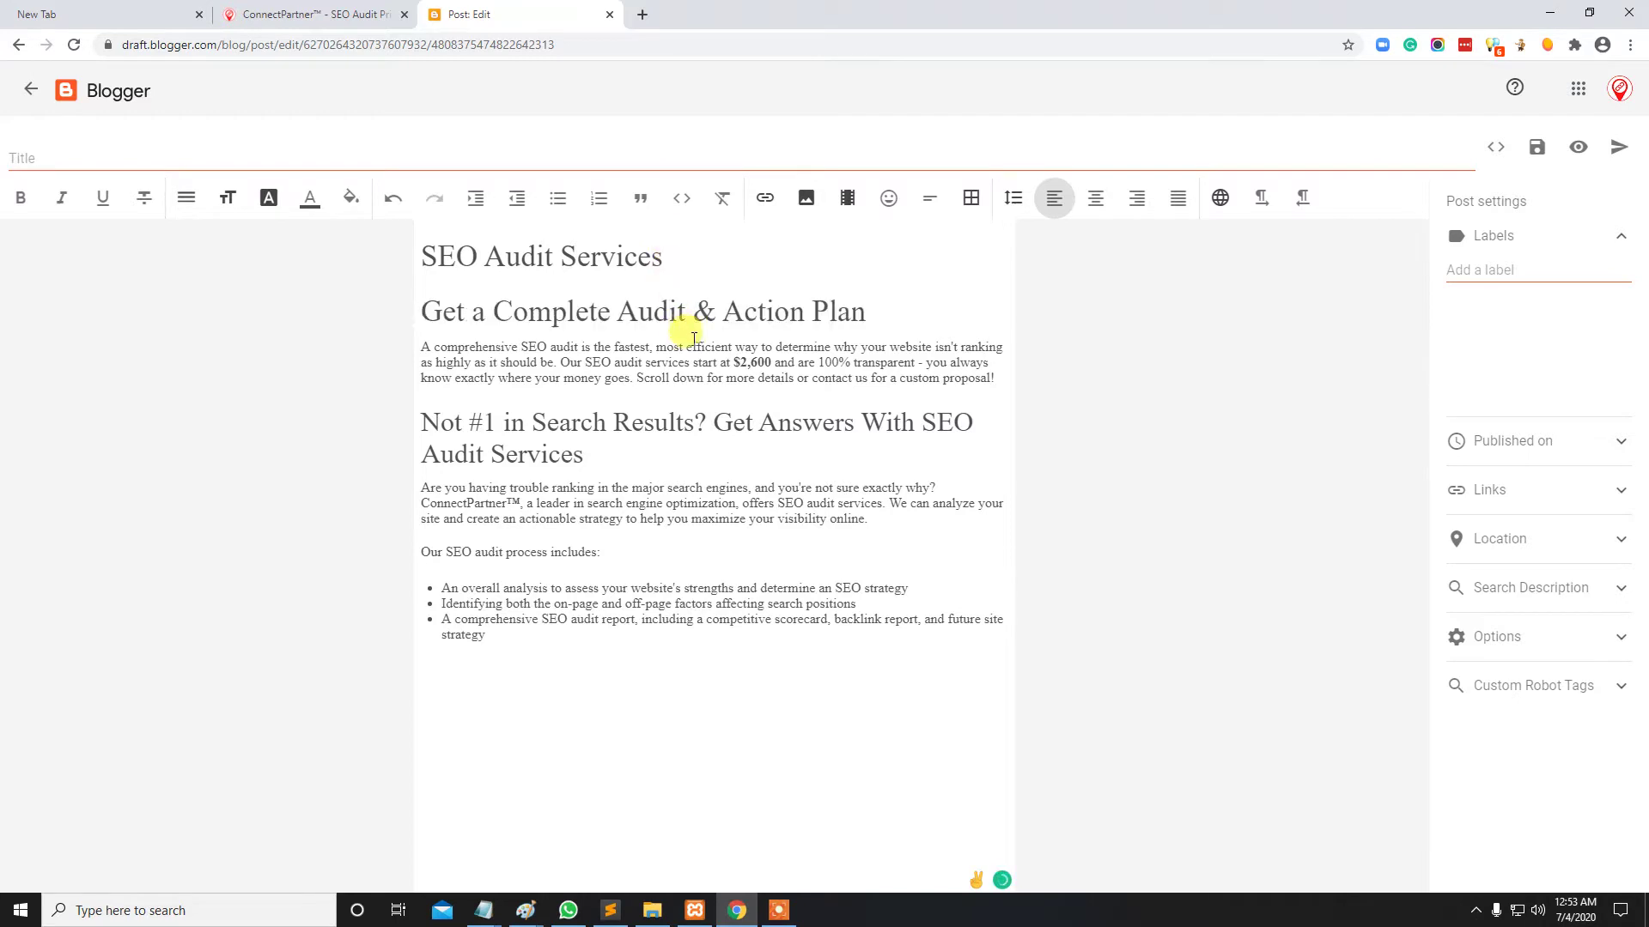
left_click(713, 421)
key("Return")
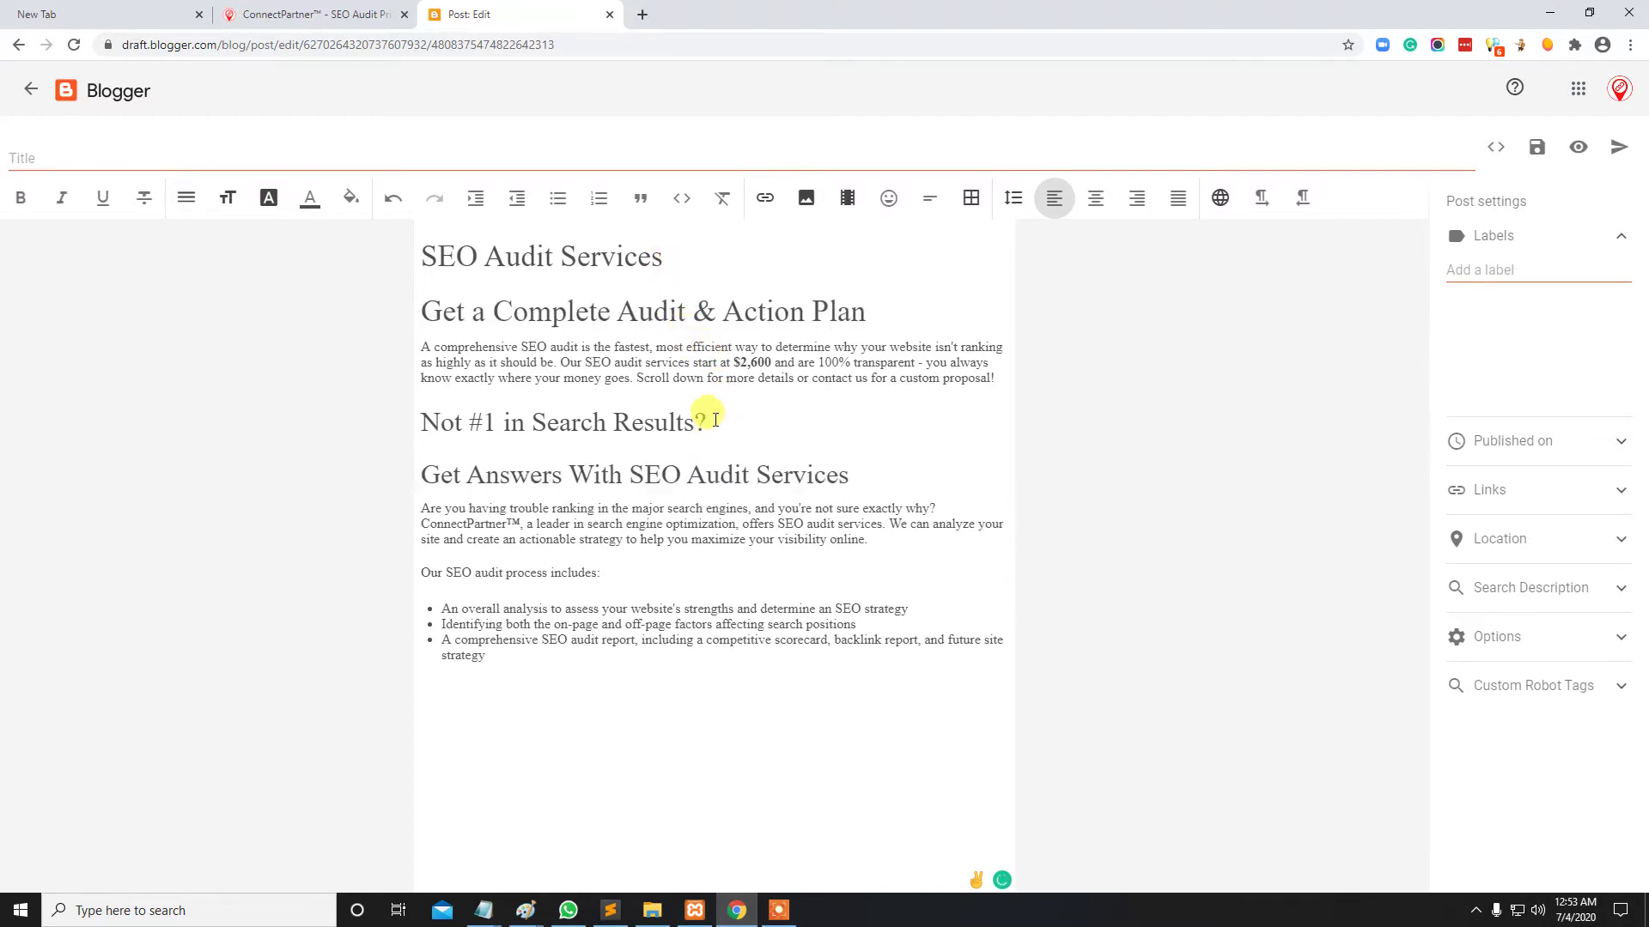
Set the font of the entire post body to Helvetica
left_click(533, 661, "shift")
left_click(395, 251, "shift")
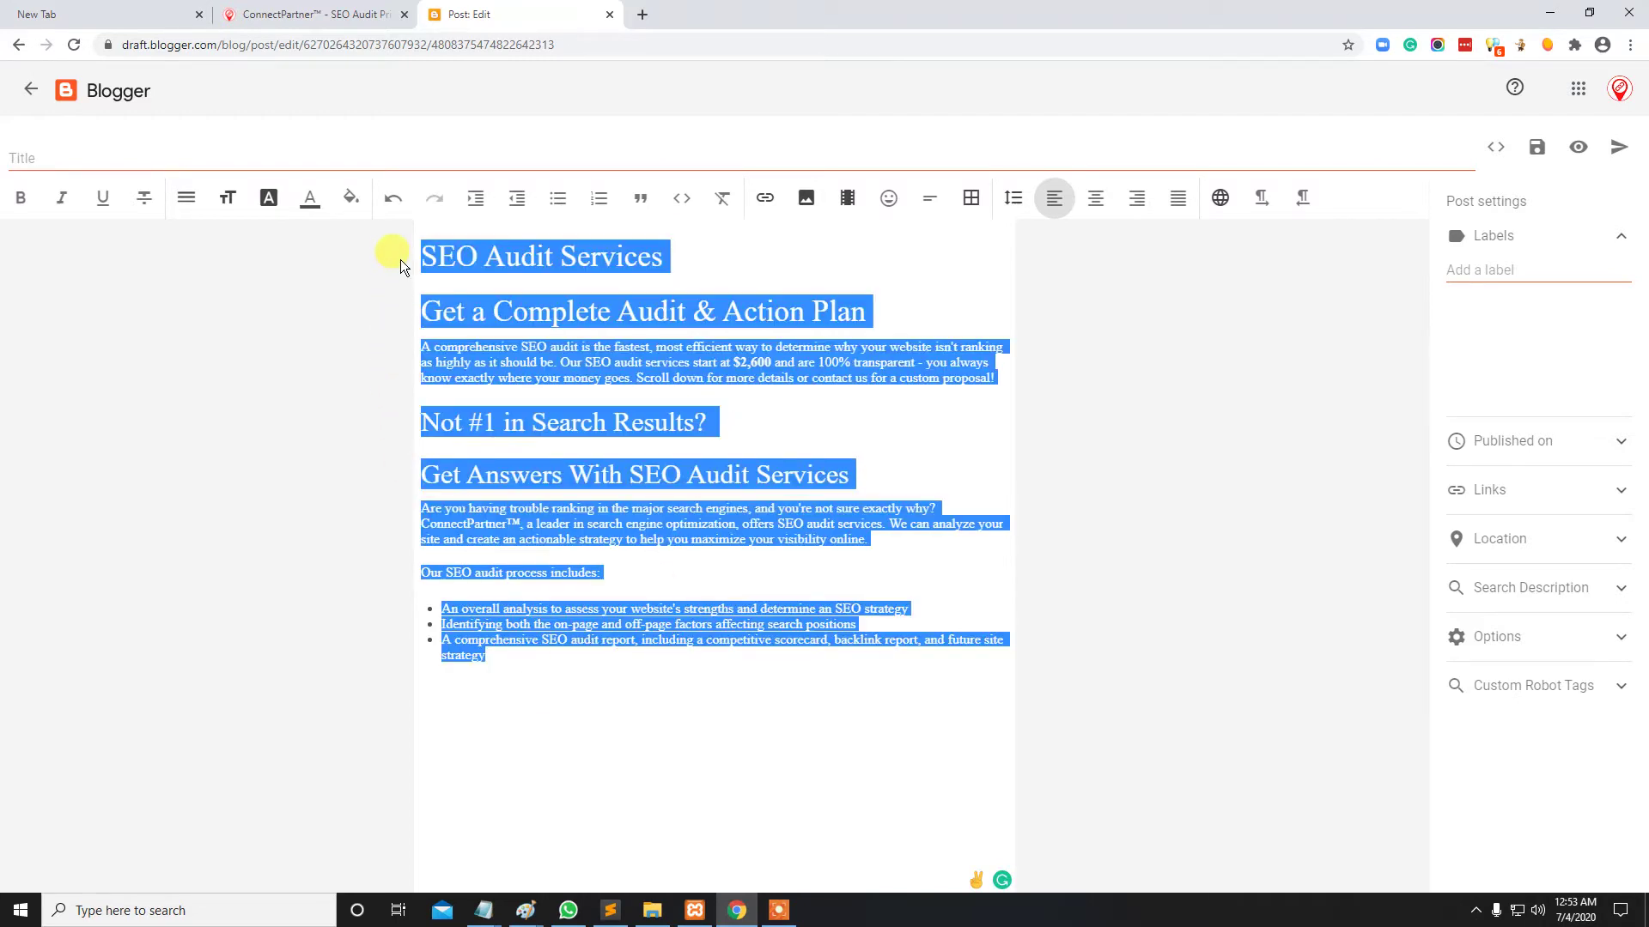
left_click(269, 200)
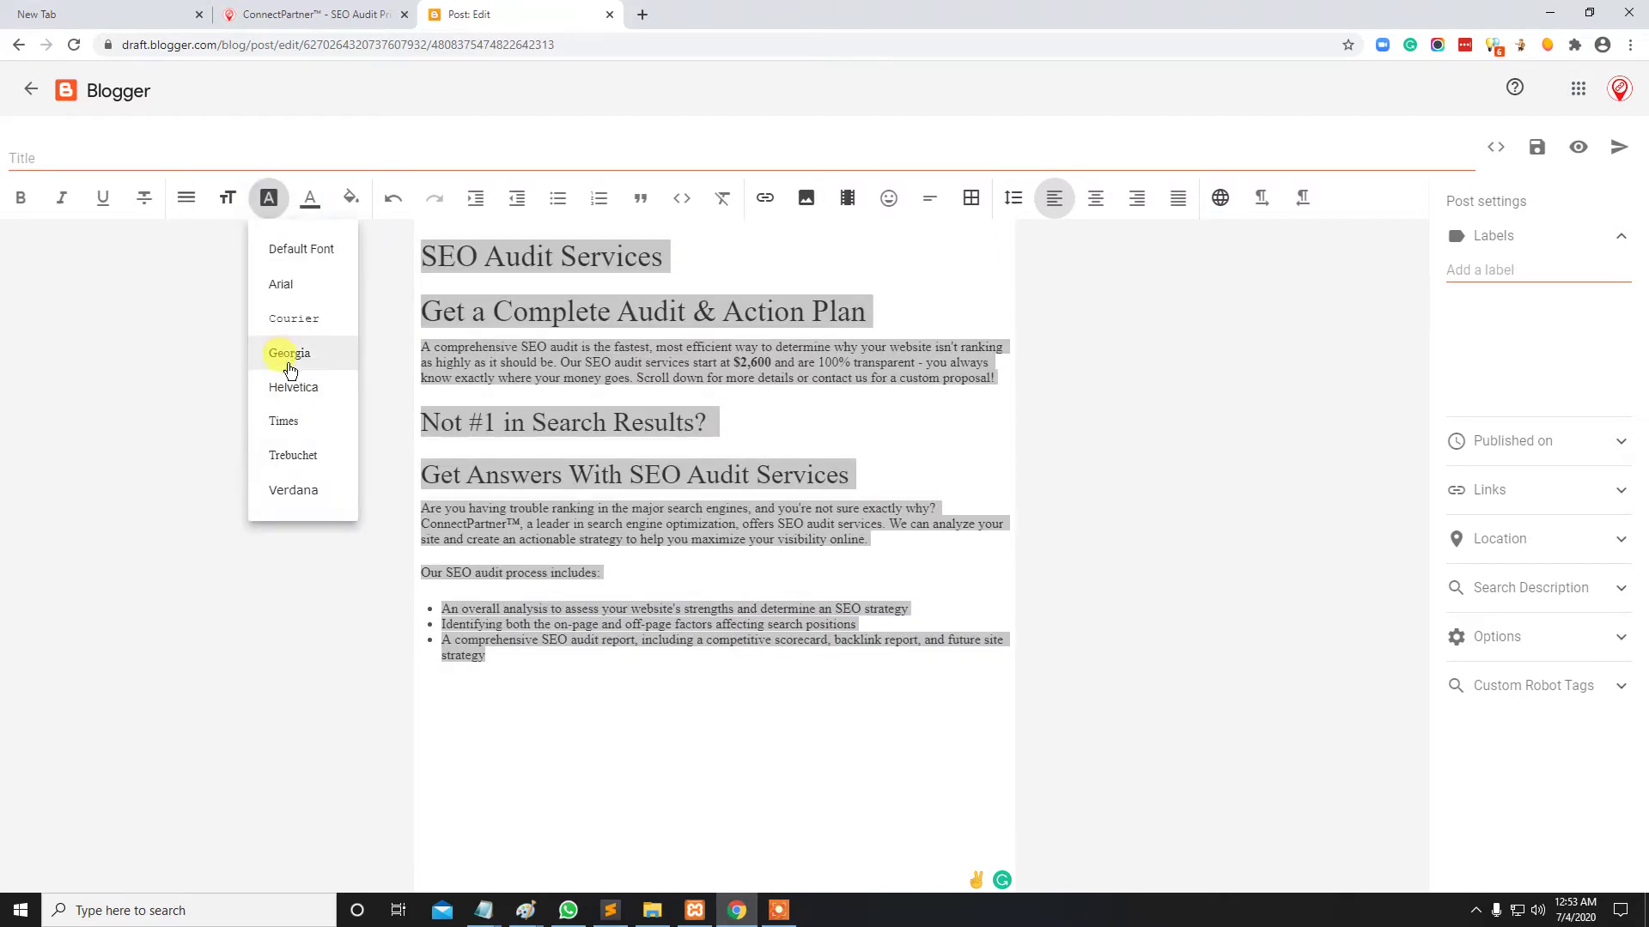
left_click(296, 387)
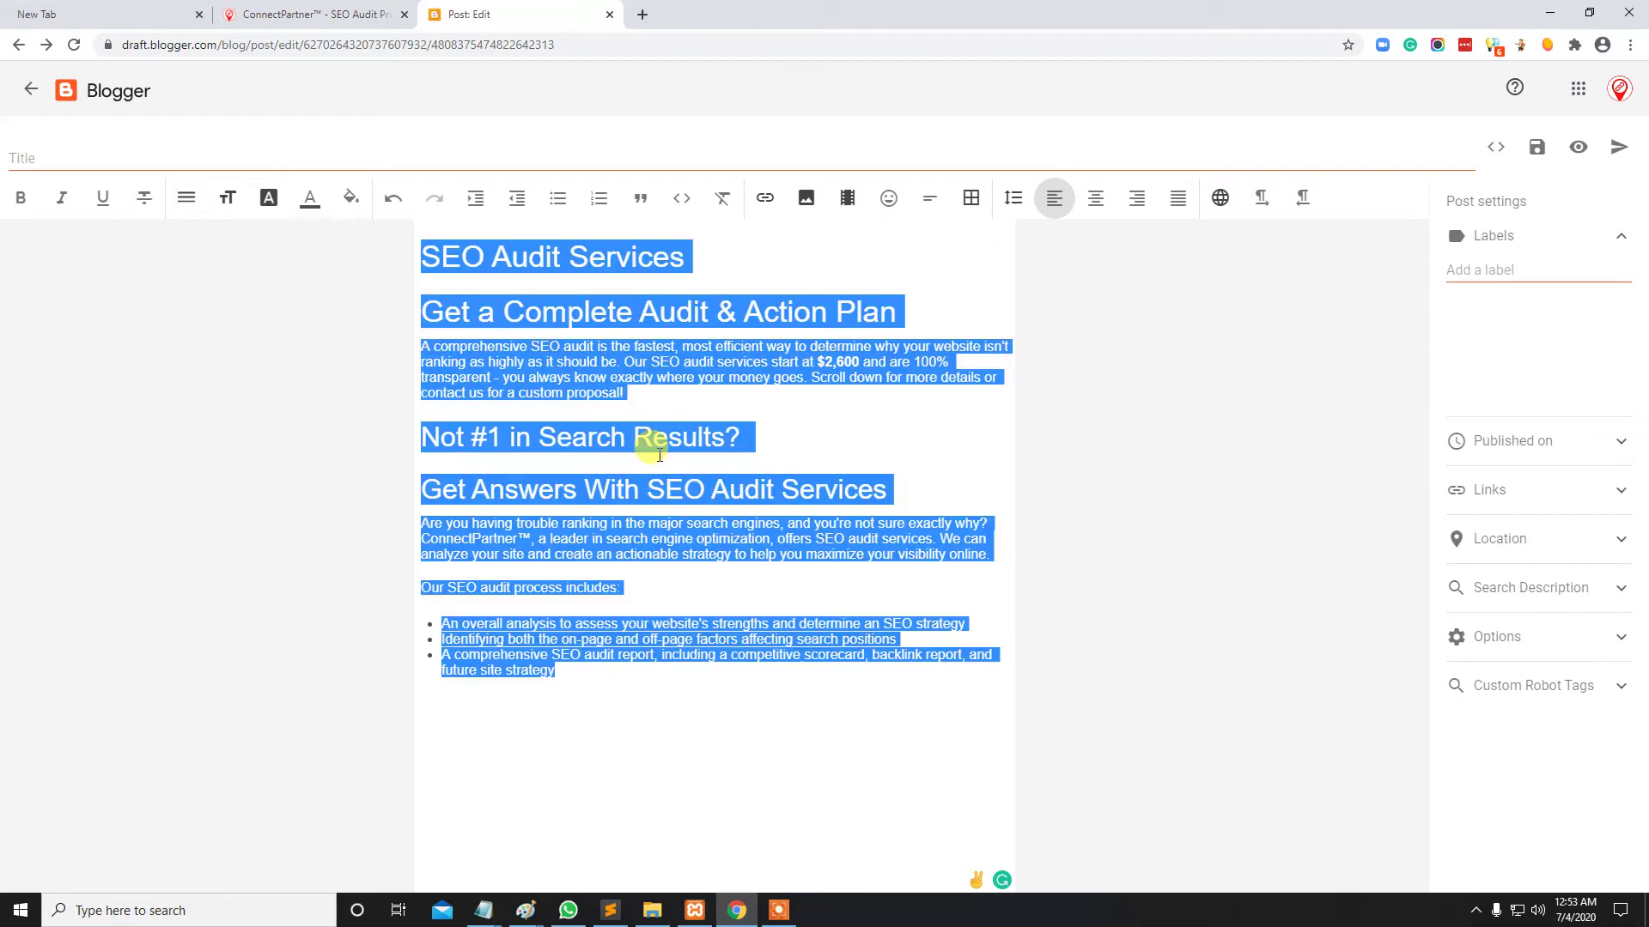
left_click(611, 489)
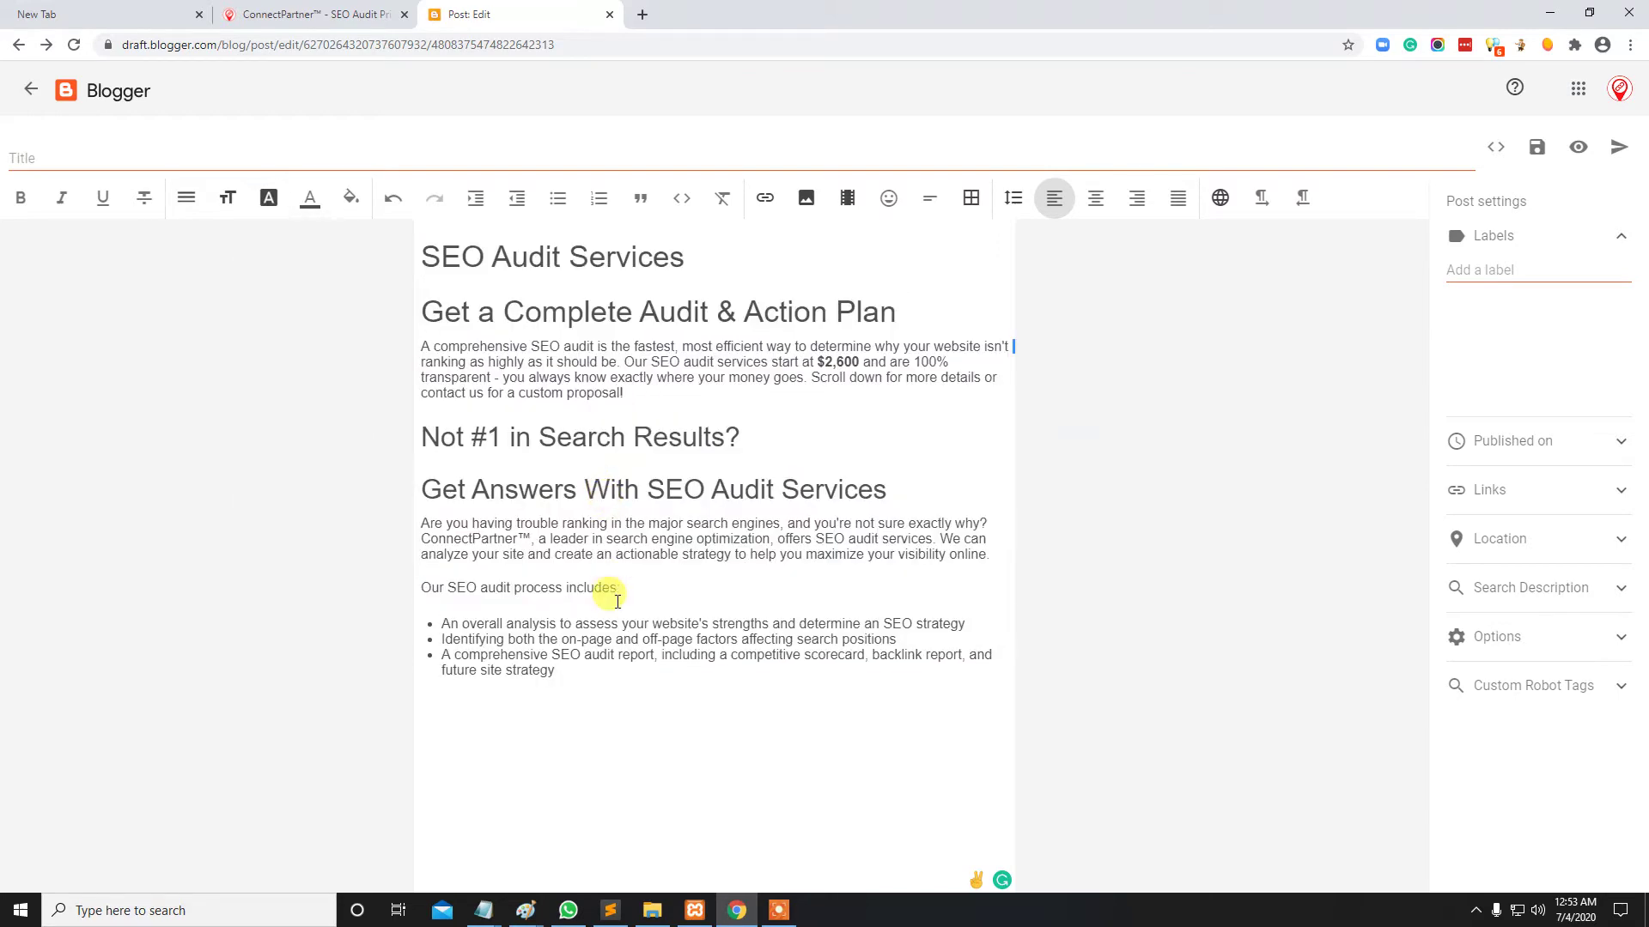
Add the line "Explore to see the SEO Audit Services Pricing" below the bulleted list
left_click(594, 658)
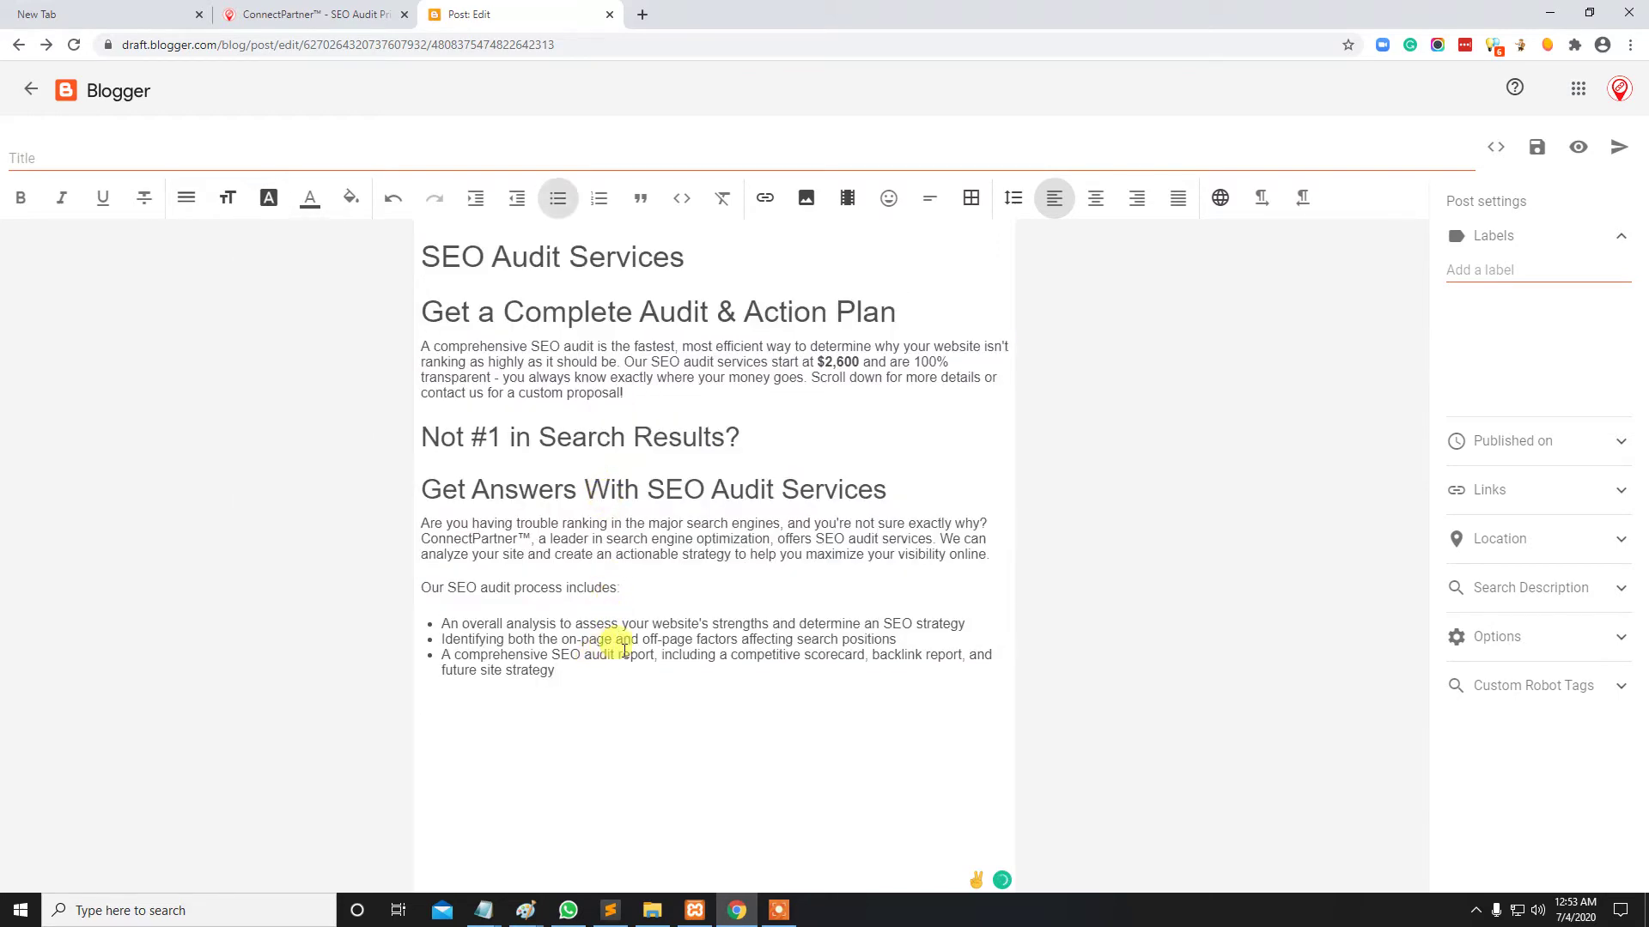
key("ctrl+End")
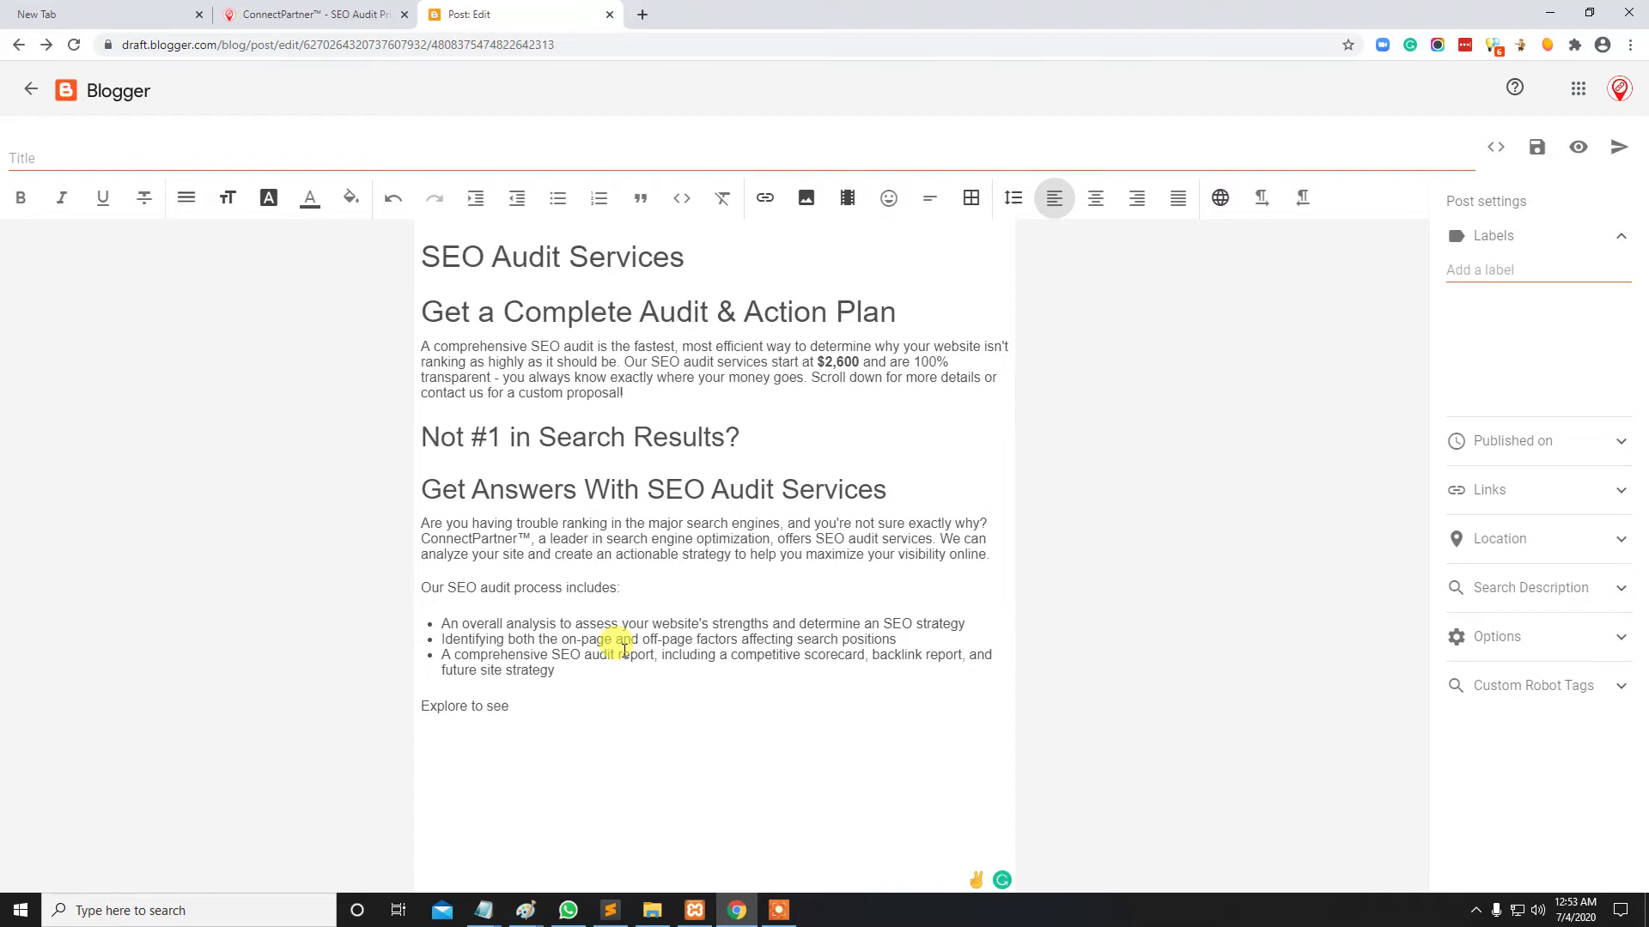
type("EOthe SEO Audit Service")
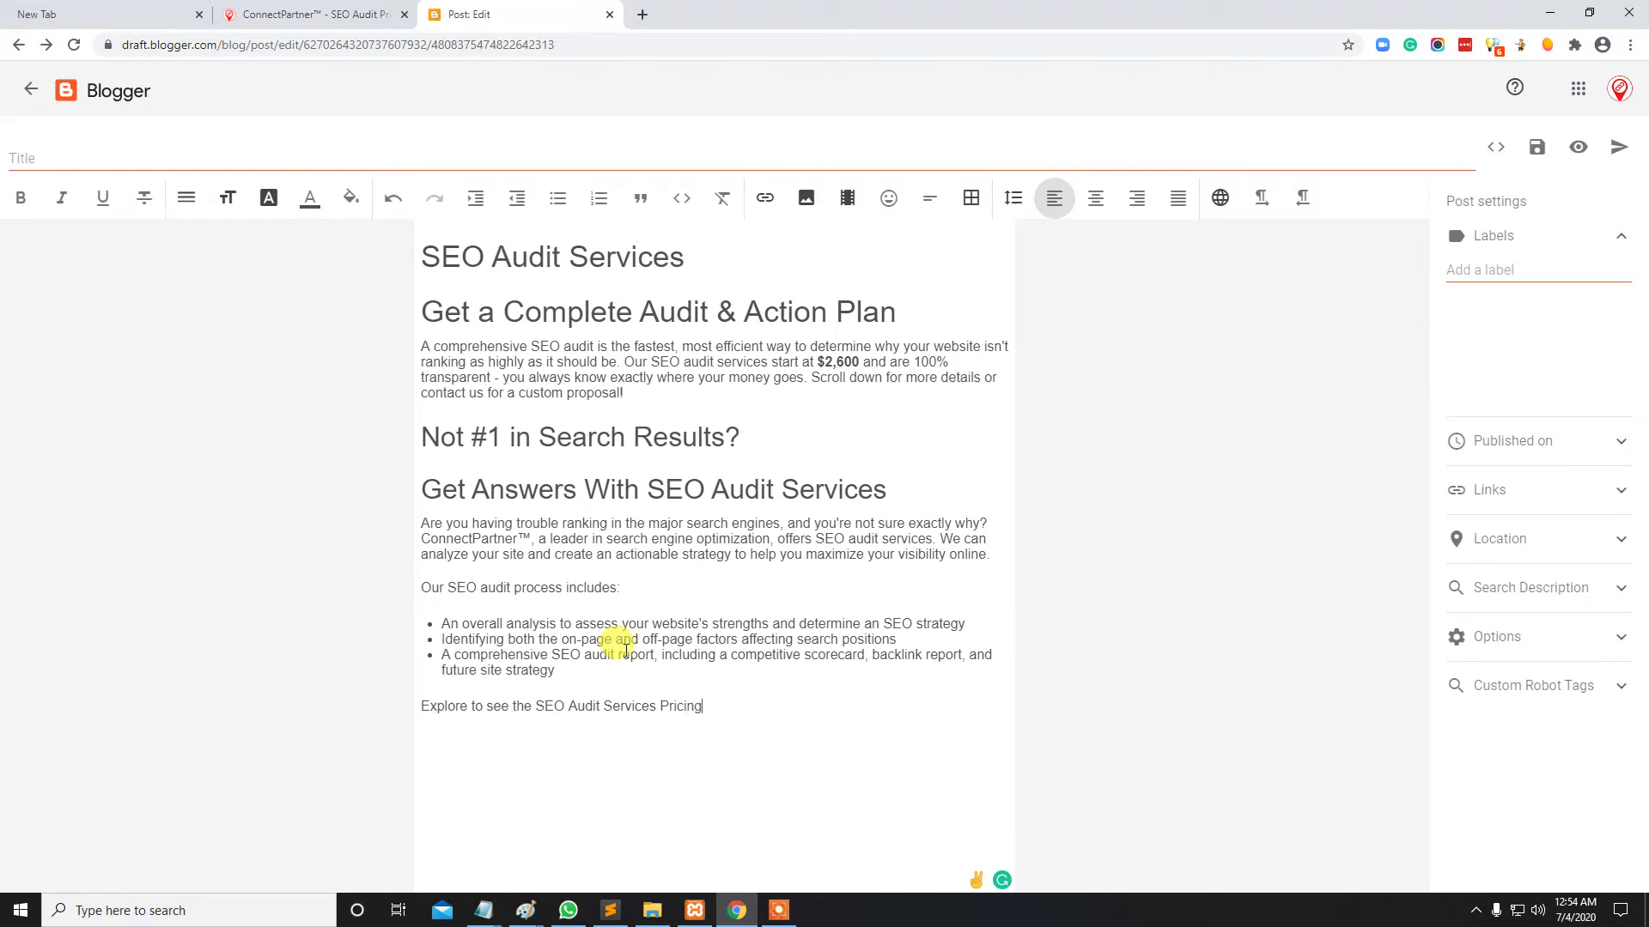
Copy the ConnectPartner SEO audit pricing page's web address, with the post's "Explore to see the SEO Audit Services Pricing" line selected for linking
left_click_drag(421, 706, 703, 707)
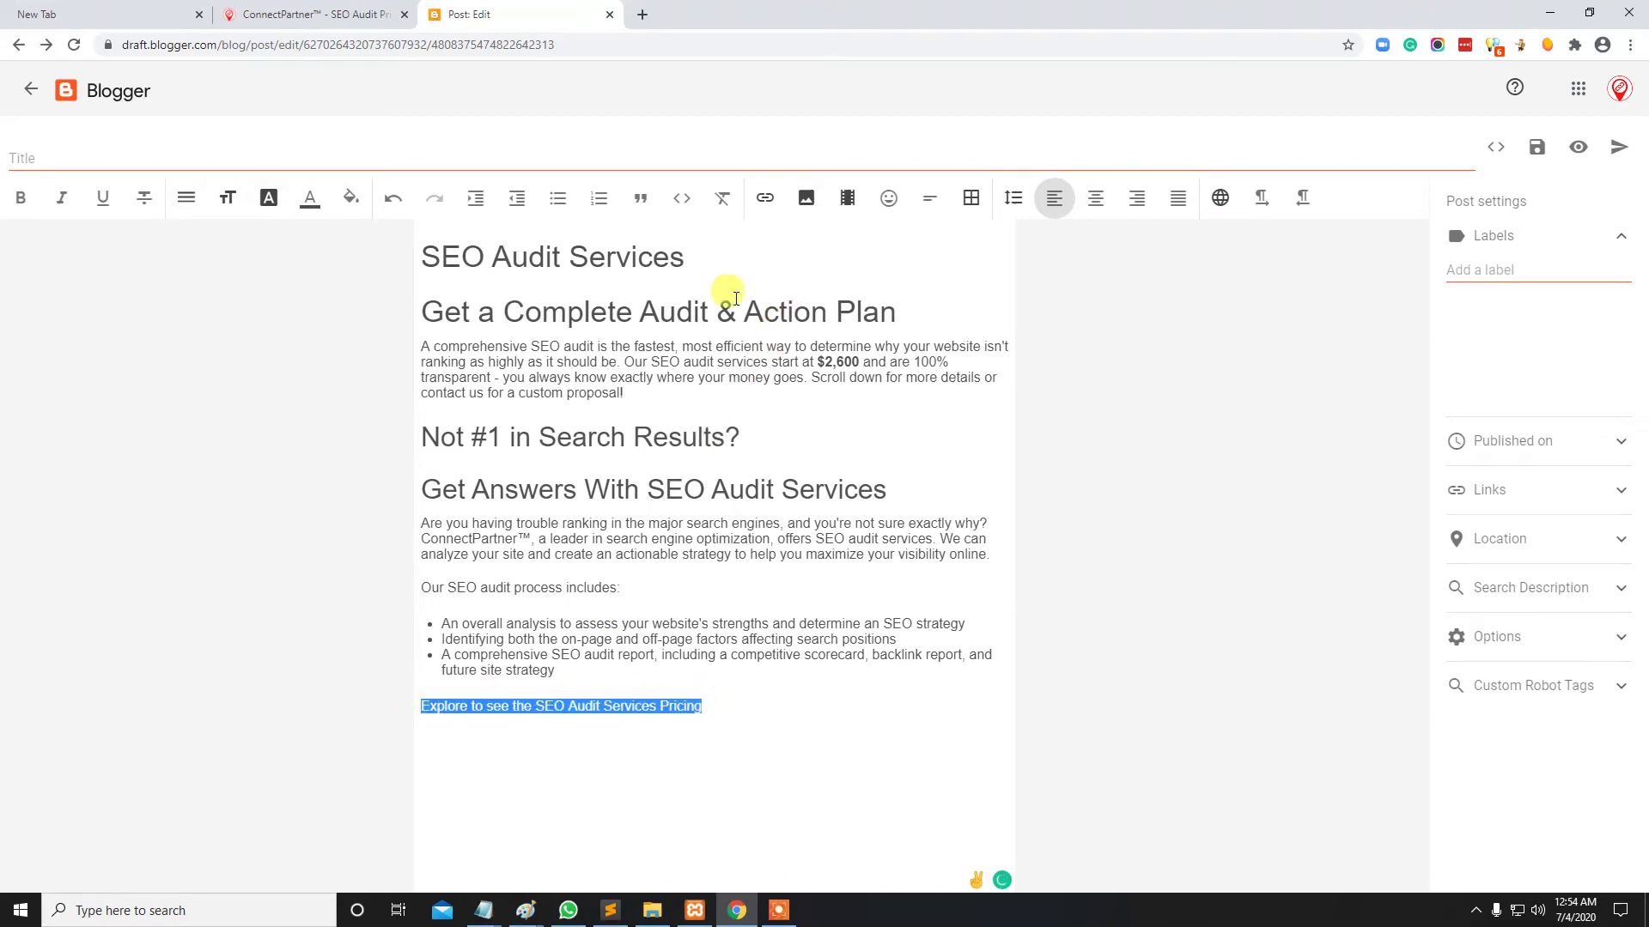
left_click(337, 15)
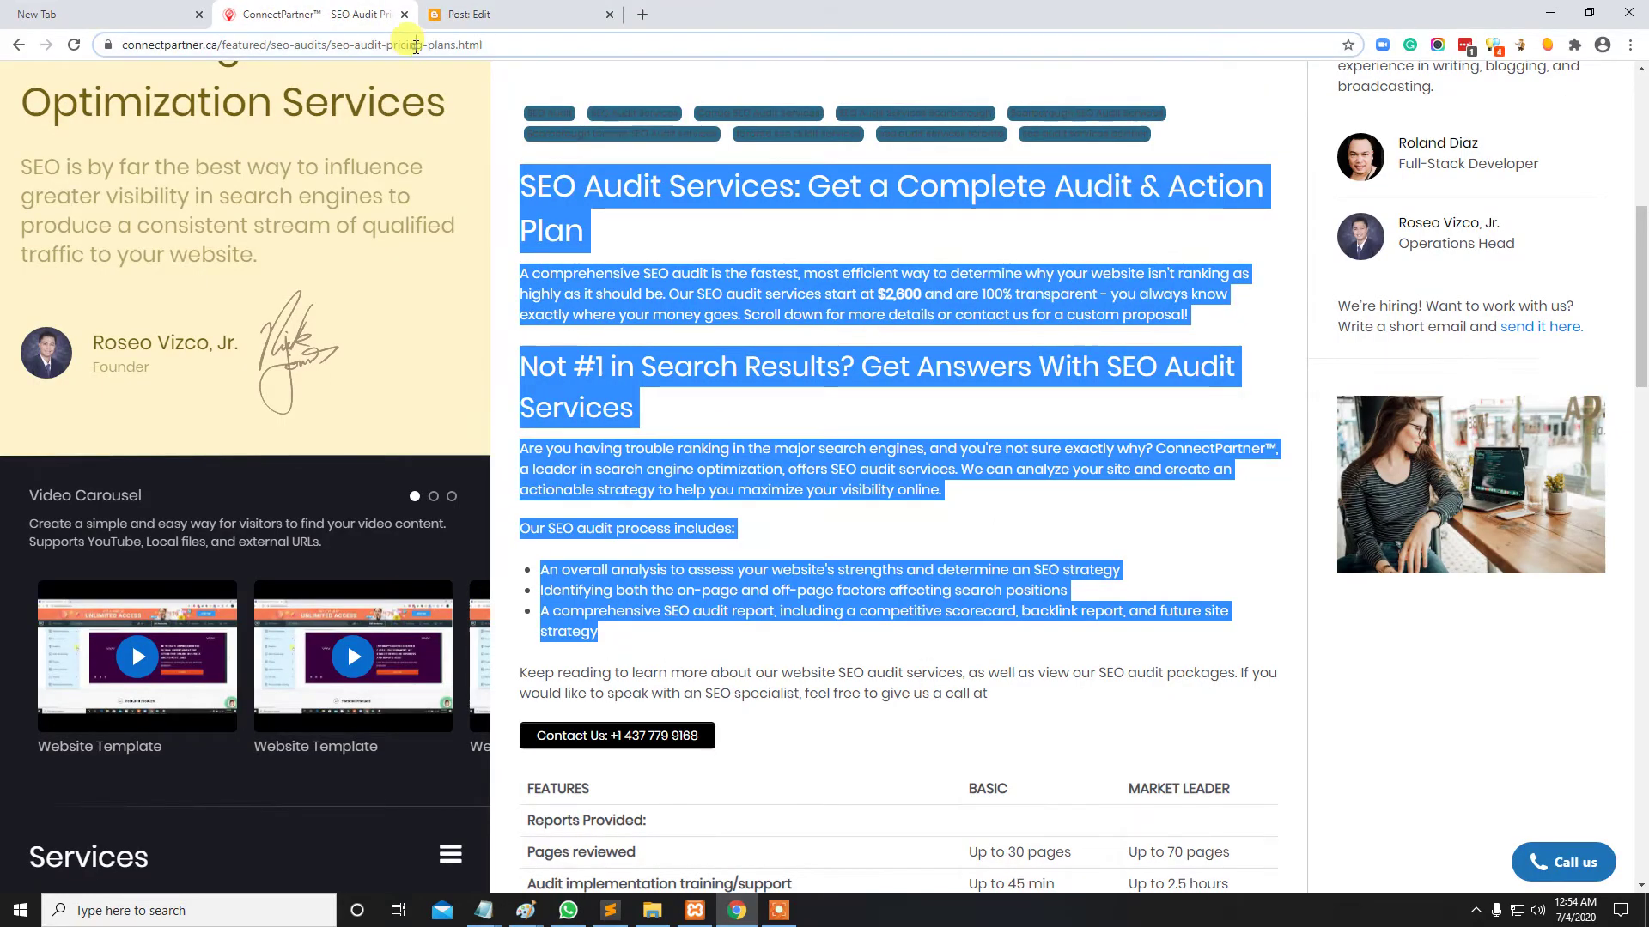
right_click(415, 46)
left_click(455, 122)
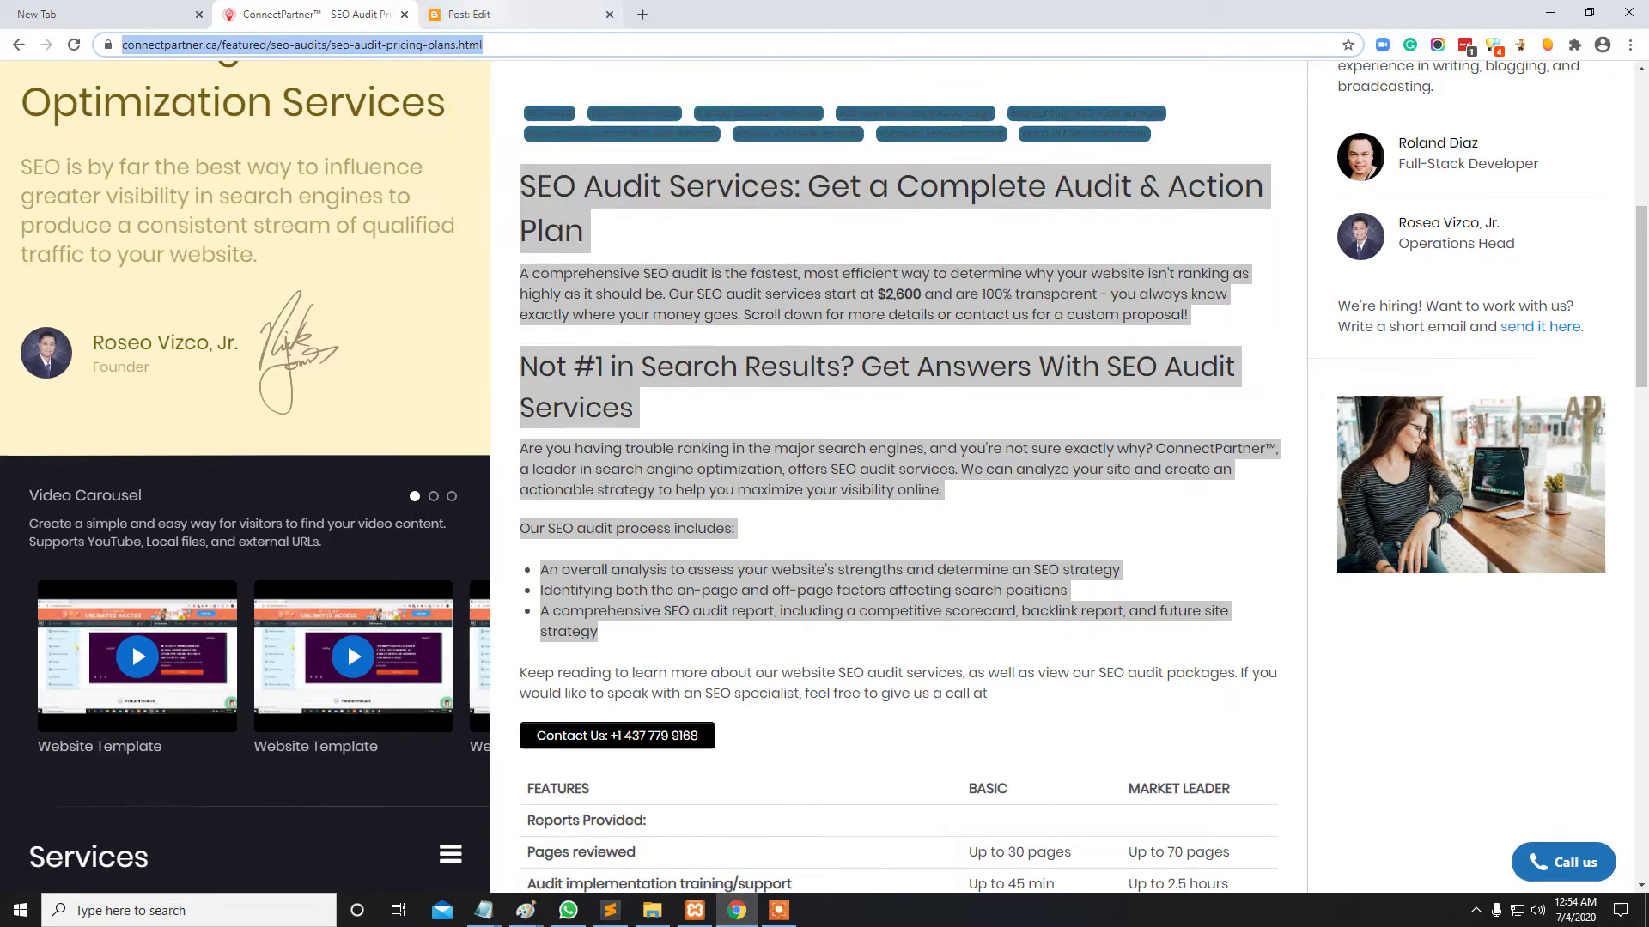
key("ctrl+Tab")
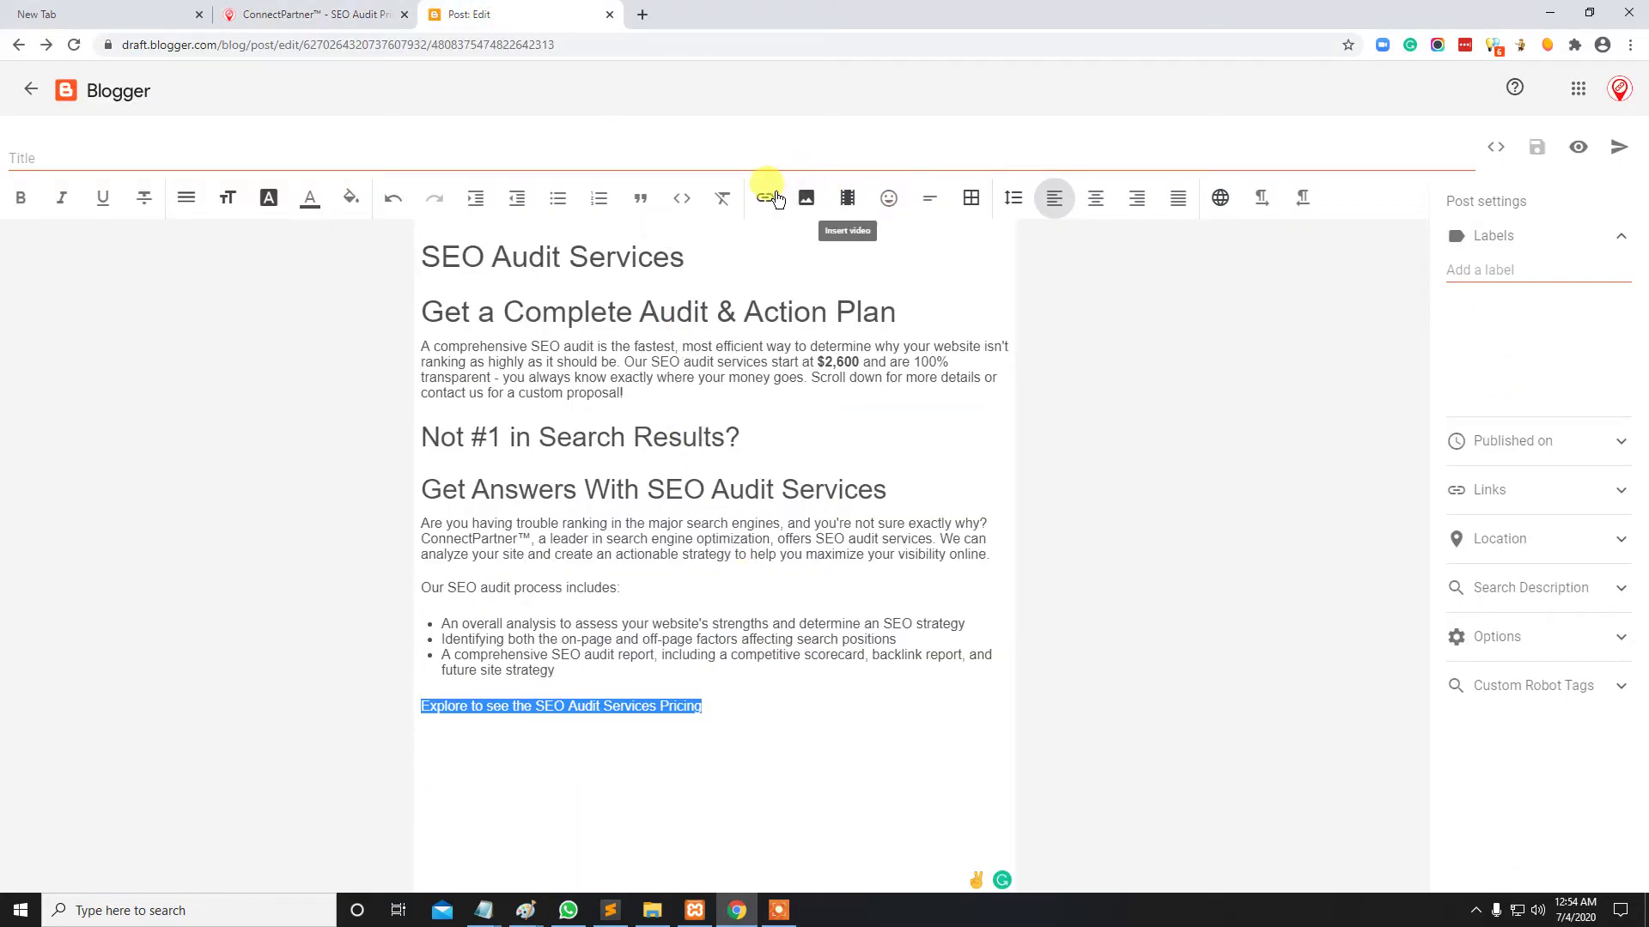
Link the line "Explore to see the SEO Audit Services Pricing" to the copied pricing page URL, opening in a new window with rel=nofollow
left_click(767, 198)
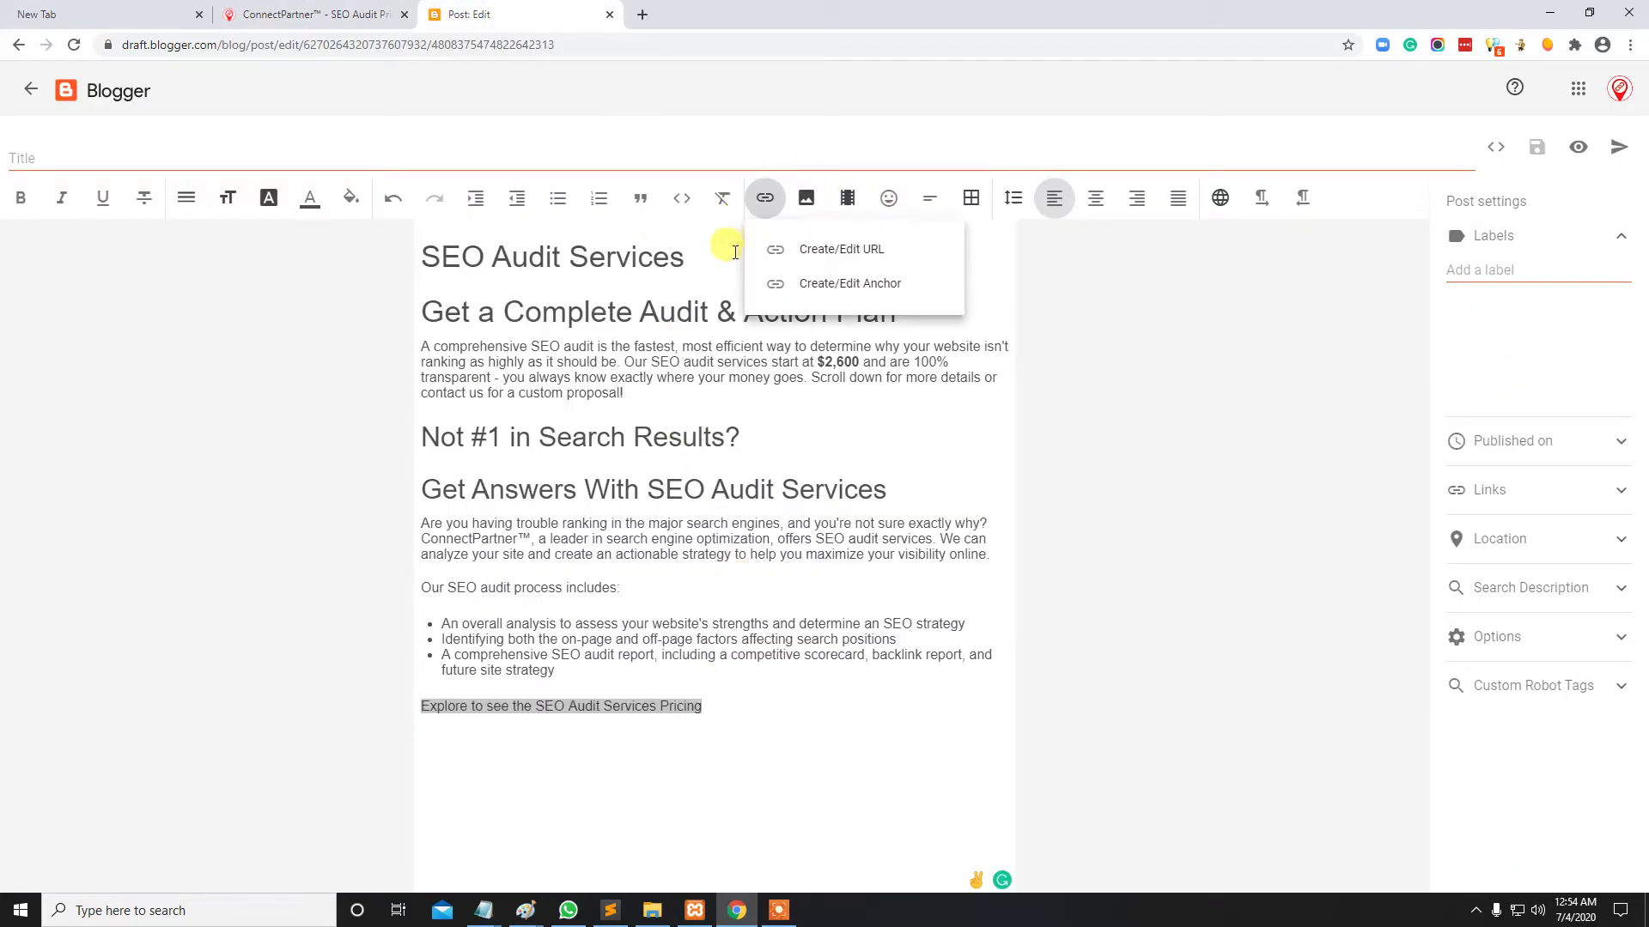
left_click(820, 250)
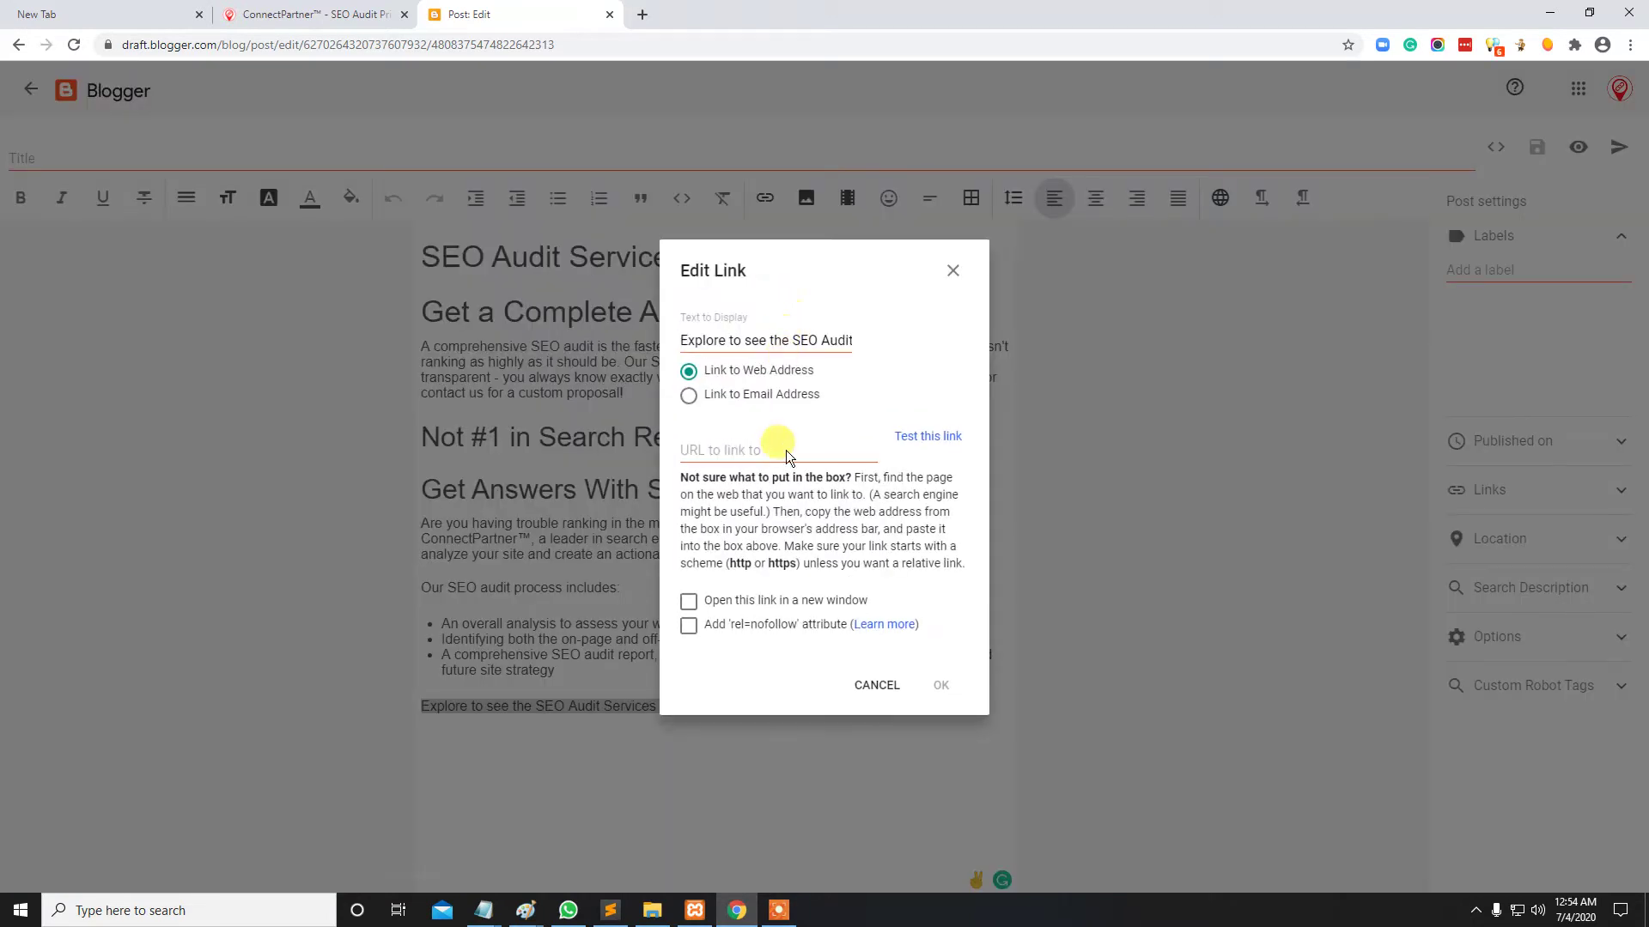
left_click(788, 455)
right_click(788, 456)
left_click(830, 577)
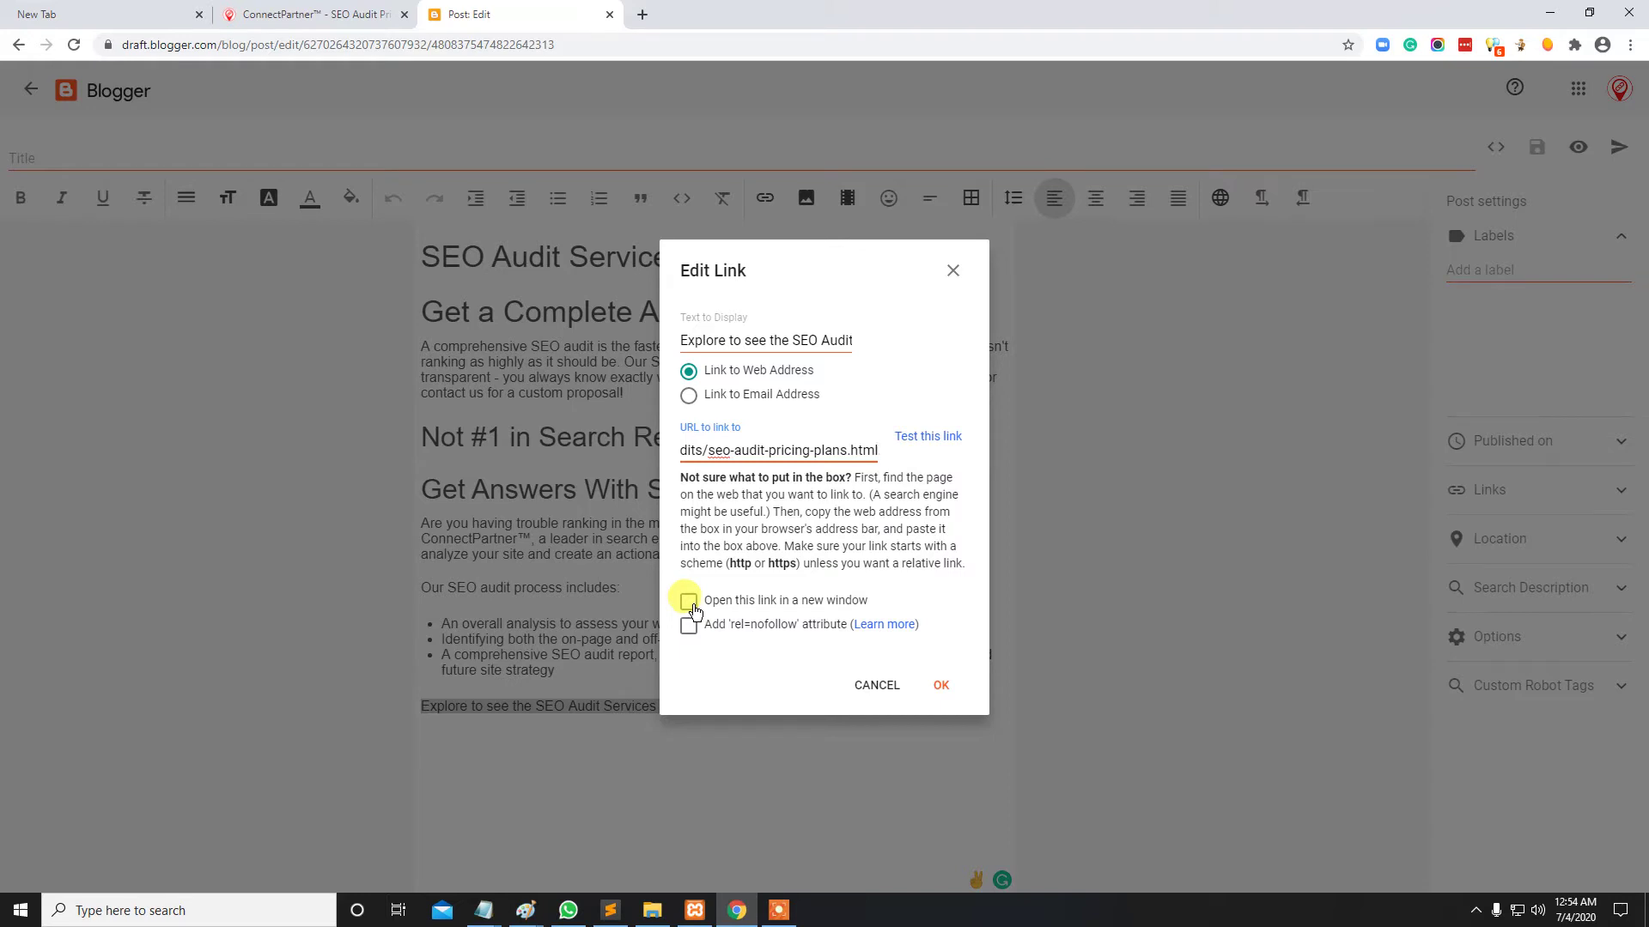
left_click(692, 605)
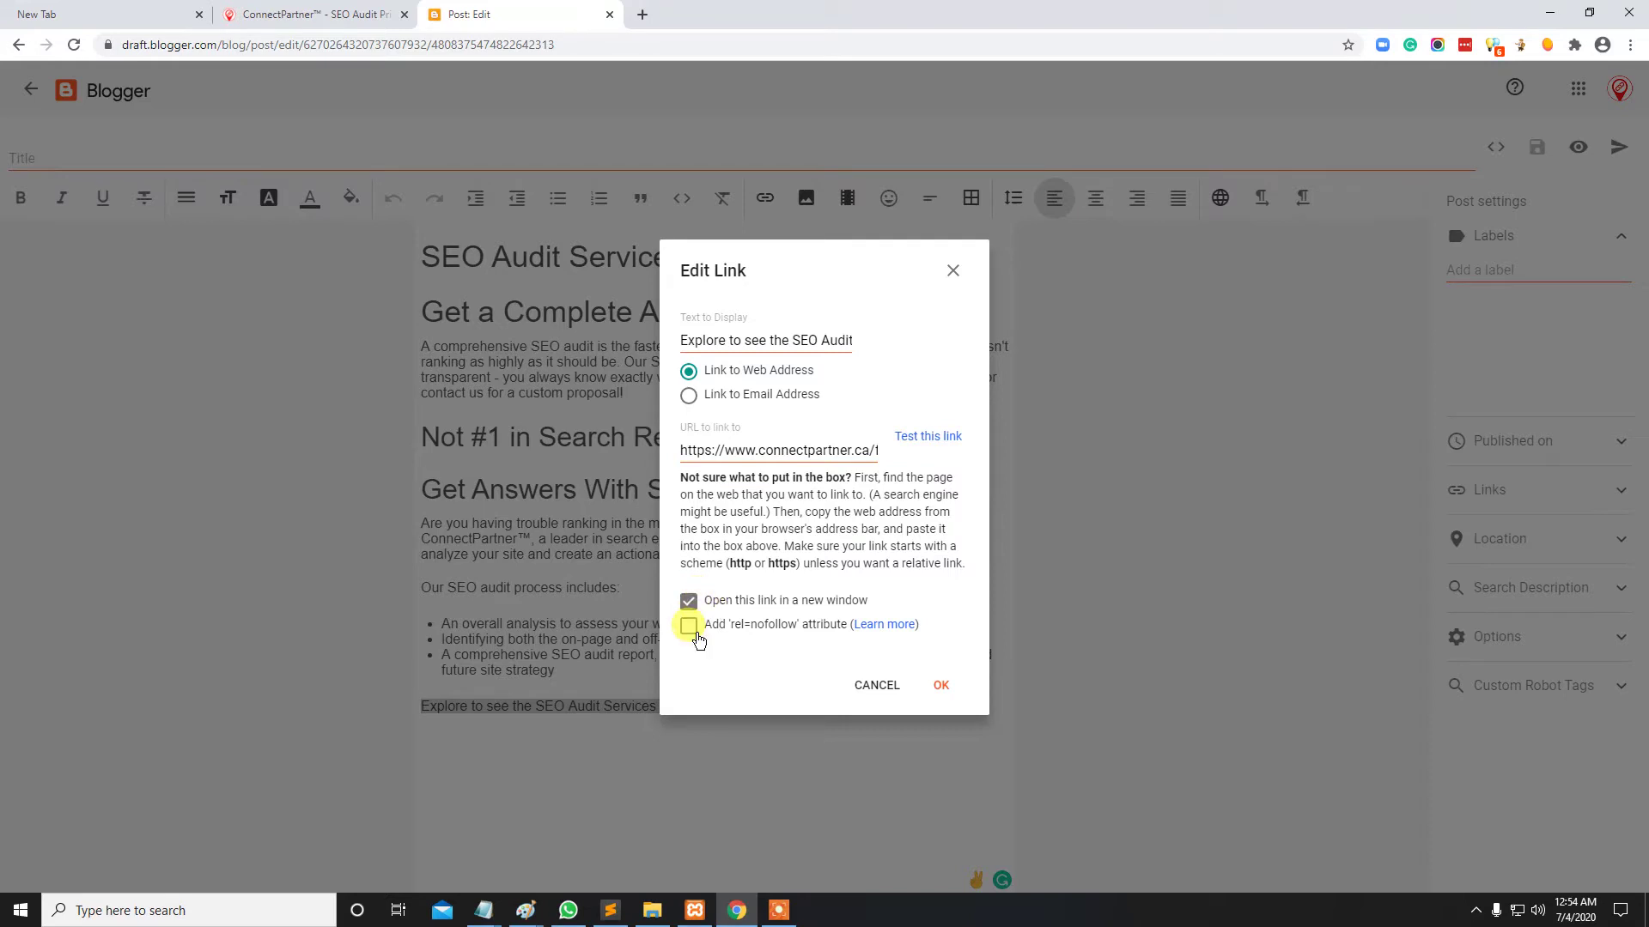
left_click(694, 635)
left_click(944, 686)
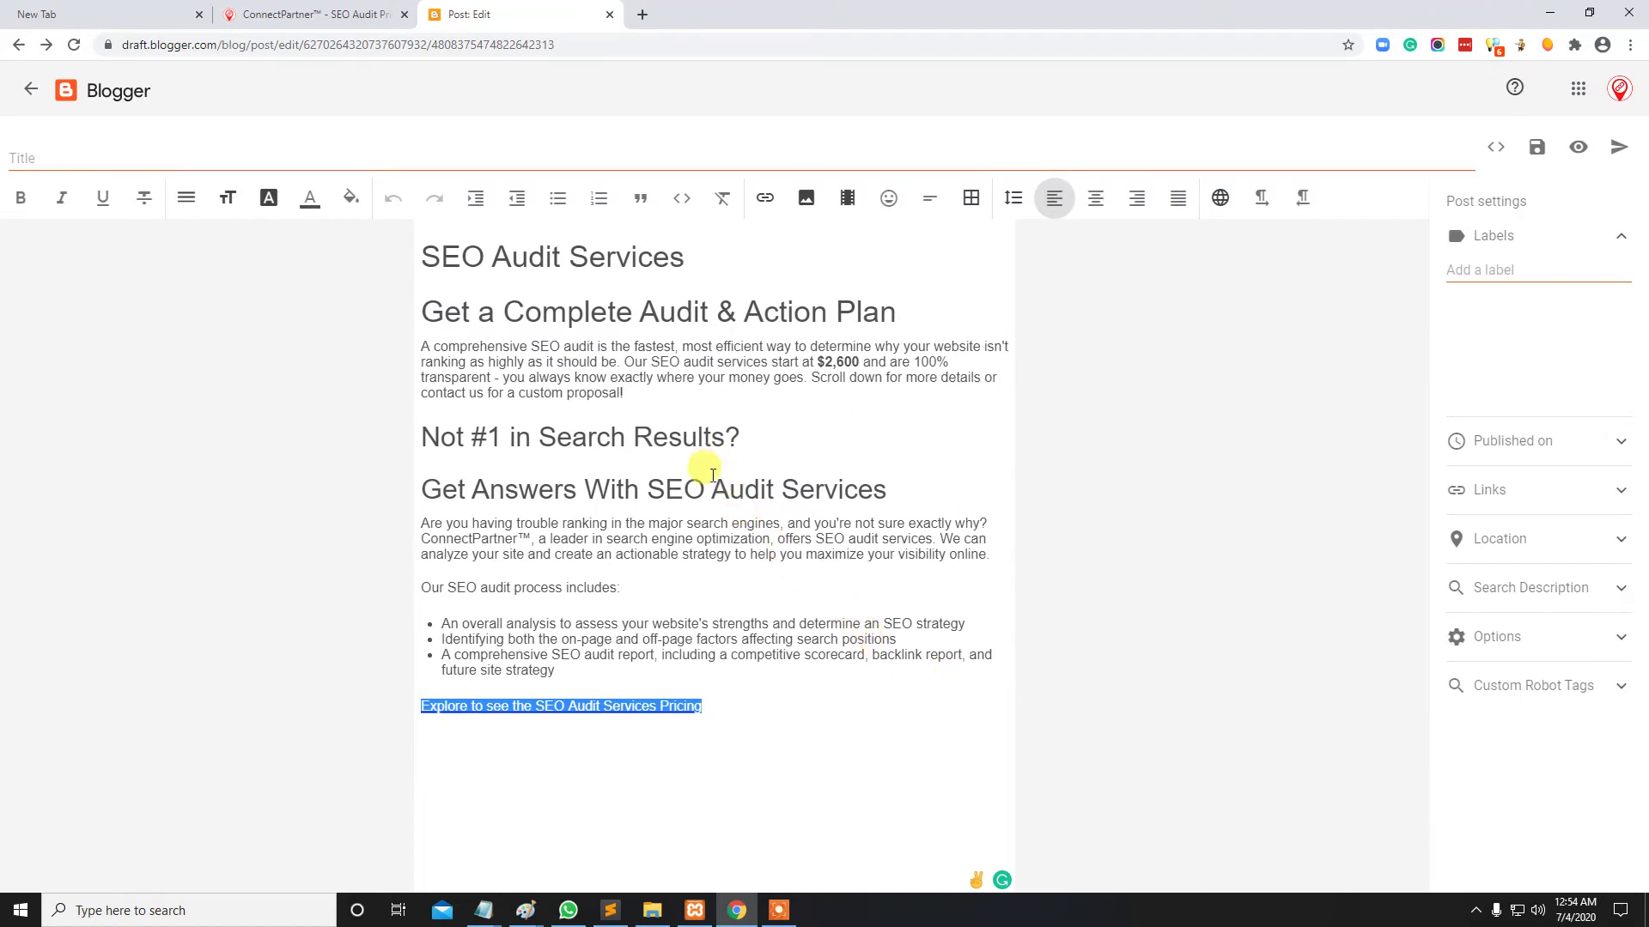
left_click(687, 538)
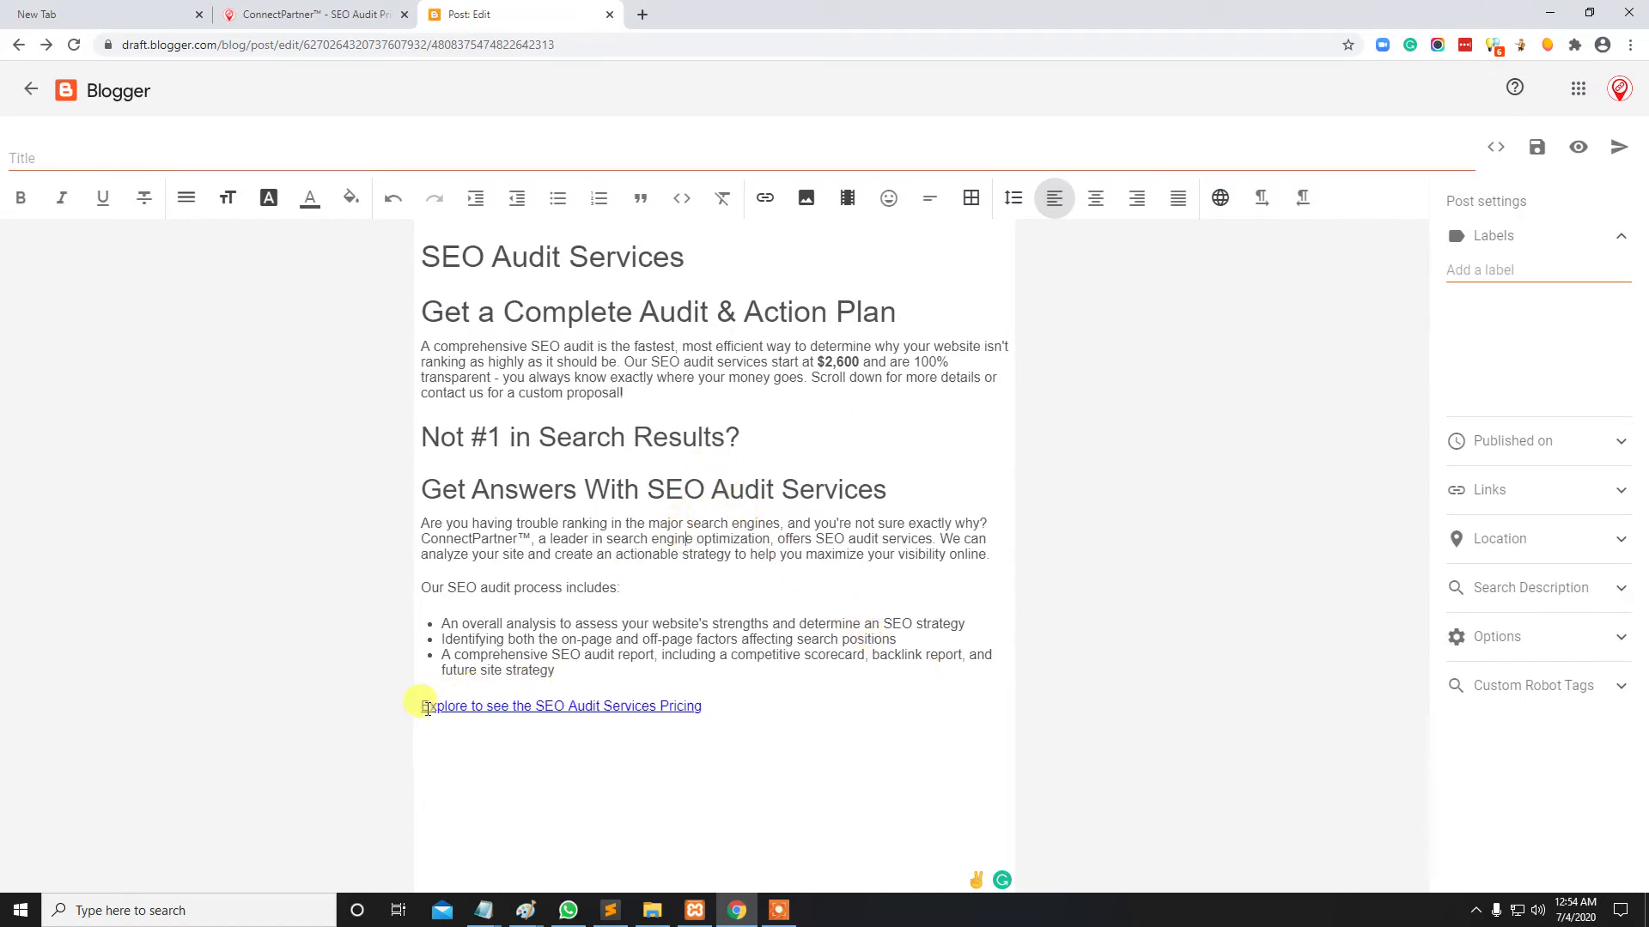
left_click_drag(422, 708, 708, 706)
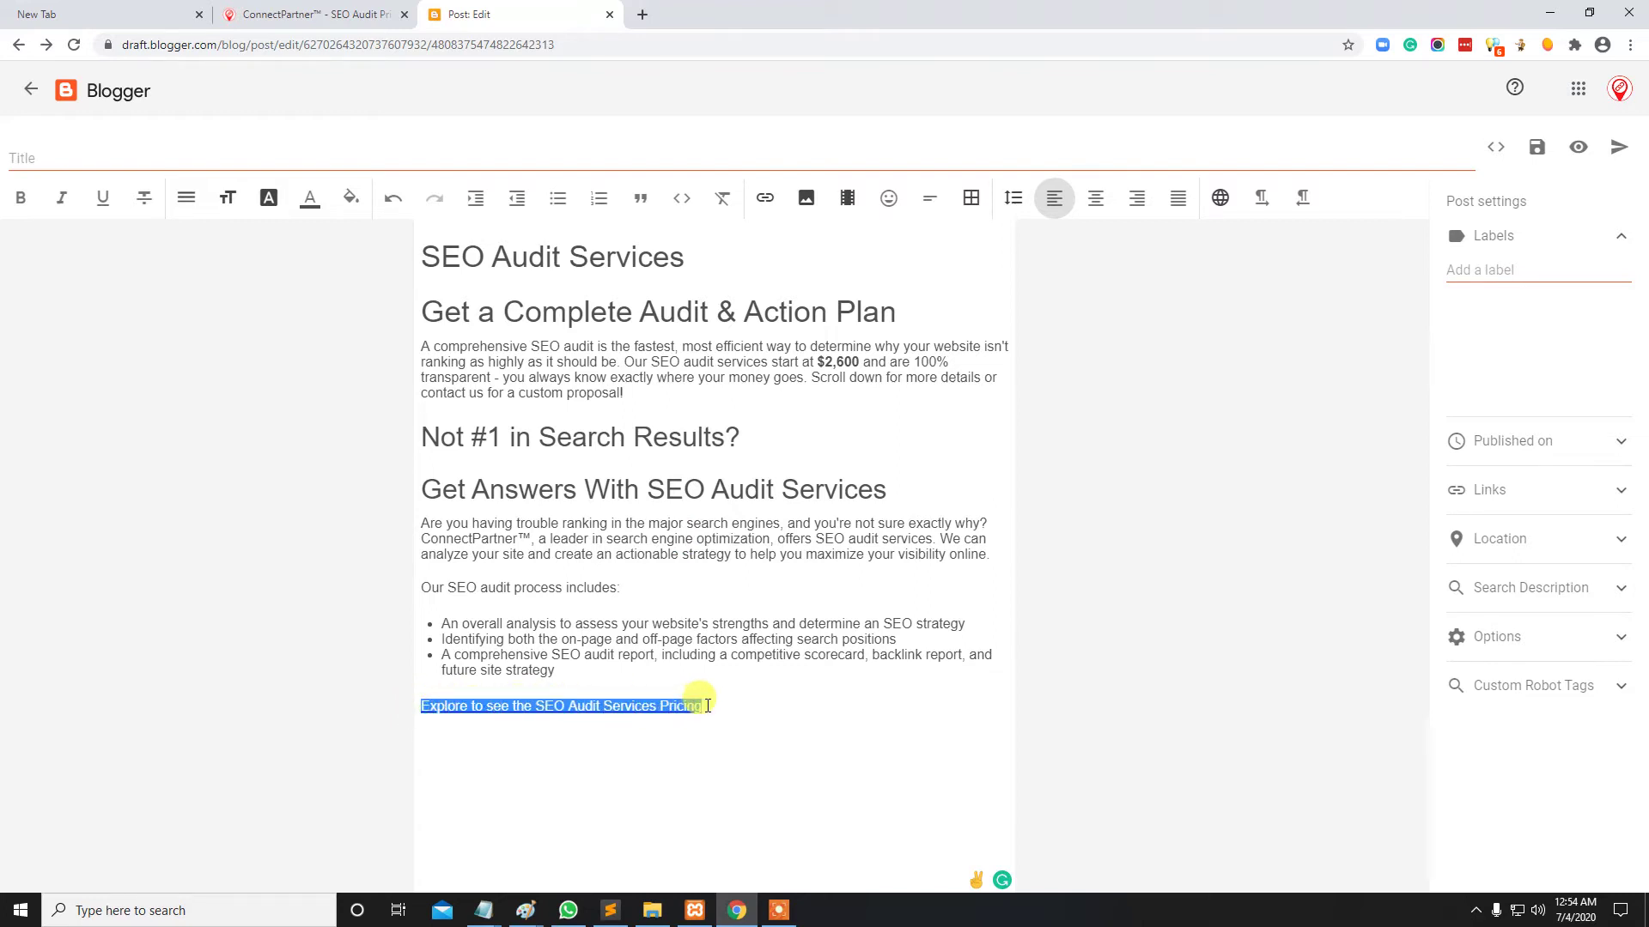
left_click(717, 570)
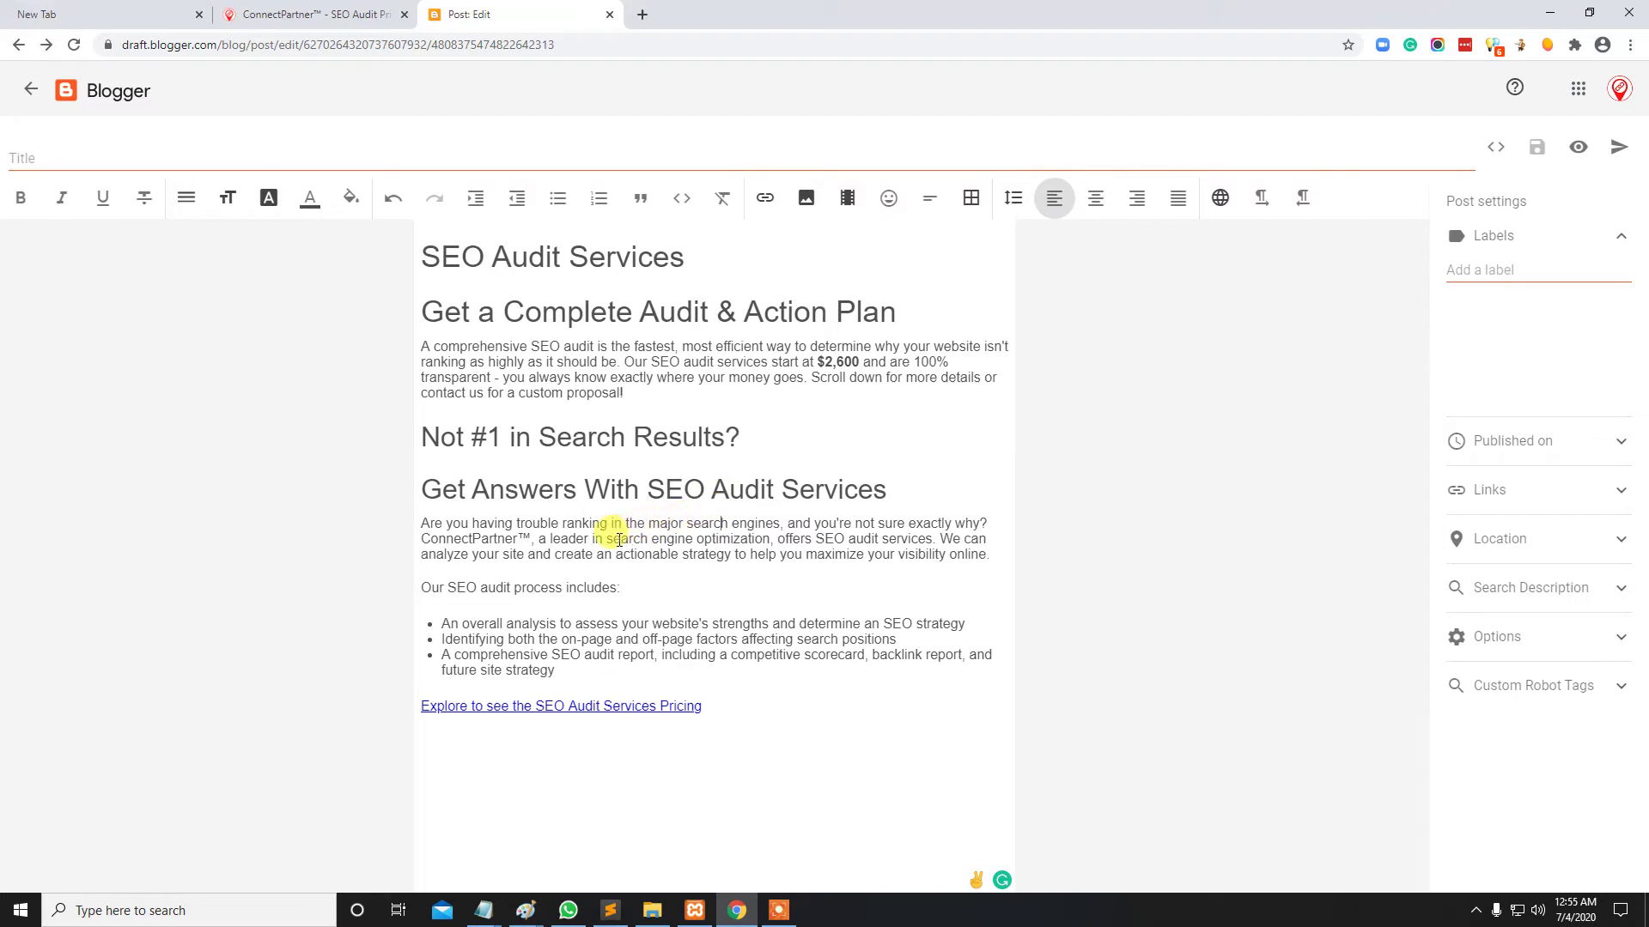
Link "search engine optimization" in the second paragraph to the copied pricing page URL, opening in a new window with rel=nofollow
left_click_drag(607, 540, 772, 538)
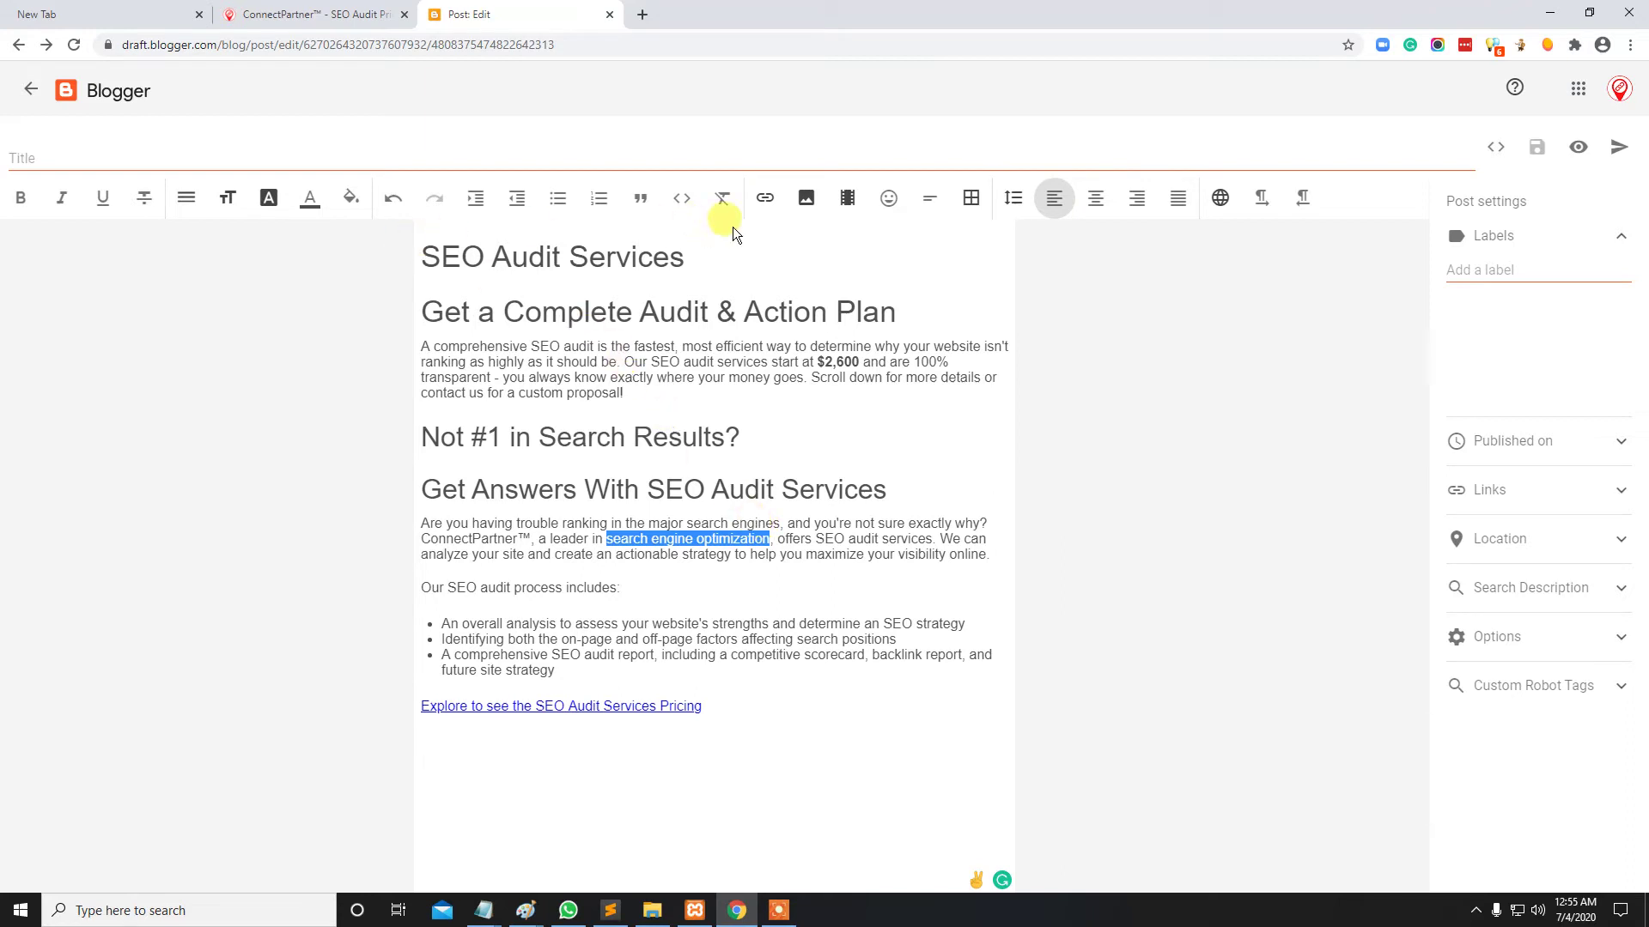
left_click(770, 202)
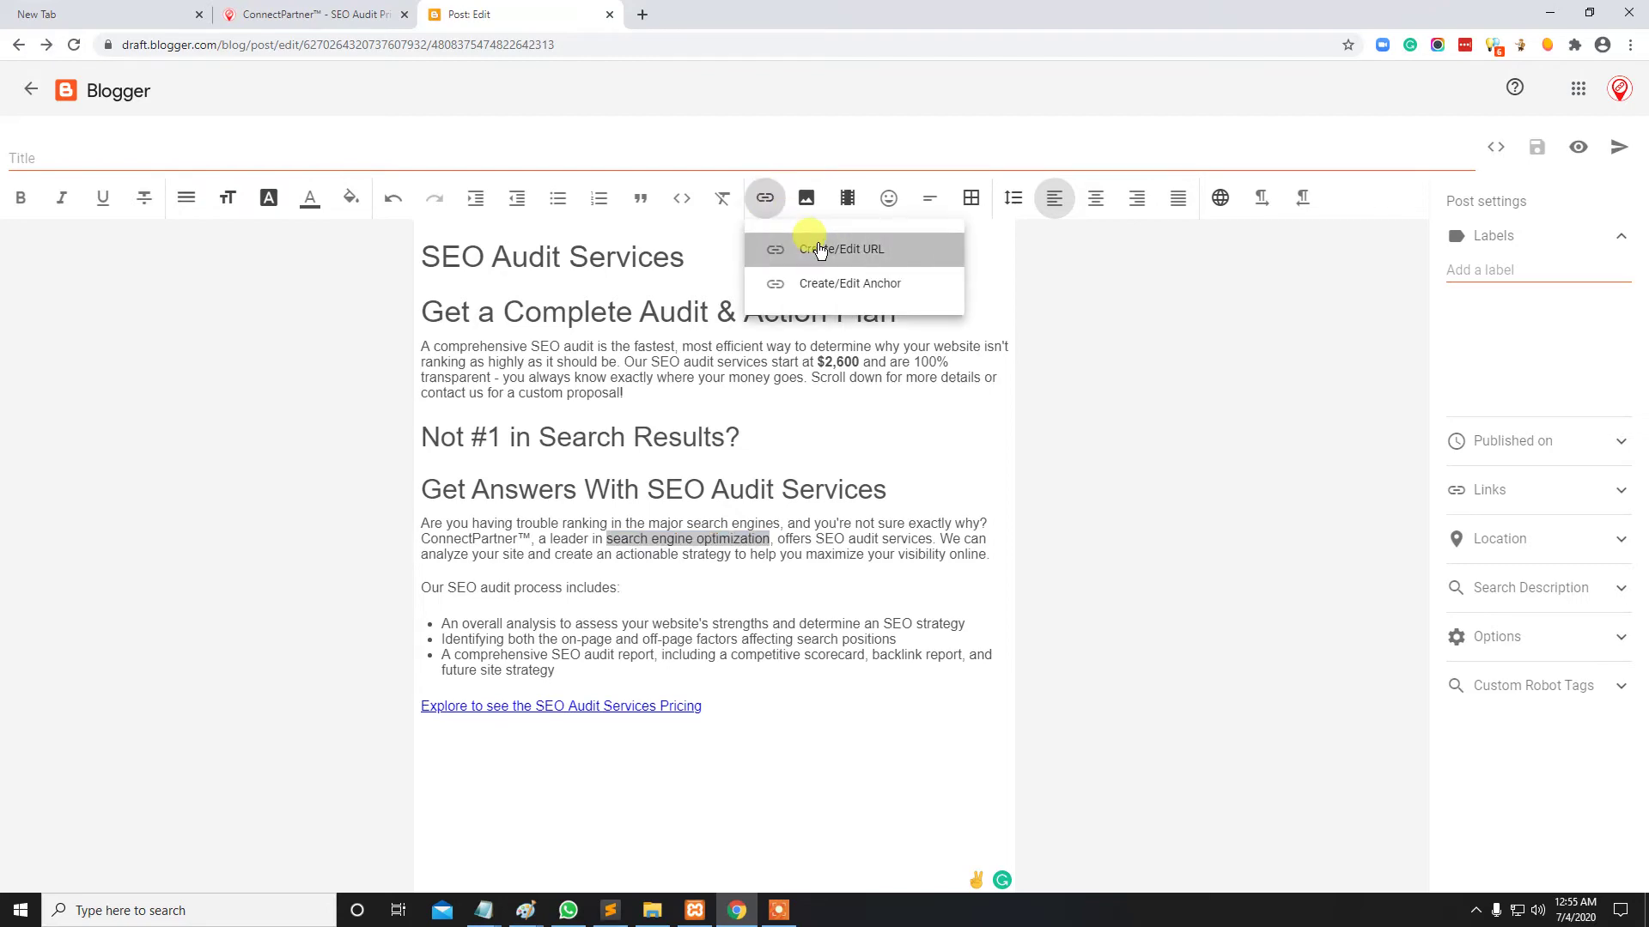
left_click(820, 249)
right_click(760, 453)
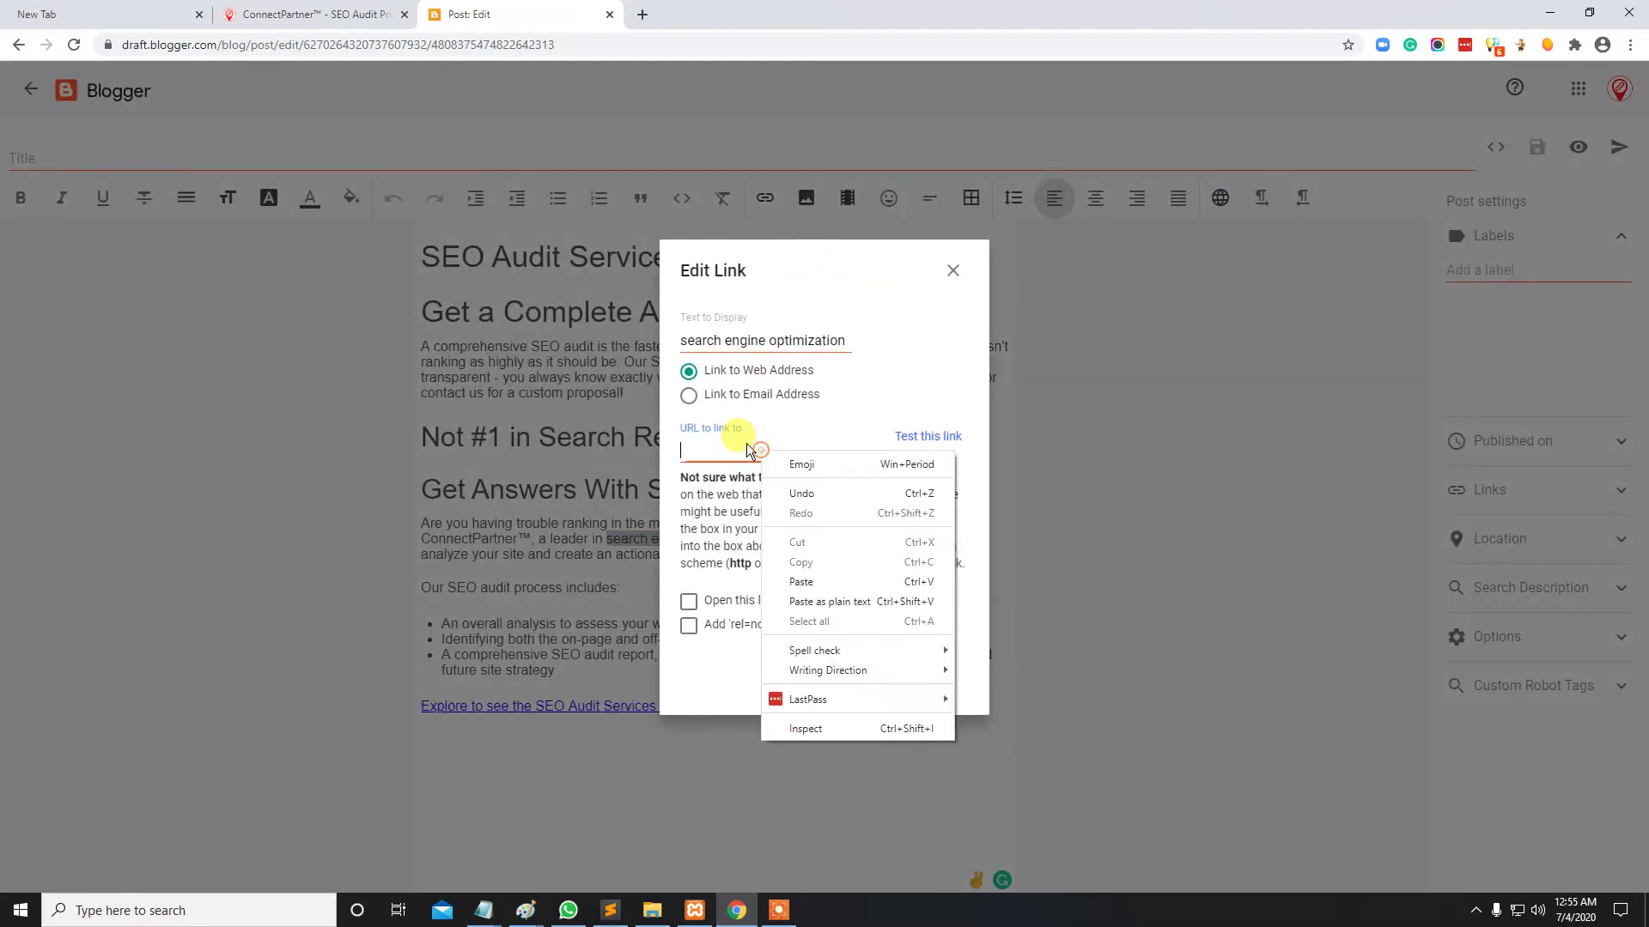
left_click(852, 580)
left_click(692, 601)
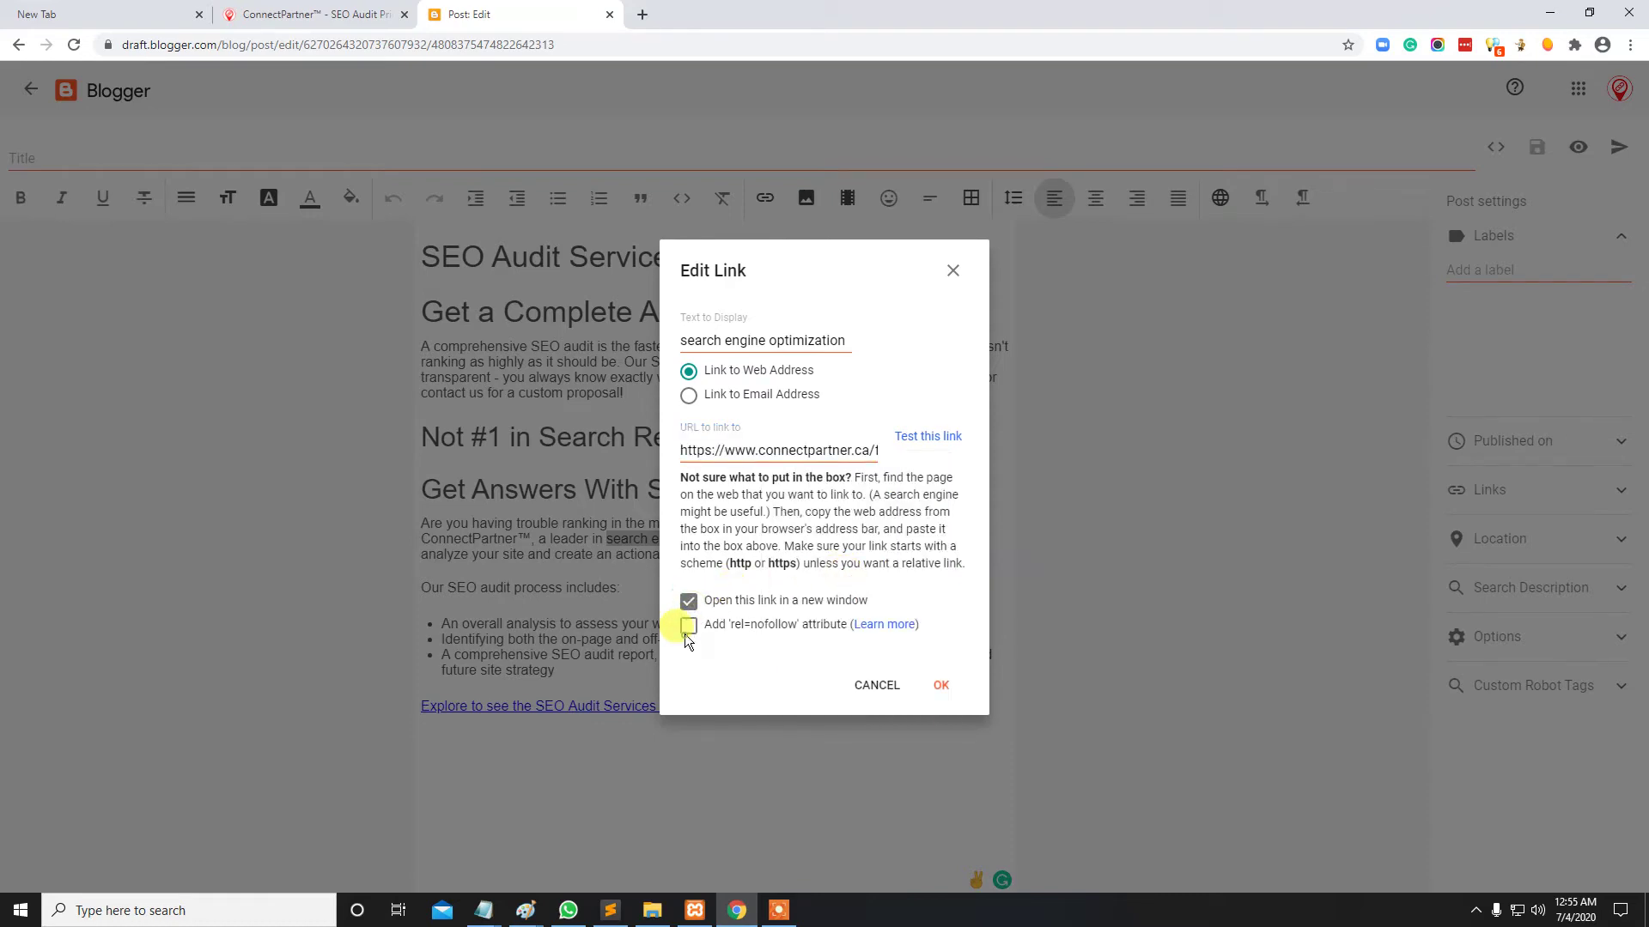
left_click(688, 625)
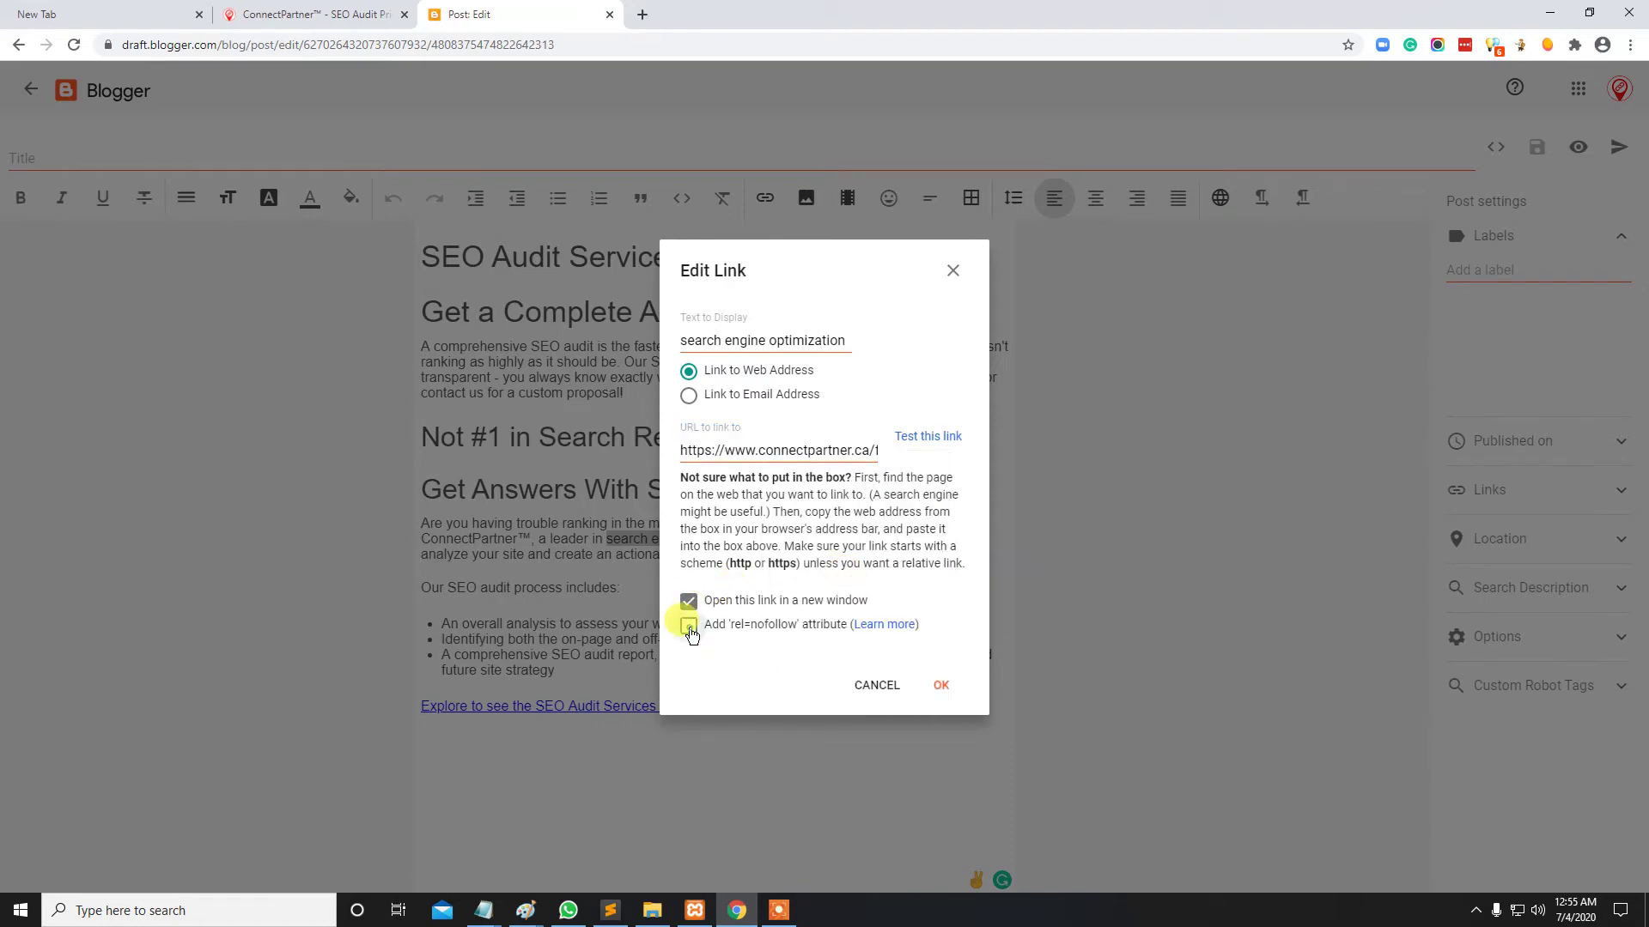
left_click(936, 685)
left_click(776, 558)
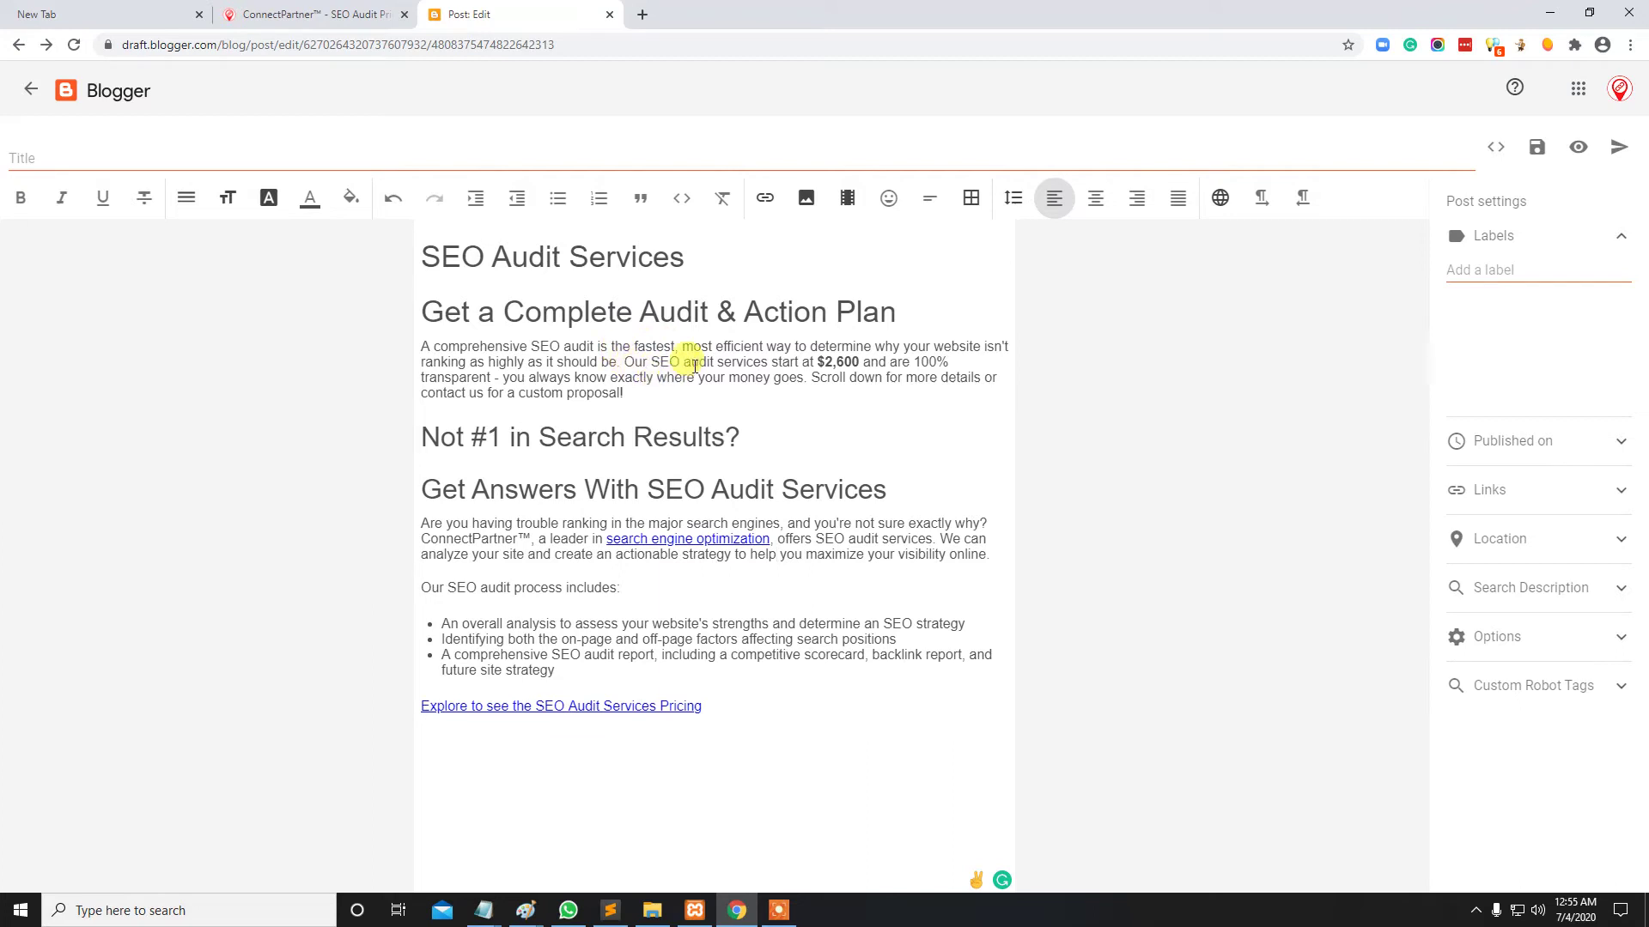
Link "SEO audit services start at $2,600" in the first paragraph to the copied pricing page URL, opening in a new window with rel=nofollow
left_click_drag(652, 362, 863, 361)
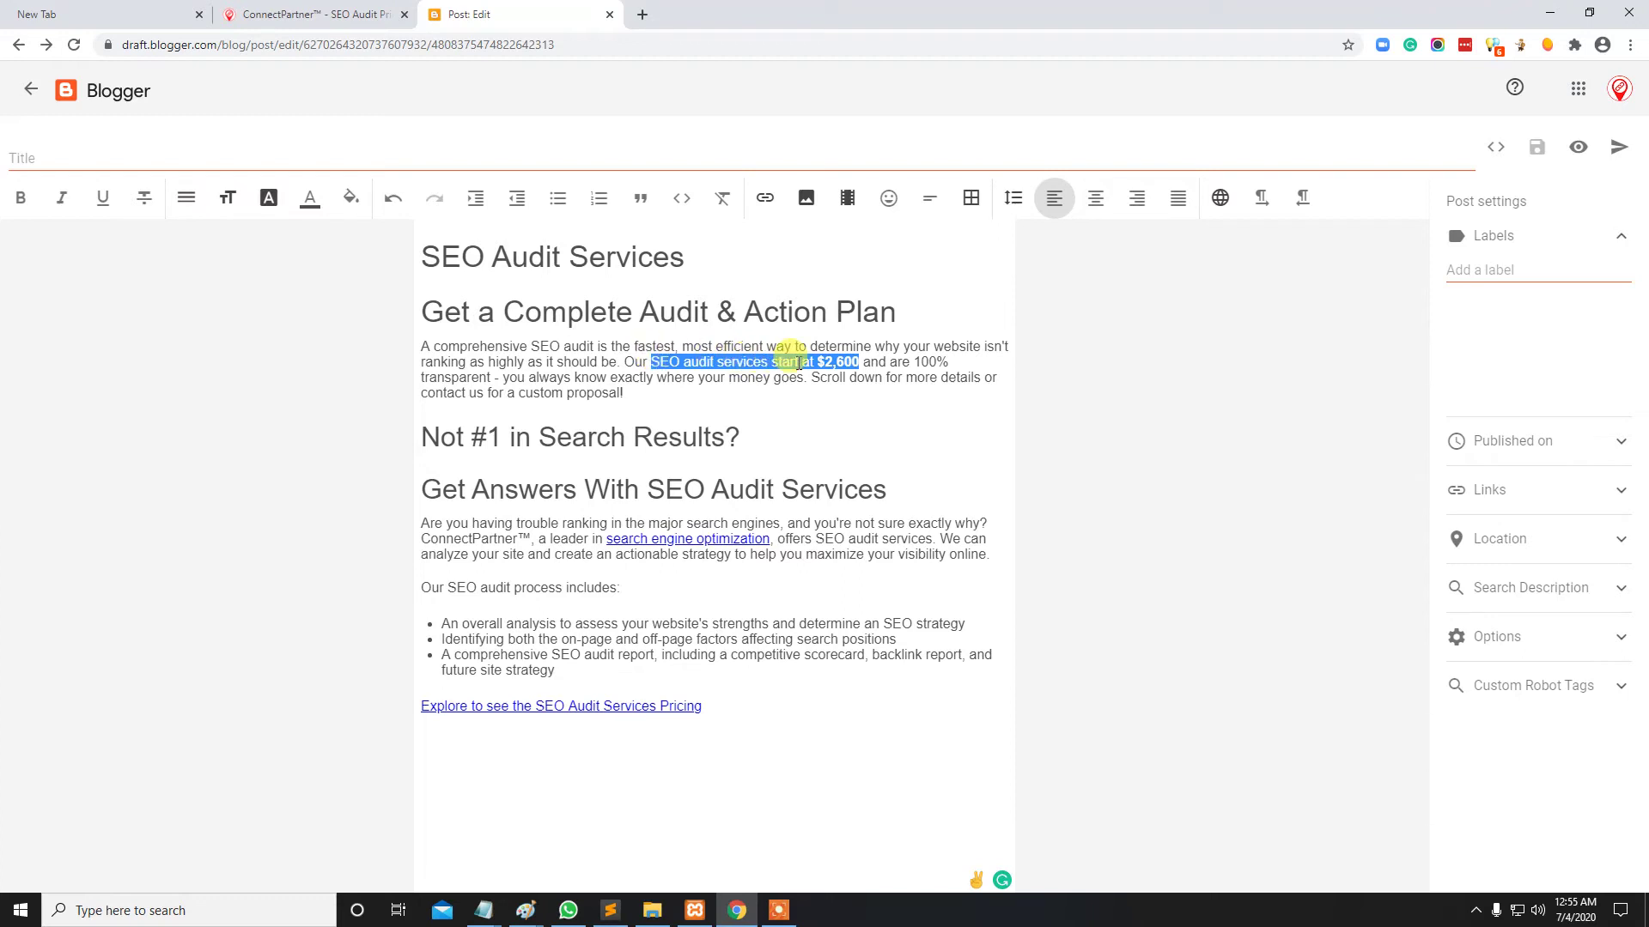
left_click(769, 199)
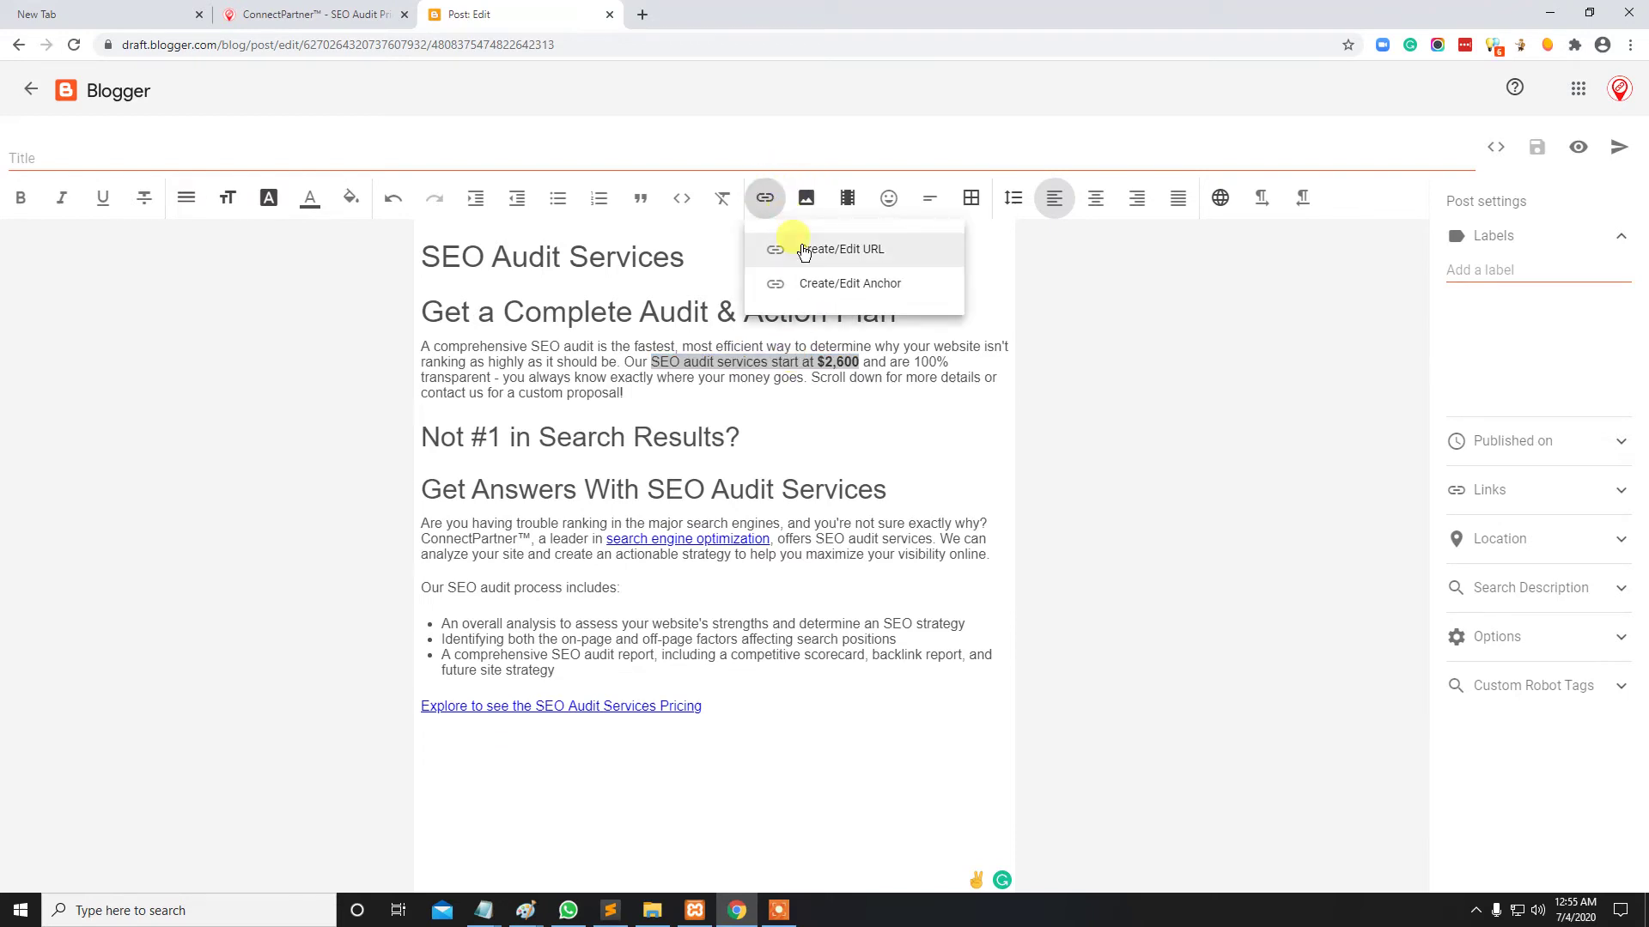
left_click(799, 249)
left_click(854, 418)
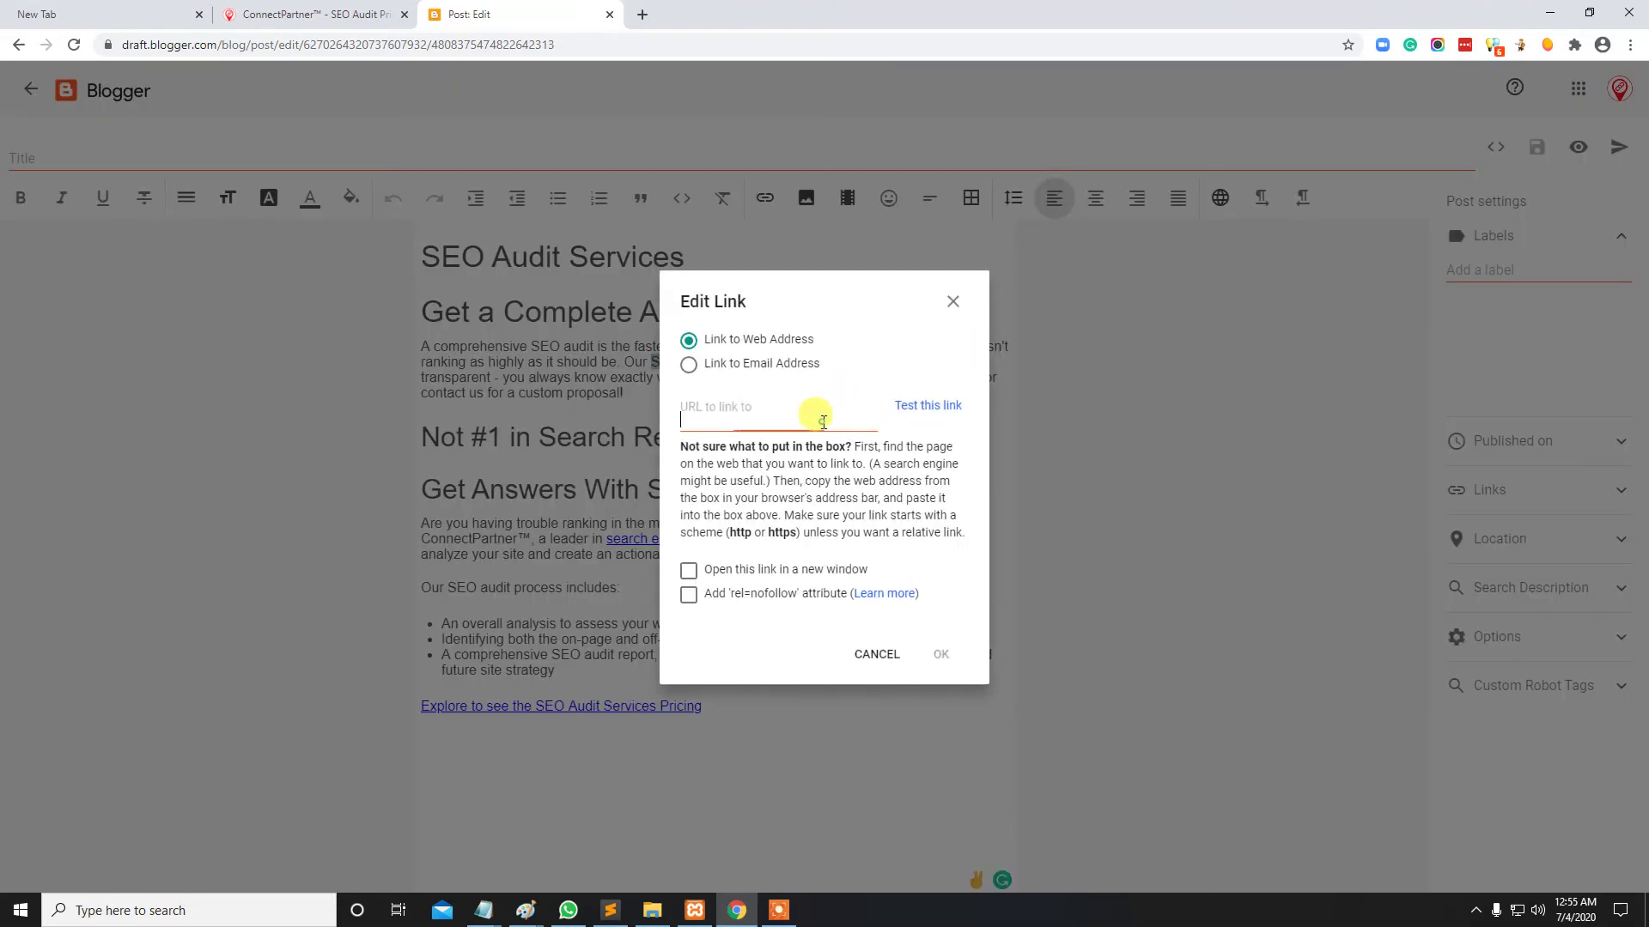
right_click(817, 417)
left_click(847, 554)
left_click(688, 570)
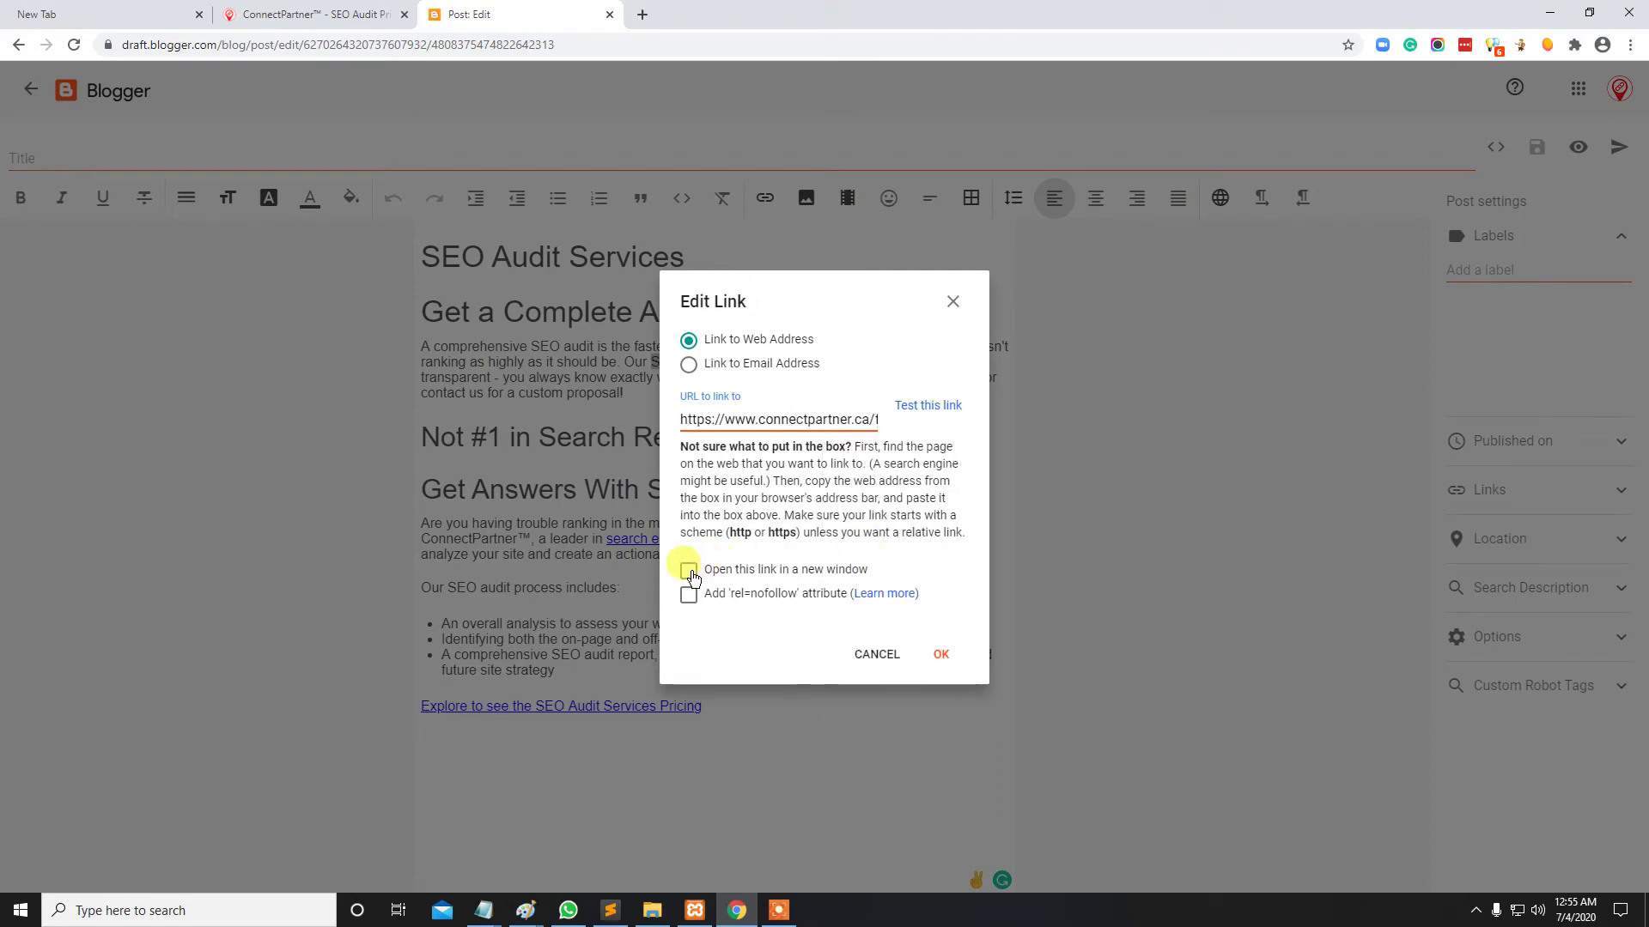
left_click(688, 594)
left_click(942, 655)
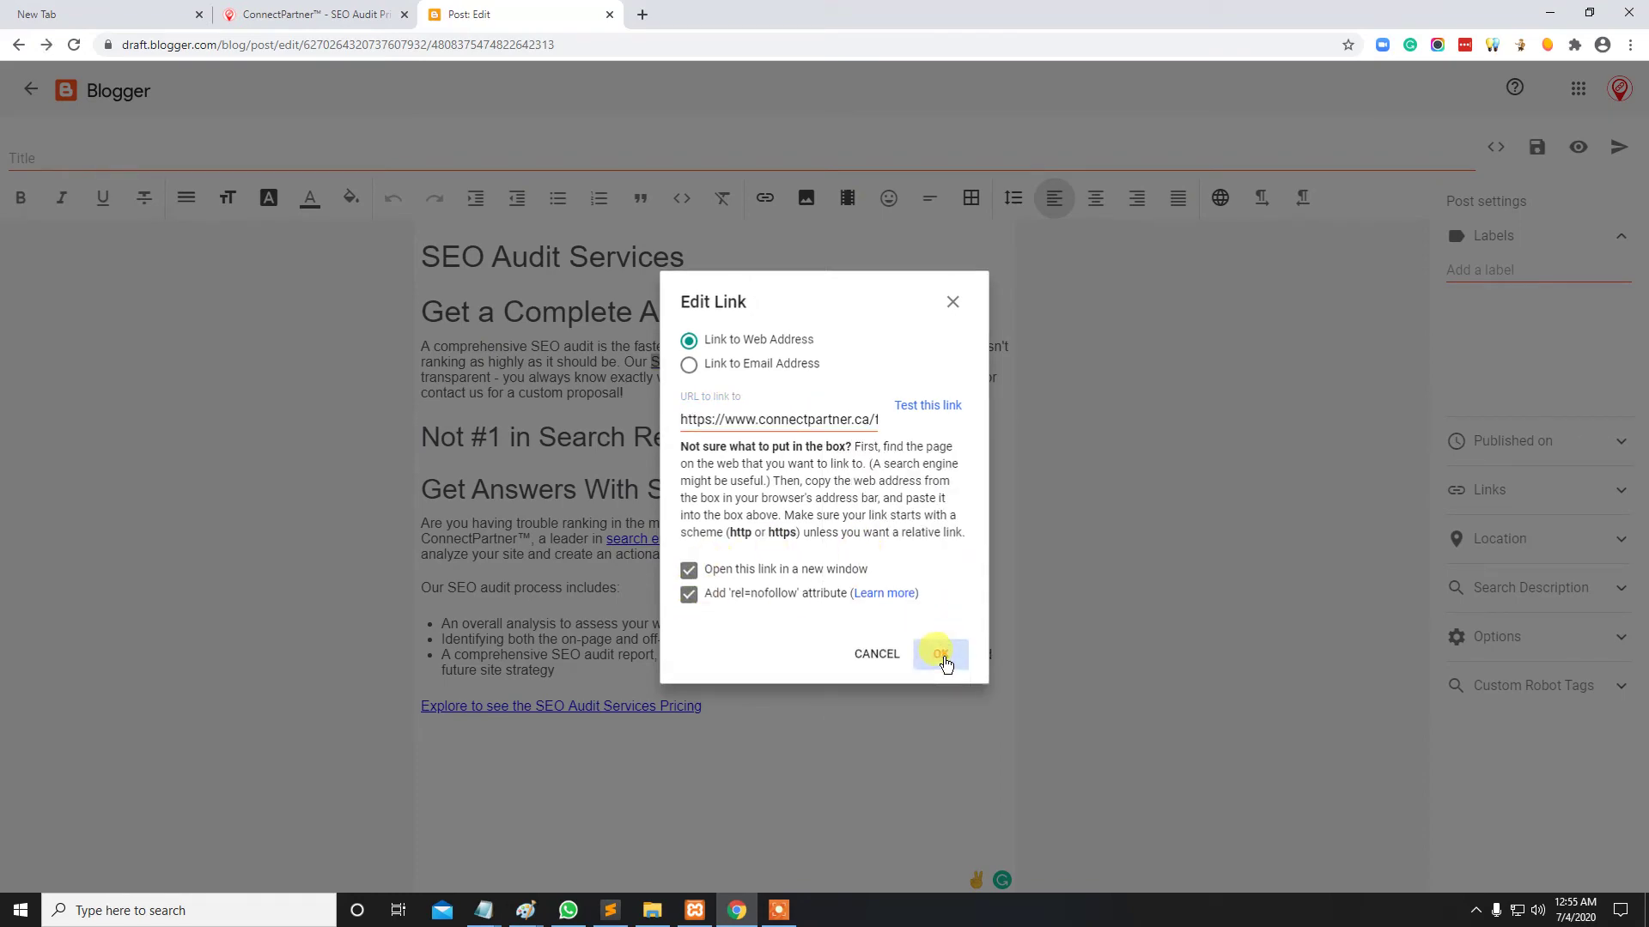
left_click(755, 573)
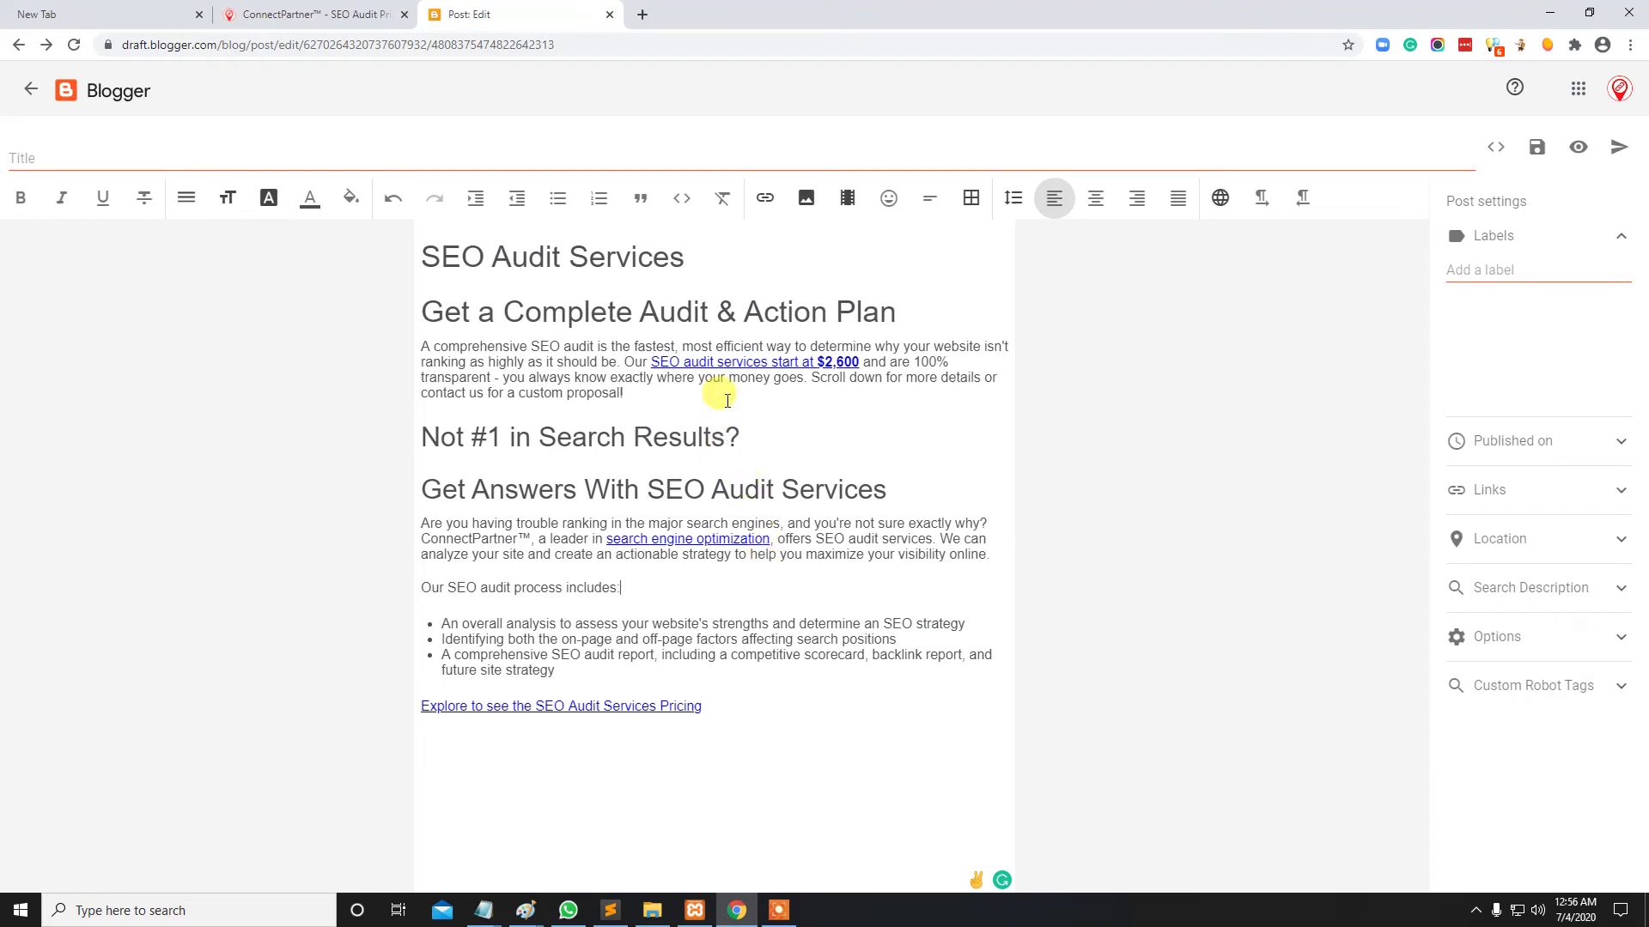
Review the linked phrases in the post body and examine the header area of ConnectPartner's SEO audit pricing page
left_click(721, 362)
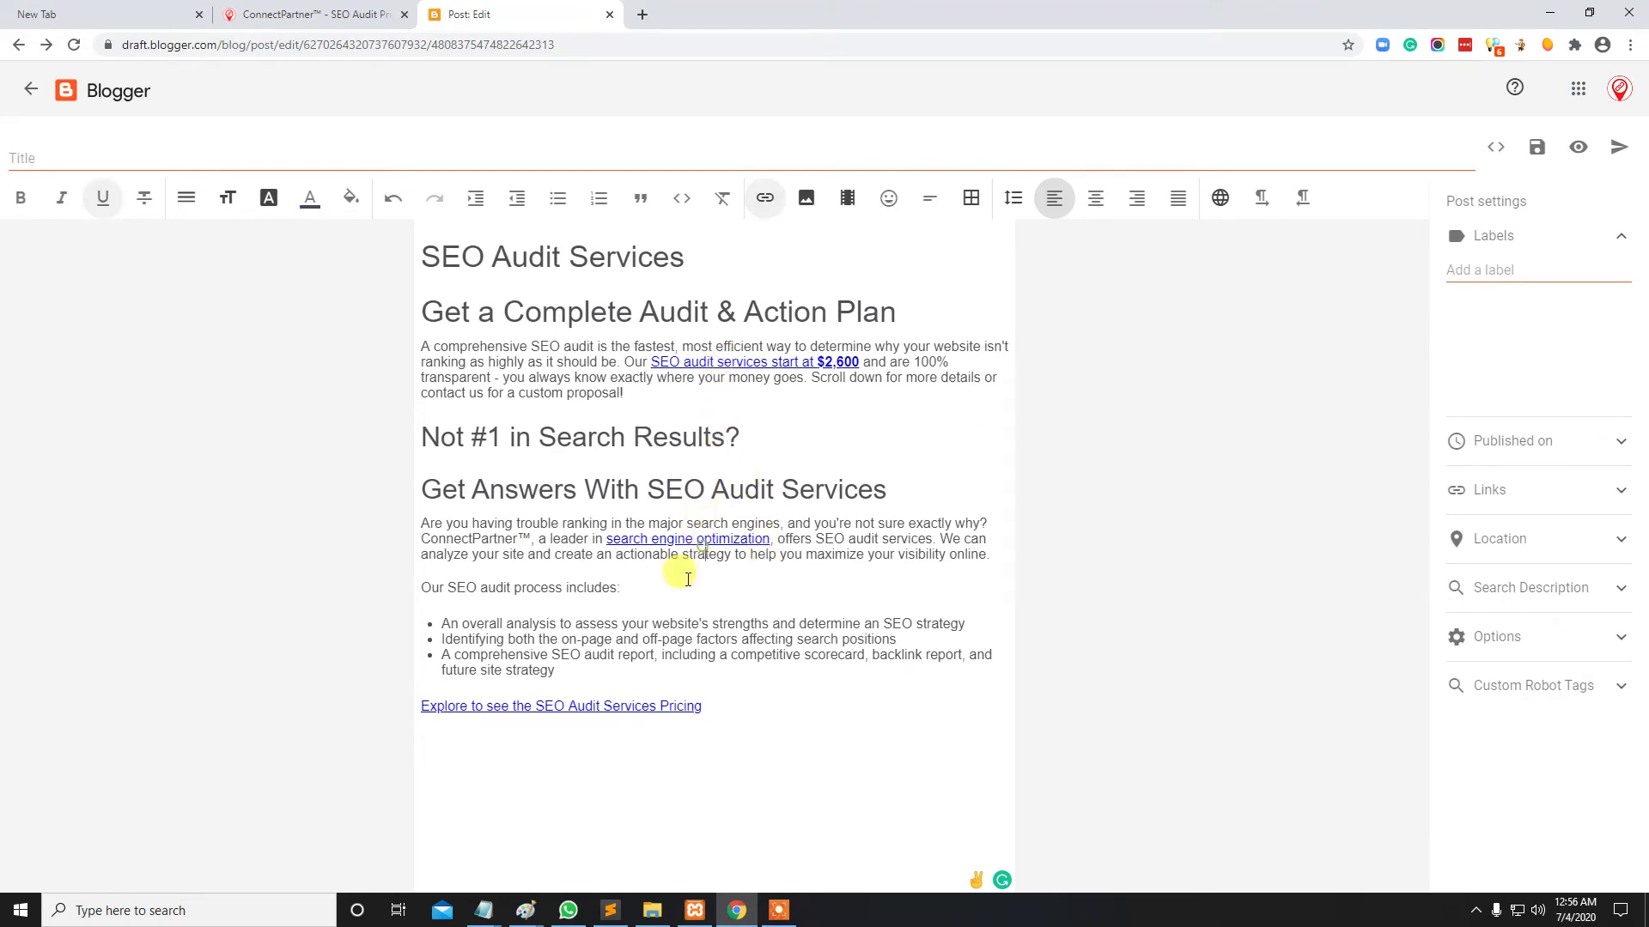
left_click(623, 705)
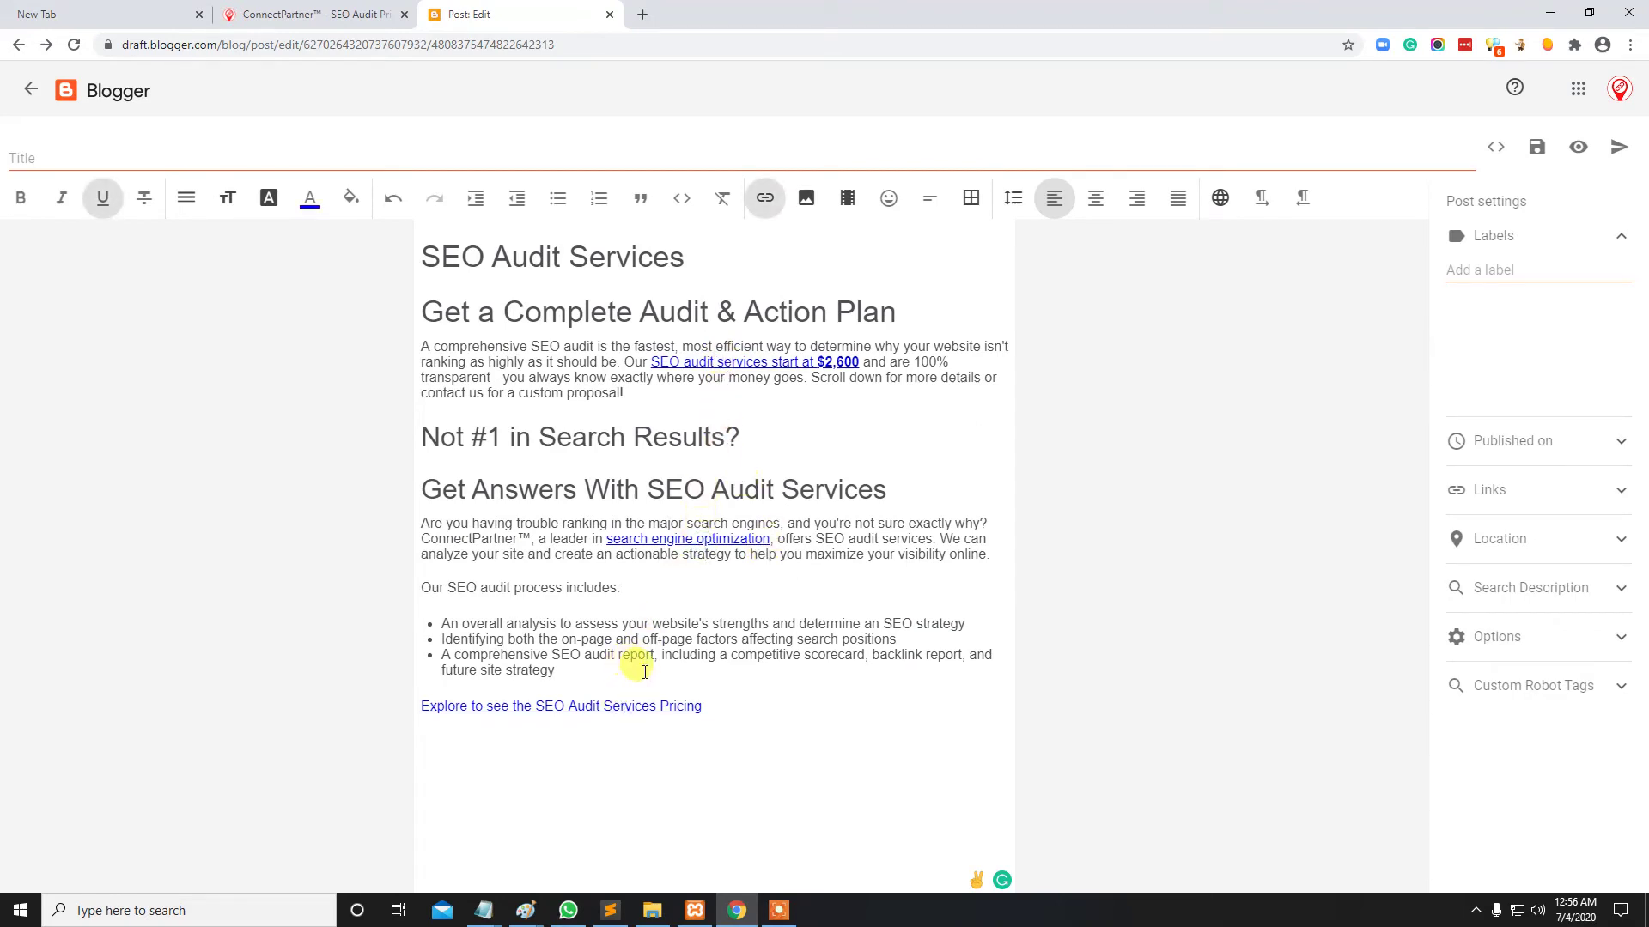
left_click_drag(745, 707, 415, 706)
left_click(741, 704)
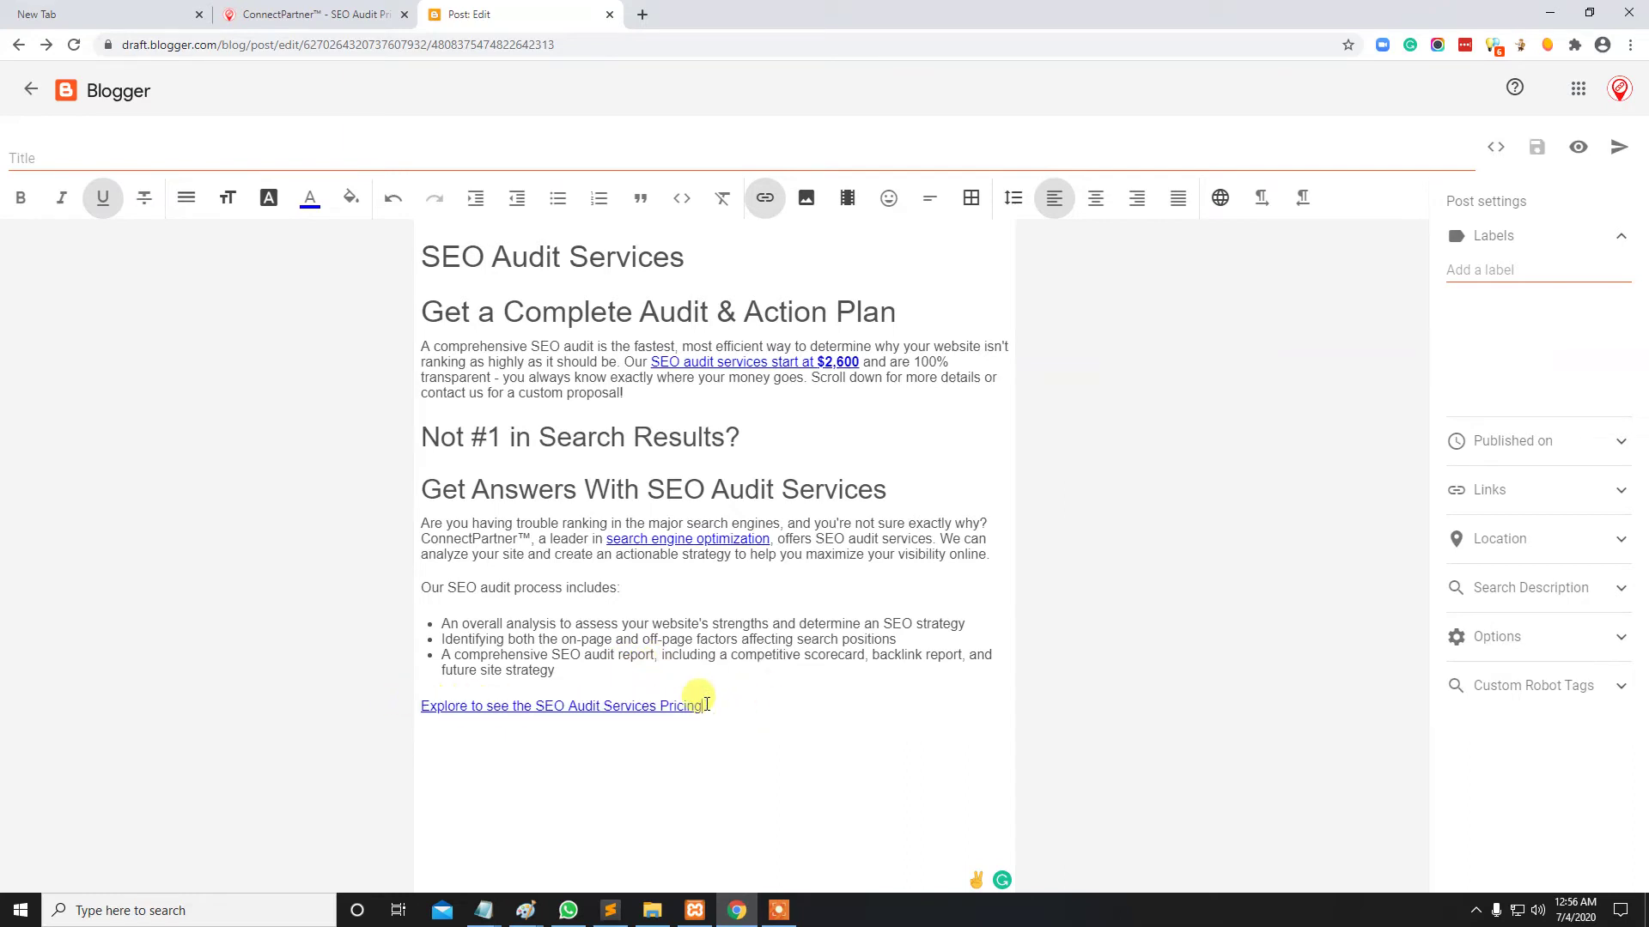
left_click(691, 598)
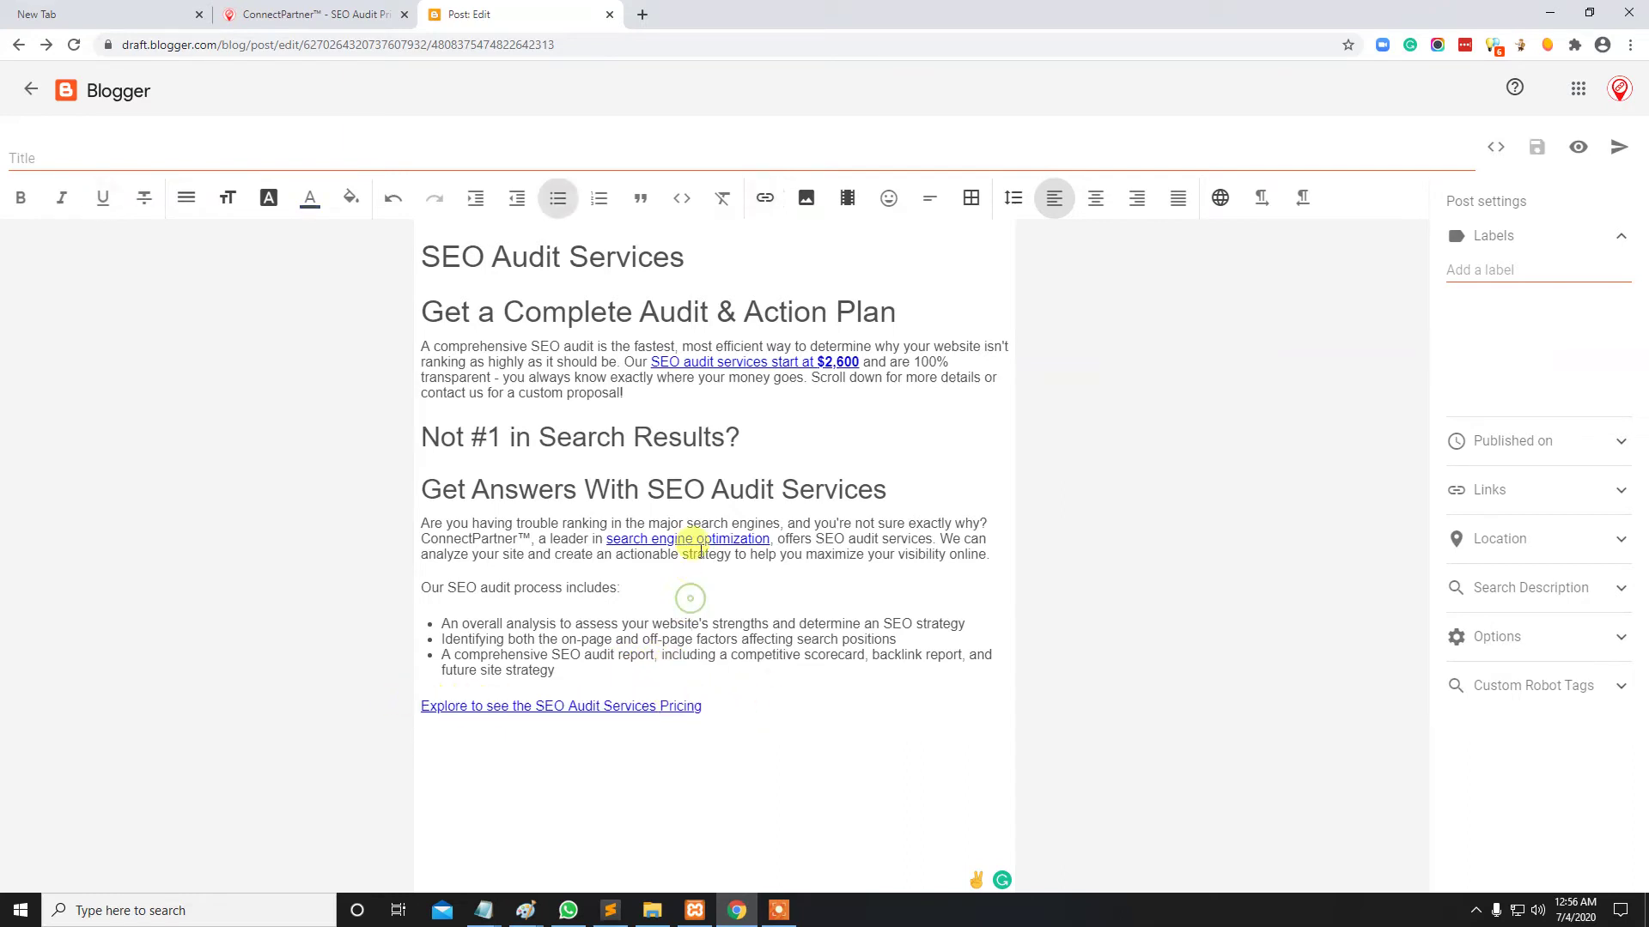
left_click(703, 538)
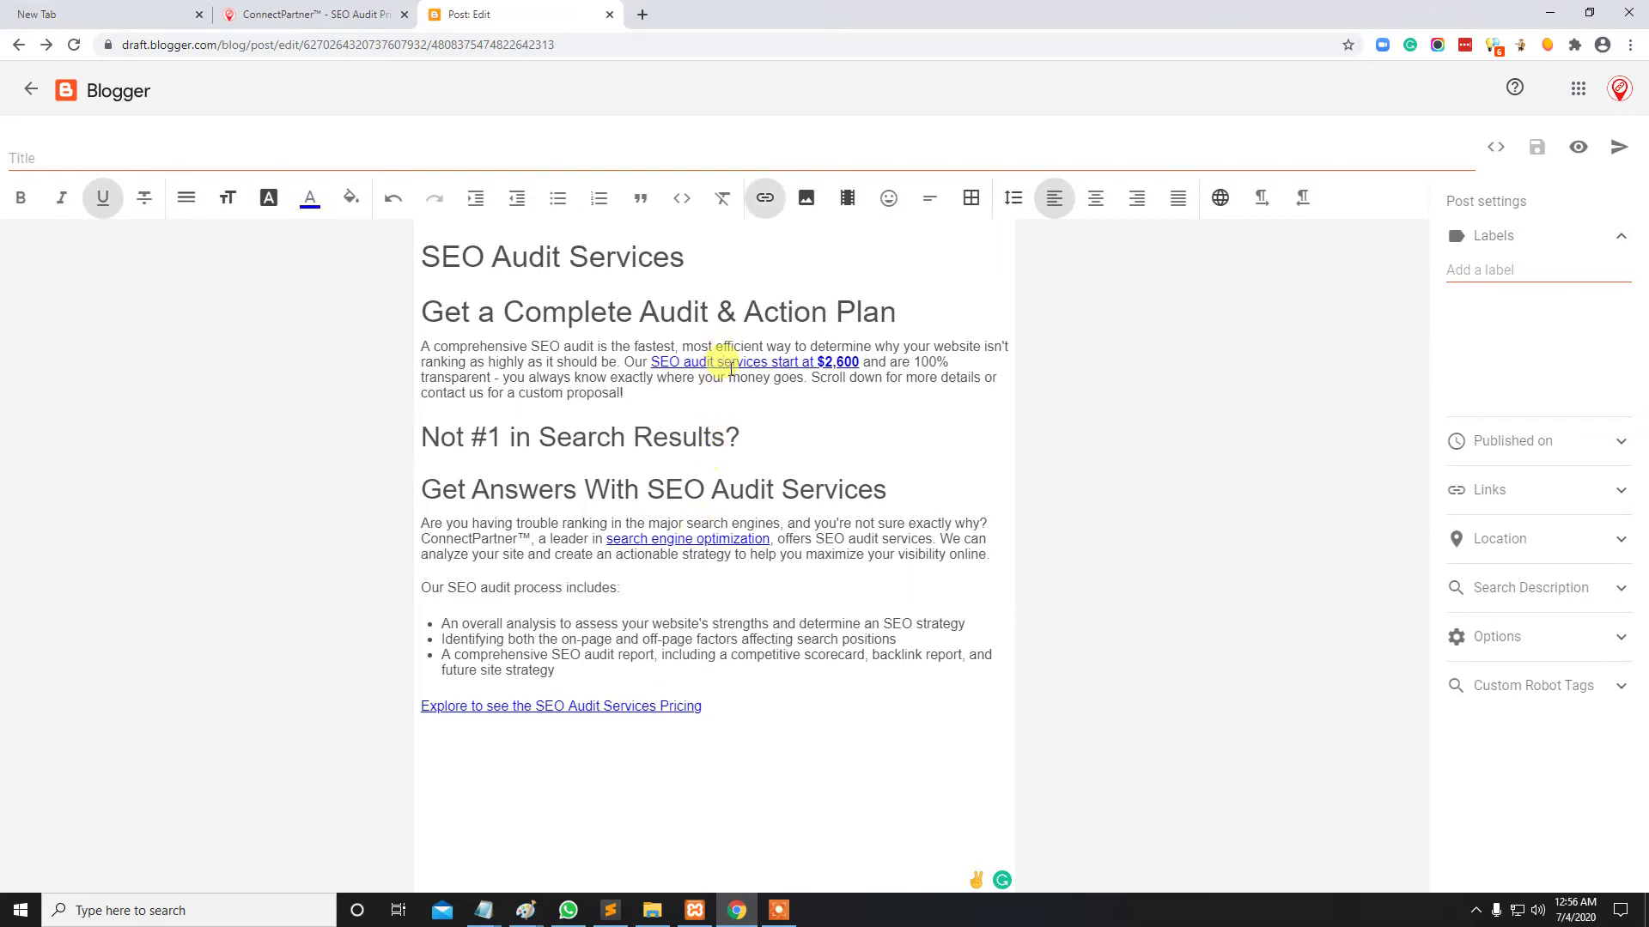
left_click(721, 362)
left_click(330, 15)
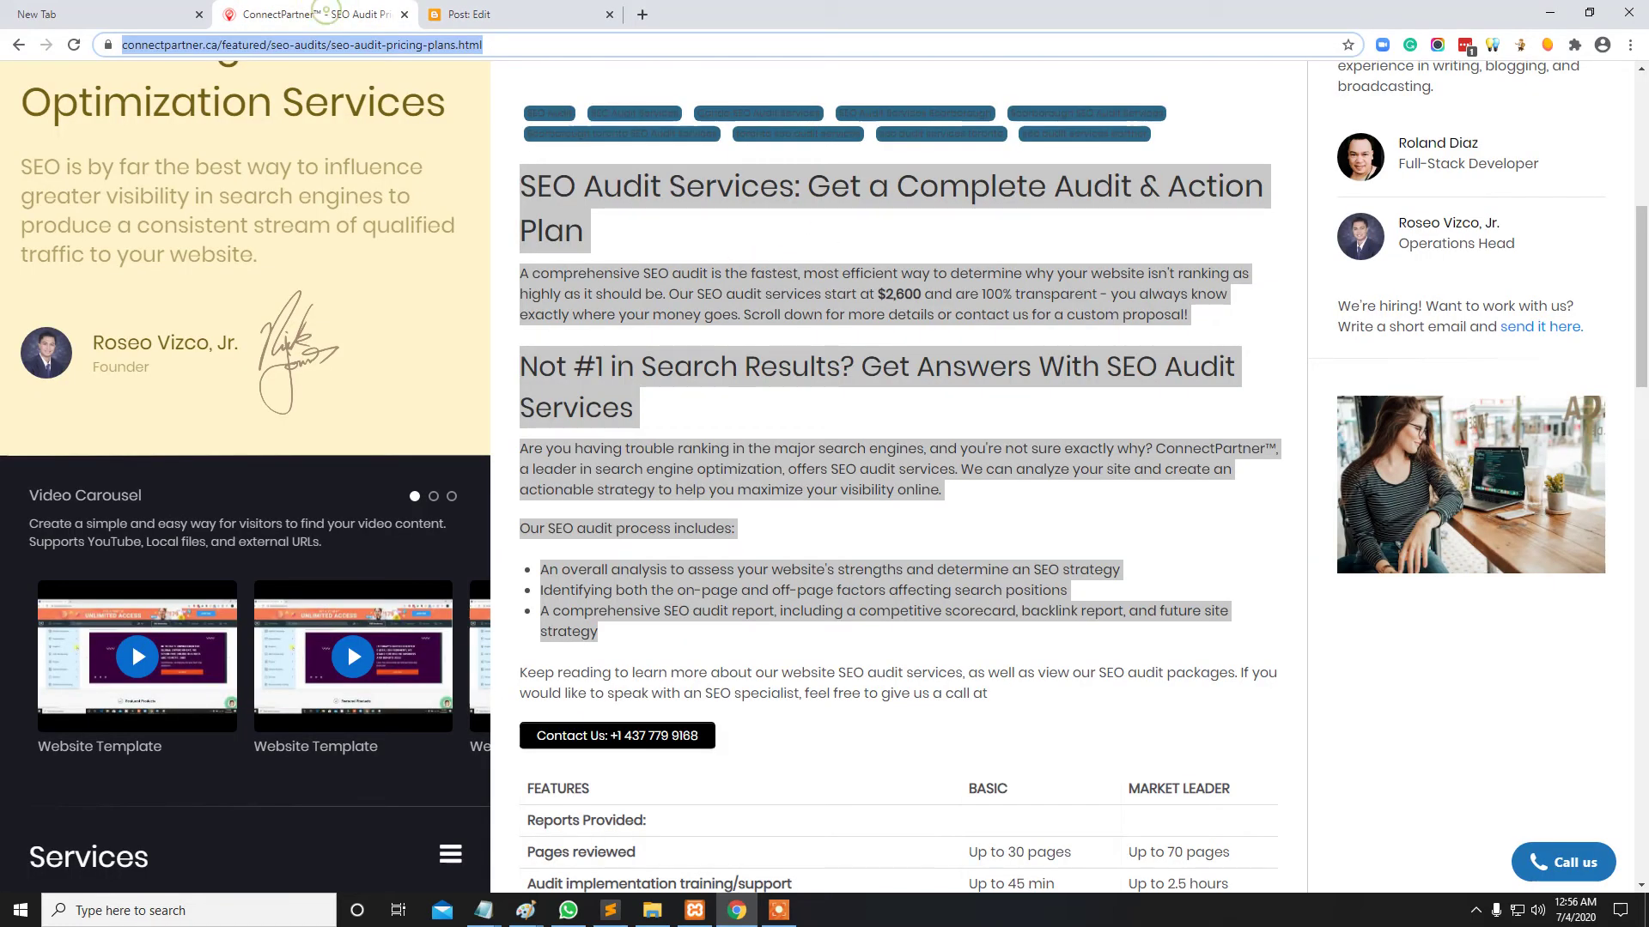
left_click(698, 259)
scroll(698, 263, "up", 7)
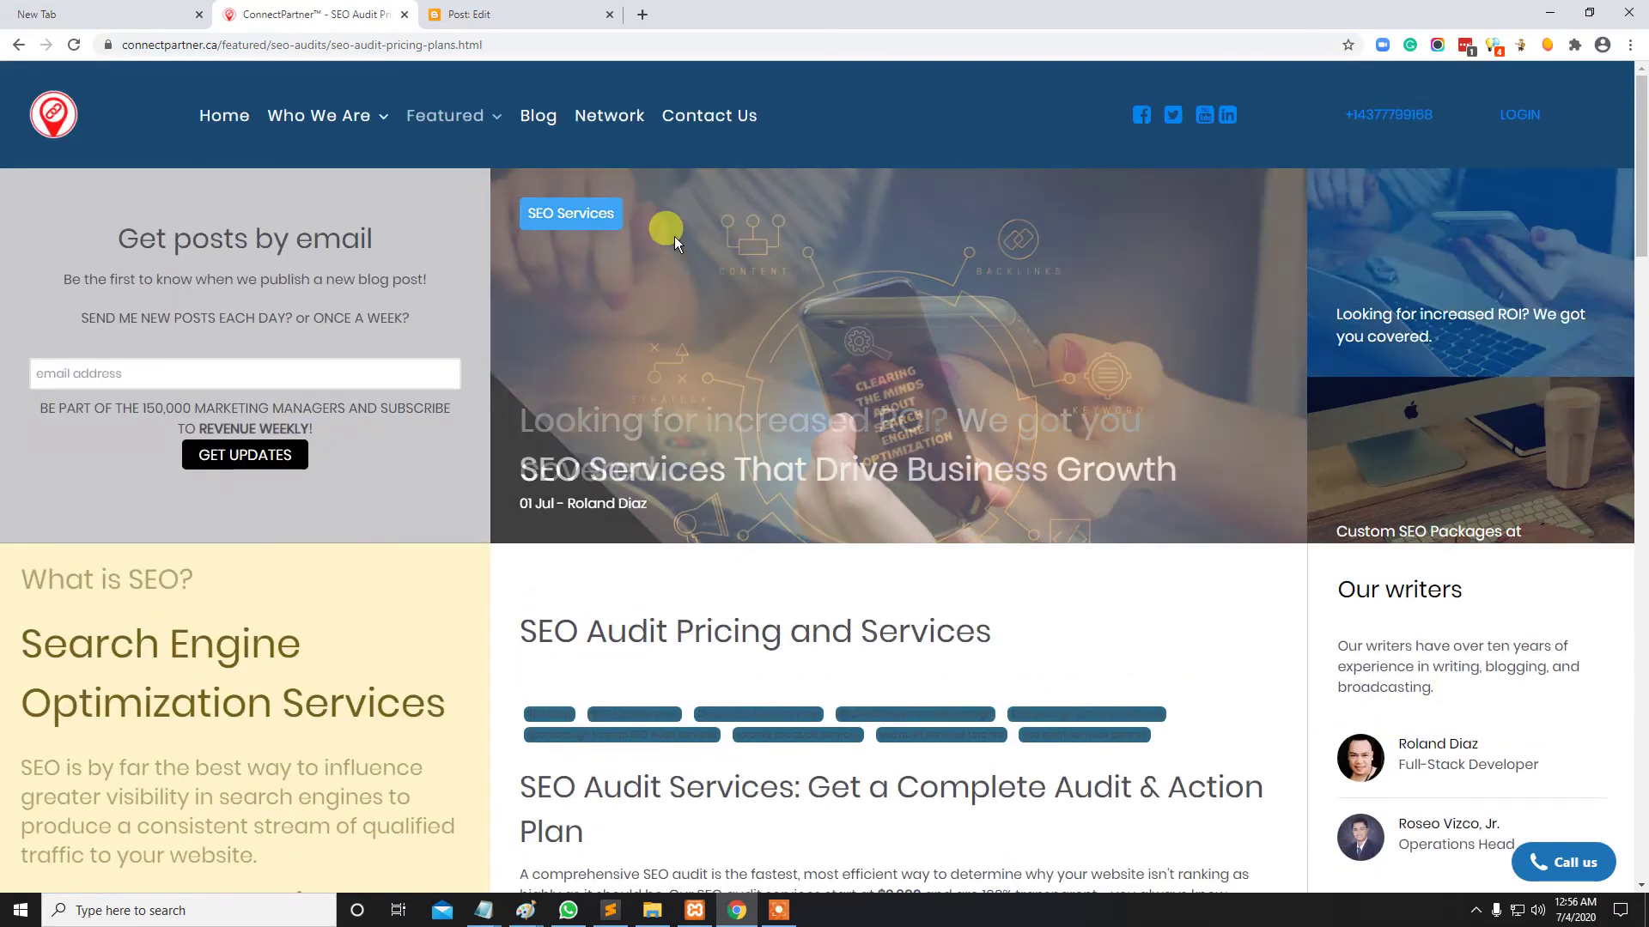
left_click(515, 14)
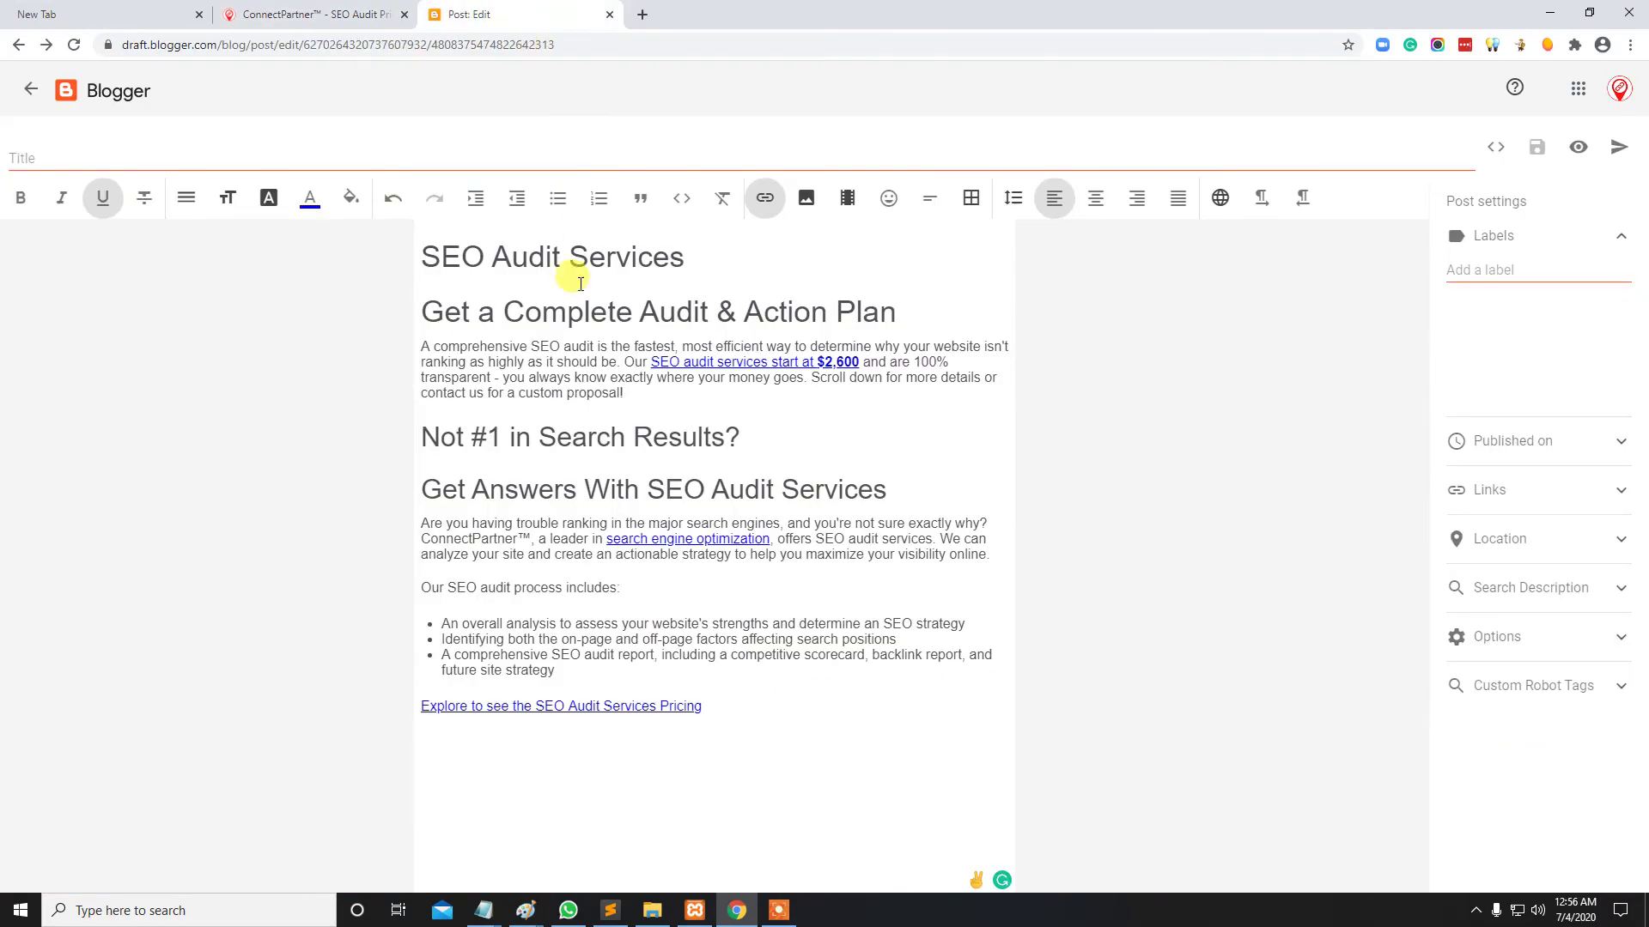
Insert the image rdd11.jpg from the digitalmarketing folder on a new line above the "SEO Audit Services" heading
left_click(438, 257)
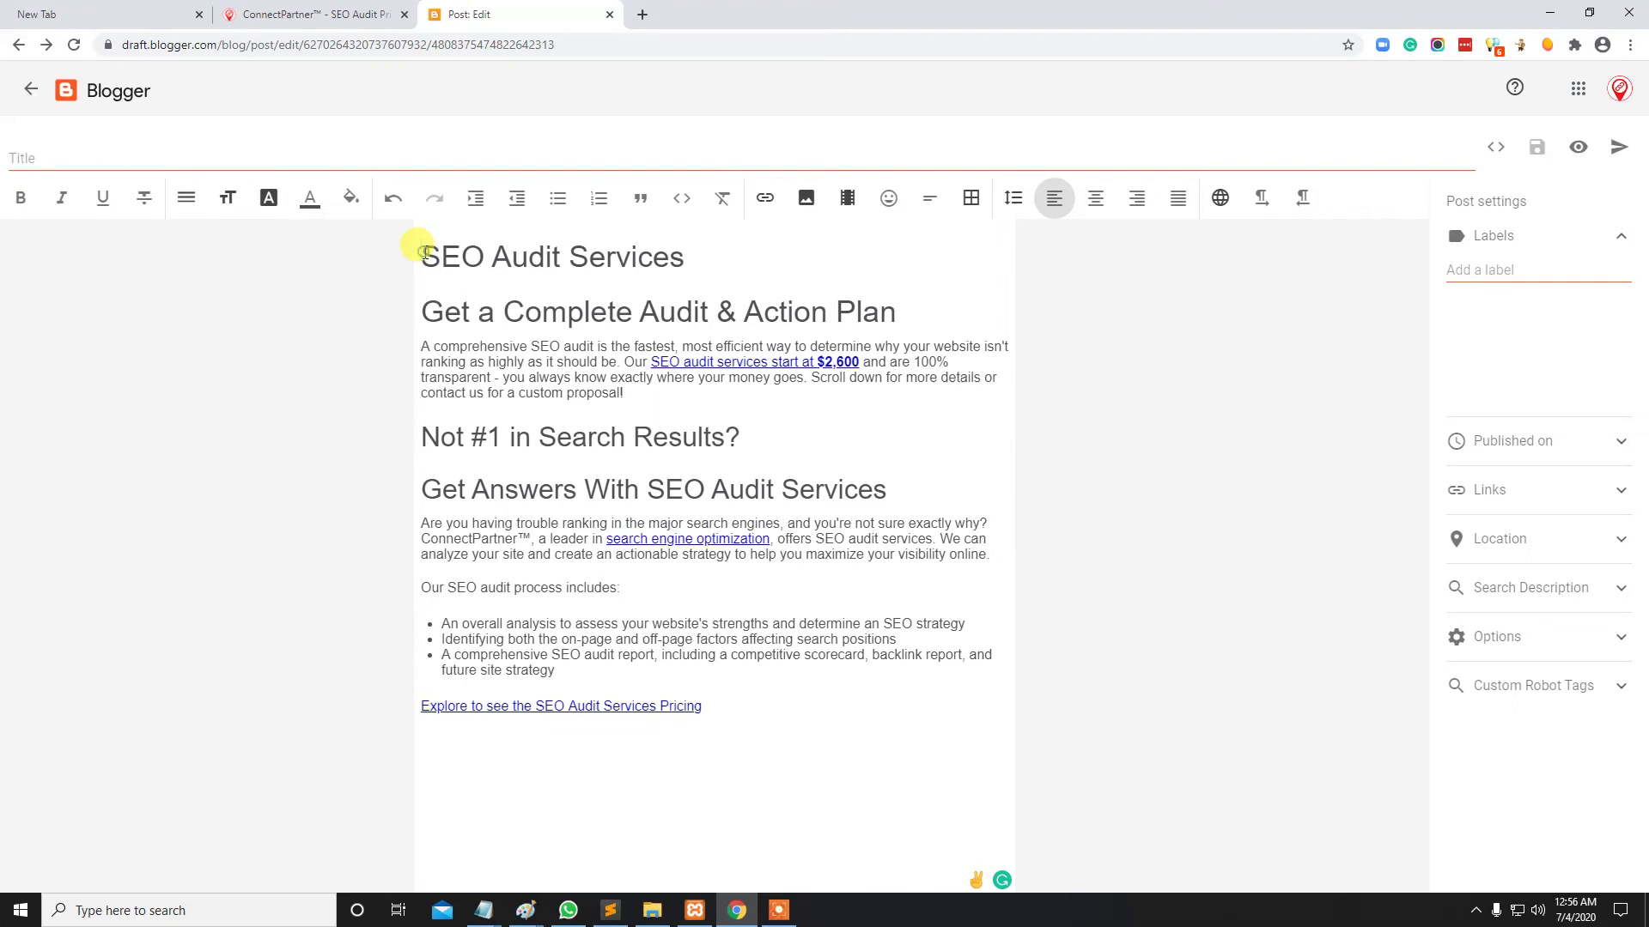
key("Return")
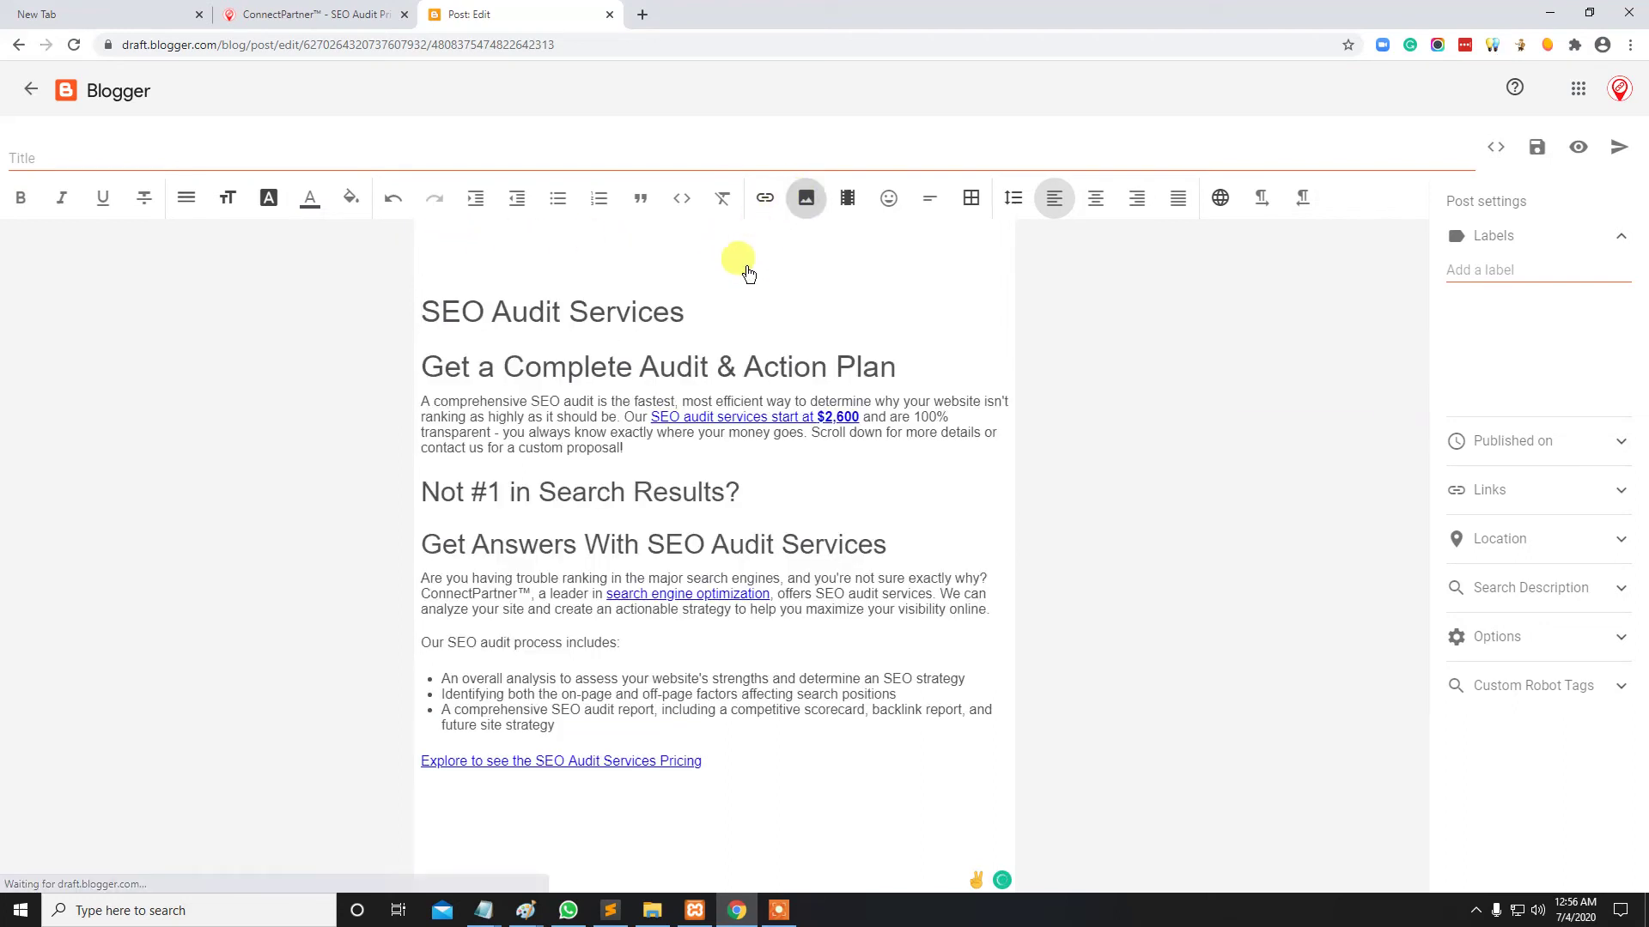
left_click(805, 199)
left_click(855, 260)
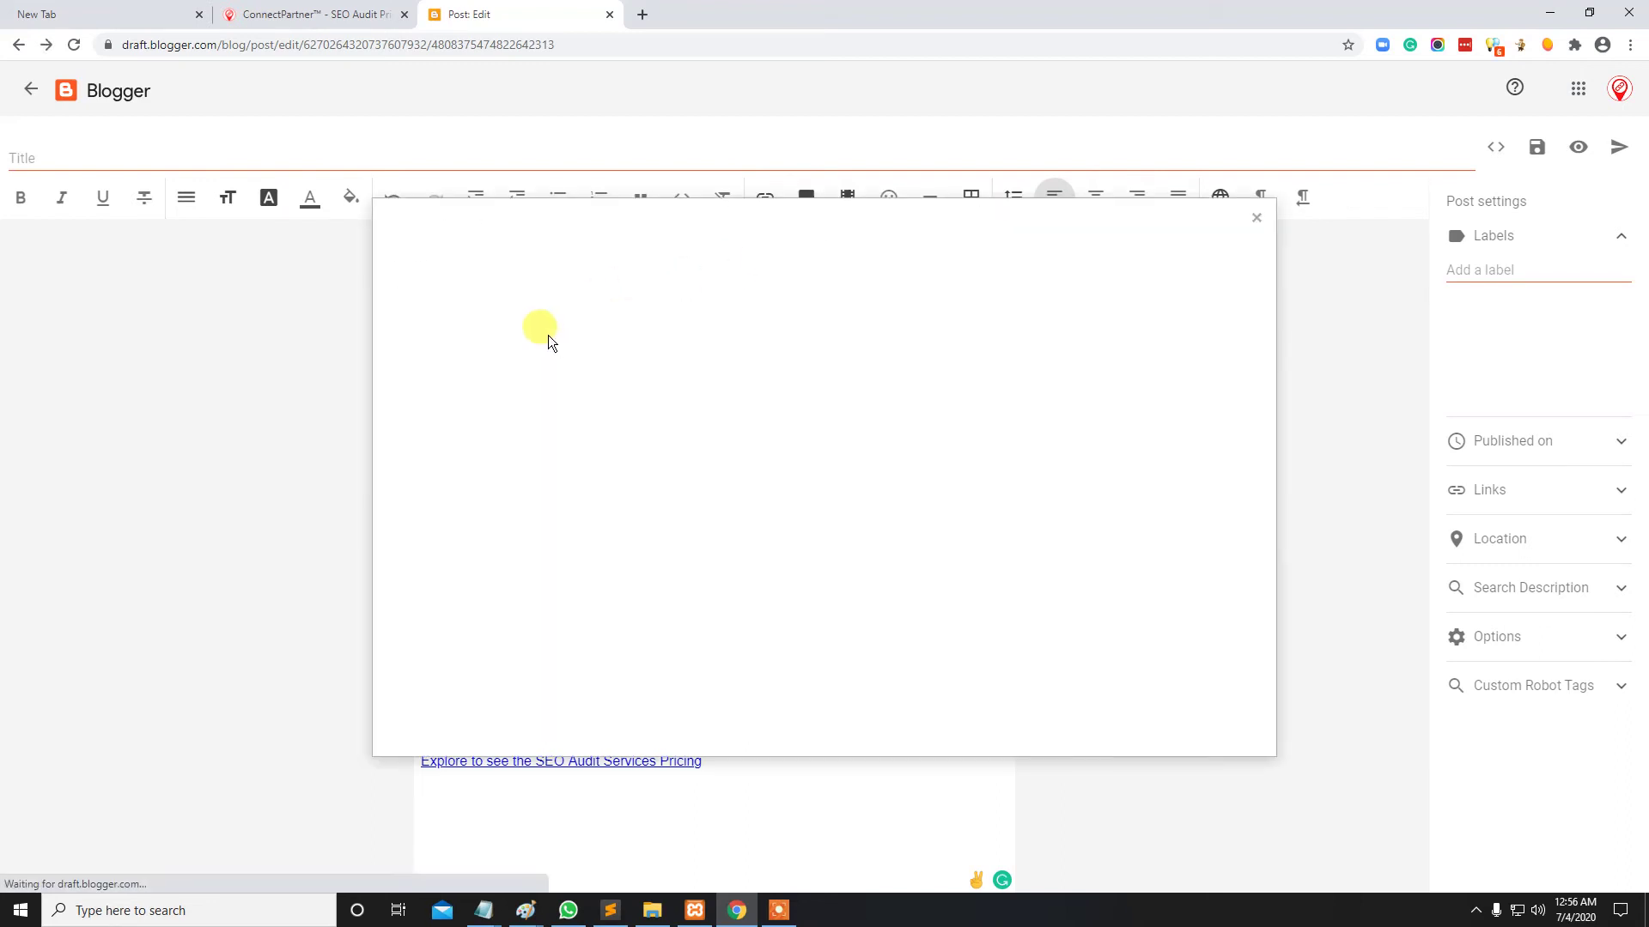
left_click(445, 322)
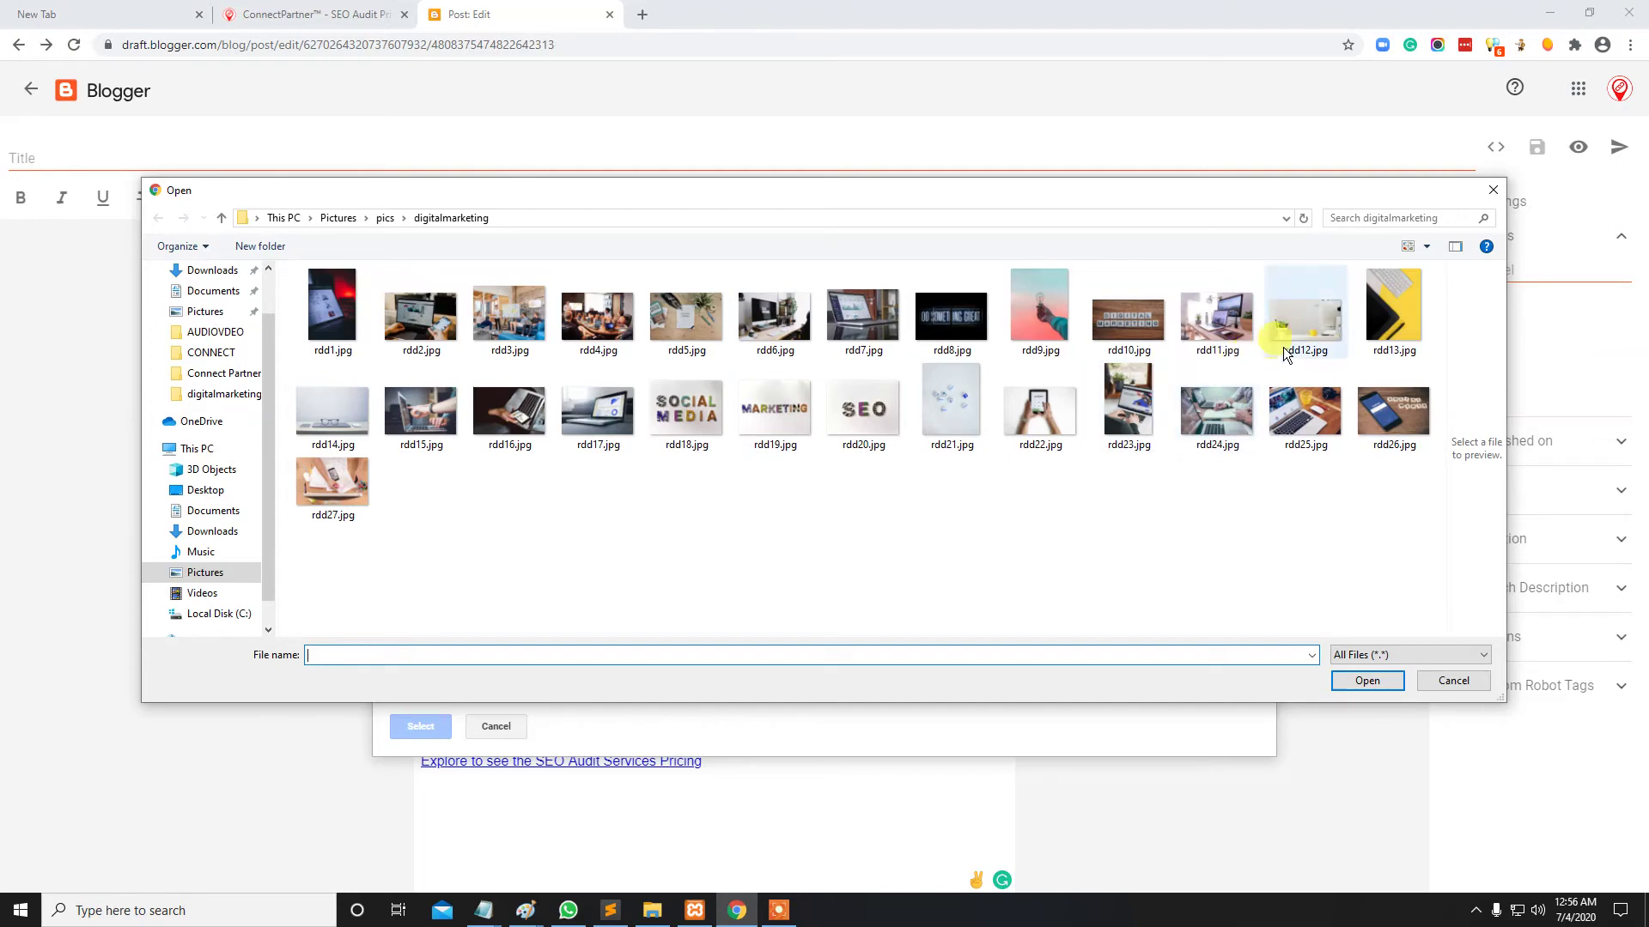
left_click(1217, 327)
left_click(1361, 683)
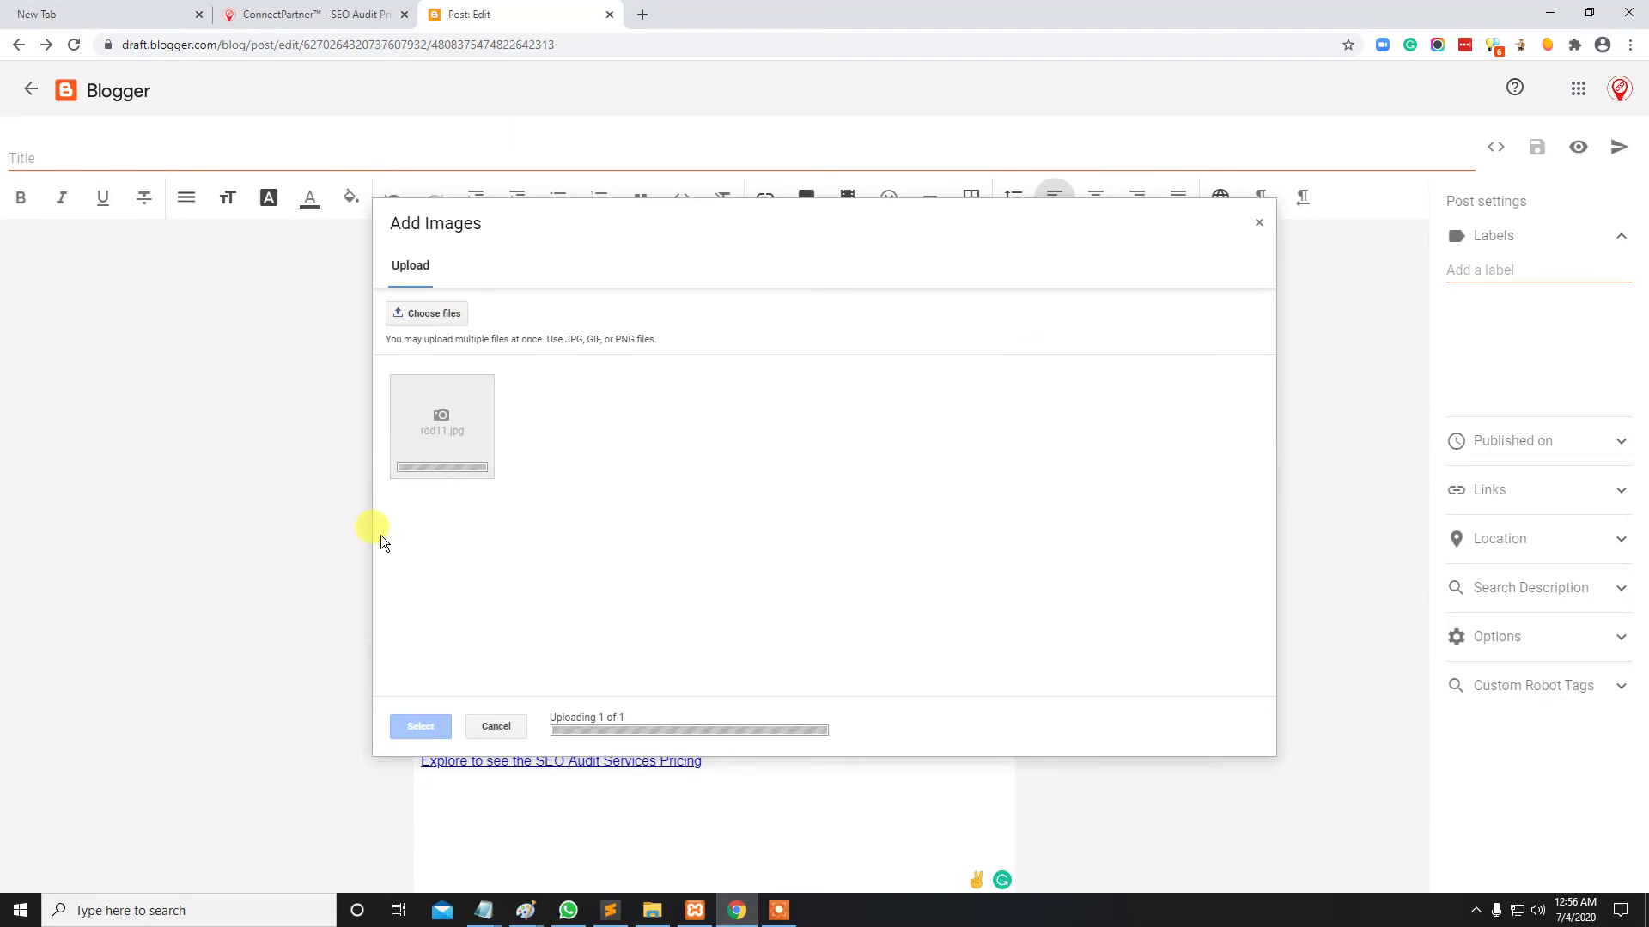
left_click(450, 454)
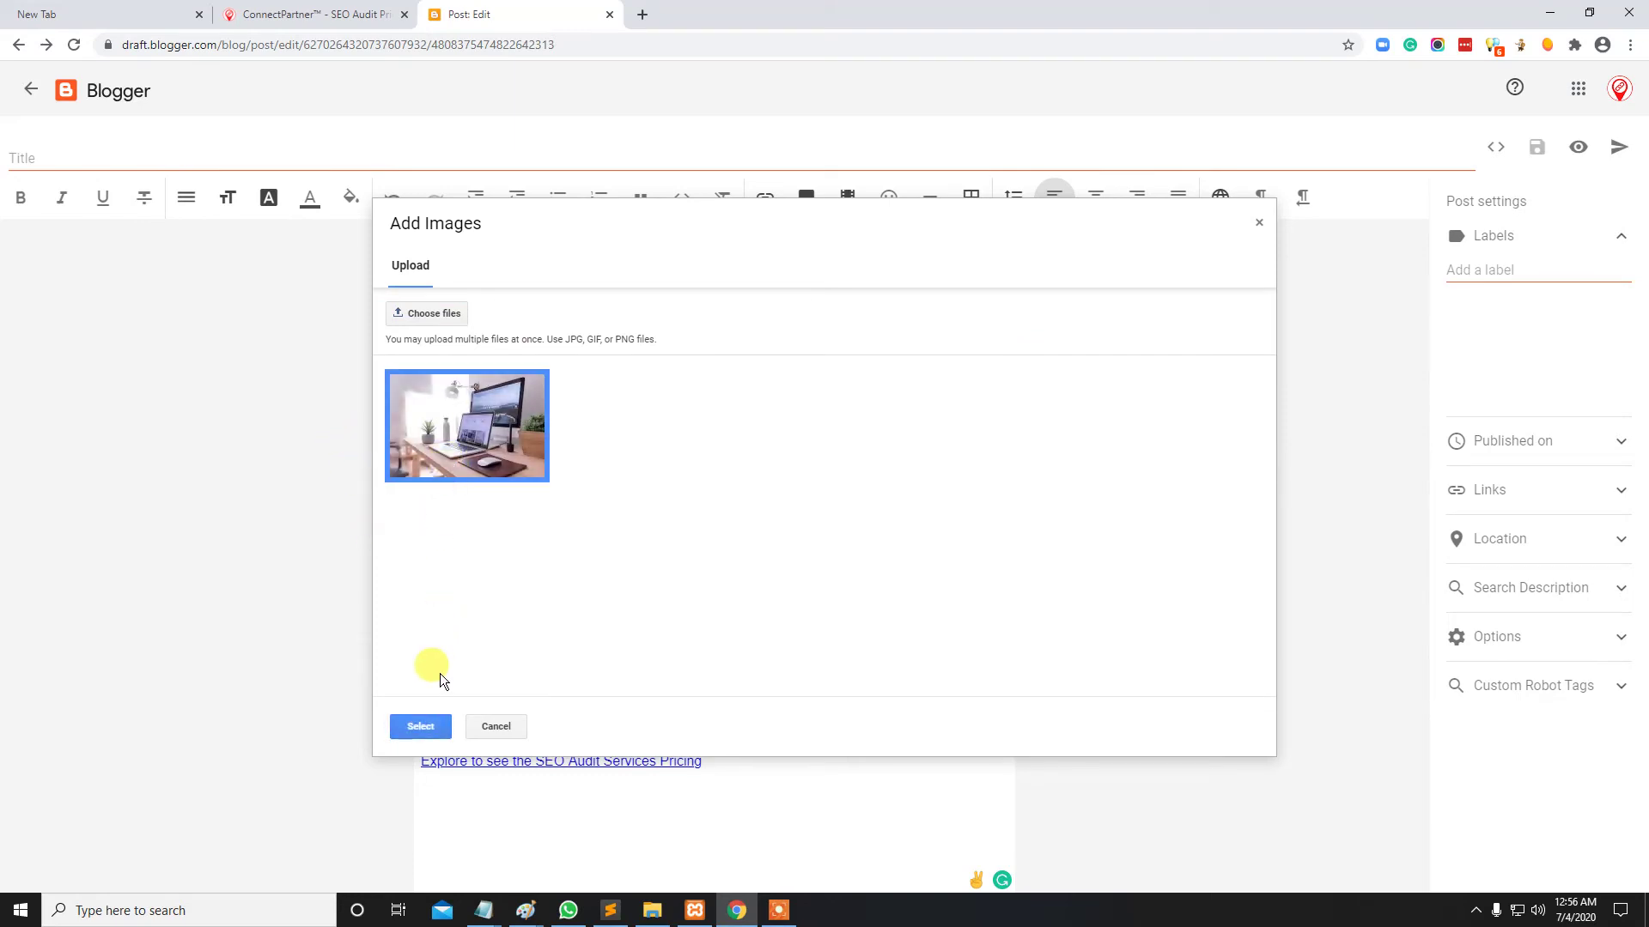
left_click(423, 728)
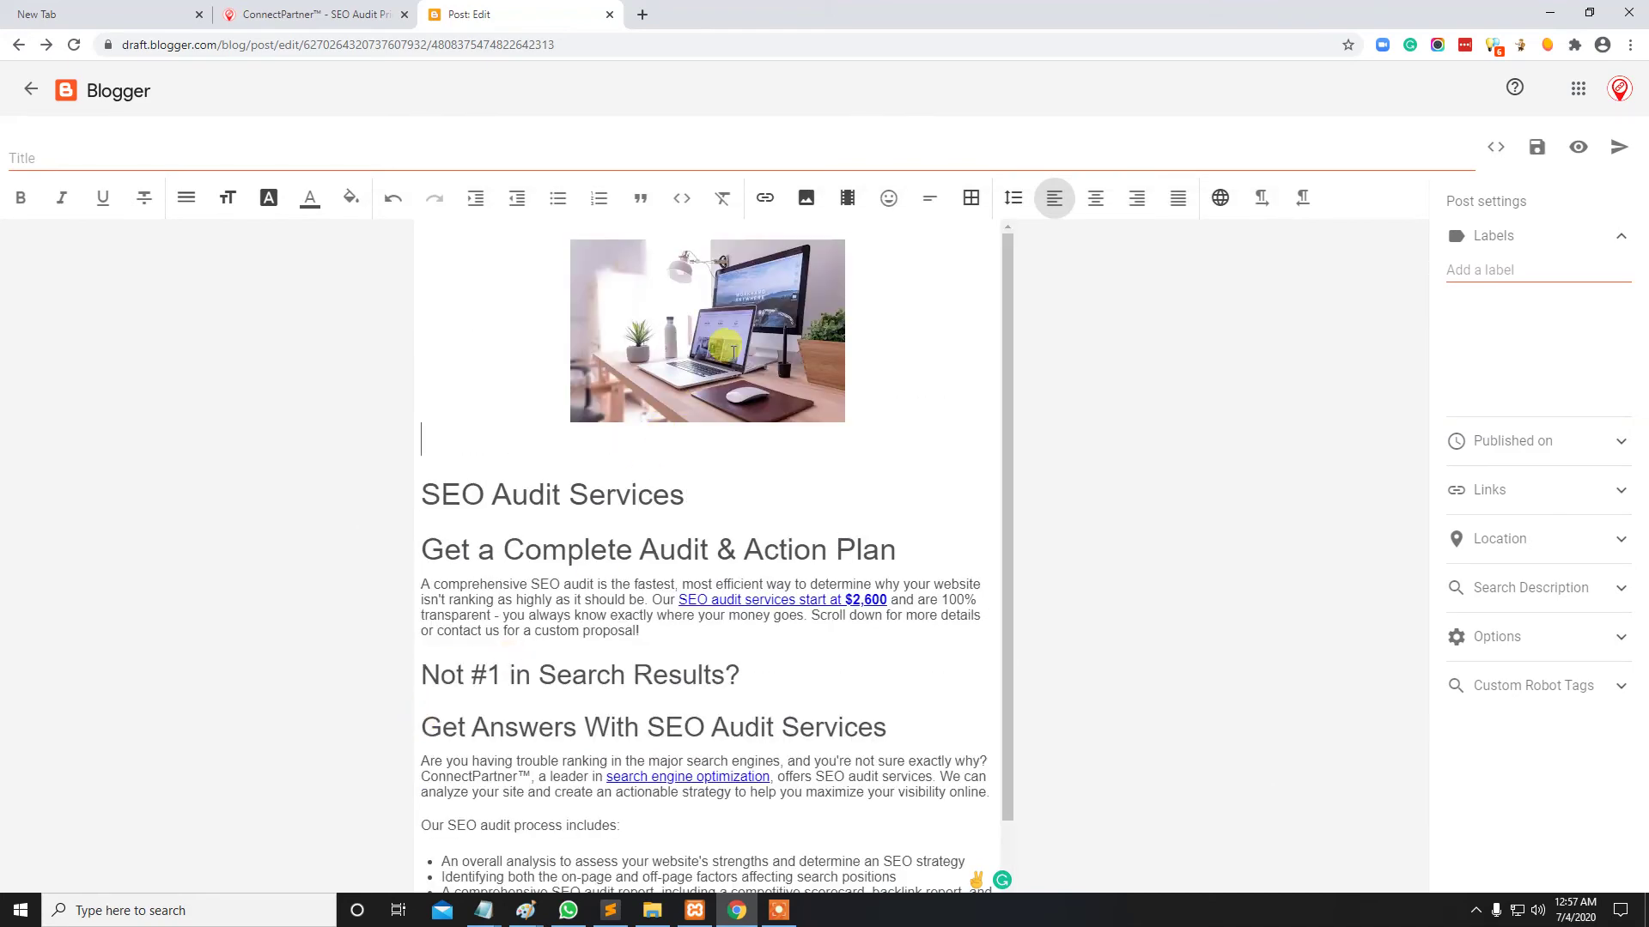
Enlarge the inserted image to nearly the full width of the post body and remove the blank line beneath it
left_click(725, 349)
left_click(716, 452)
left_click(716, 451)
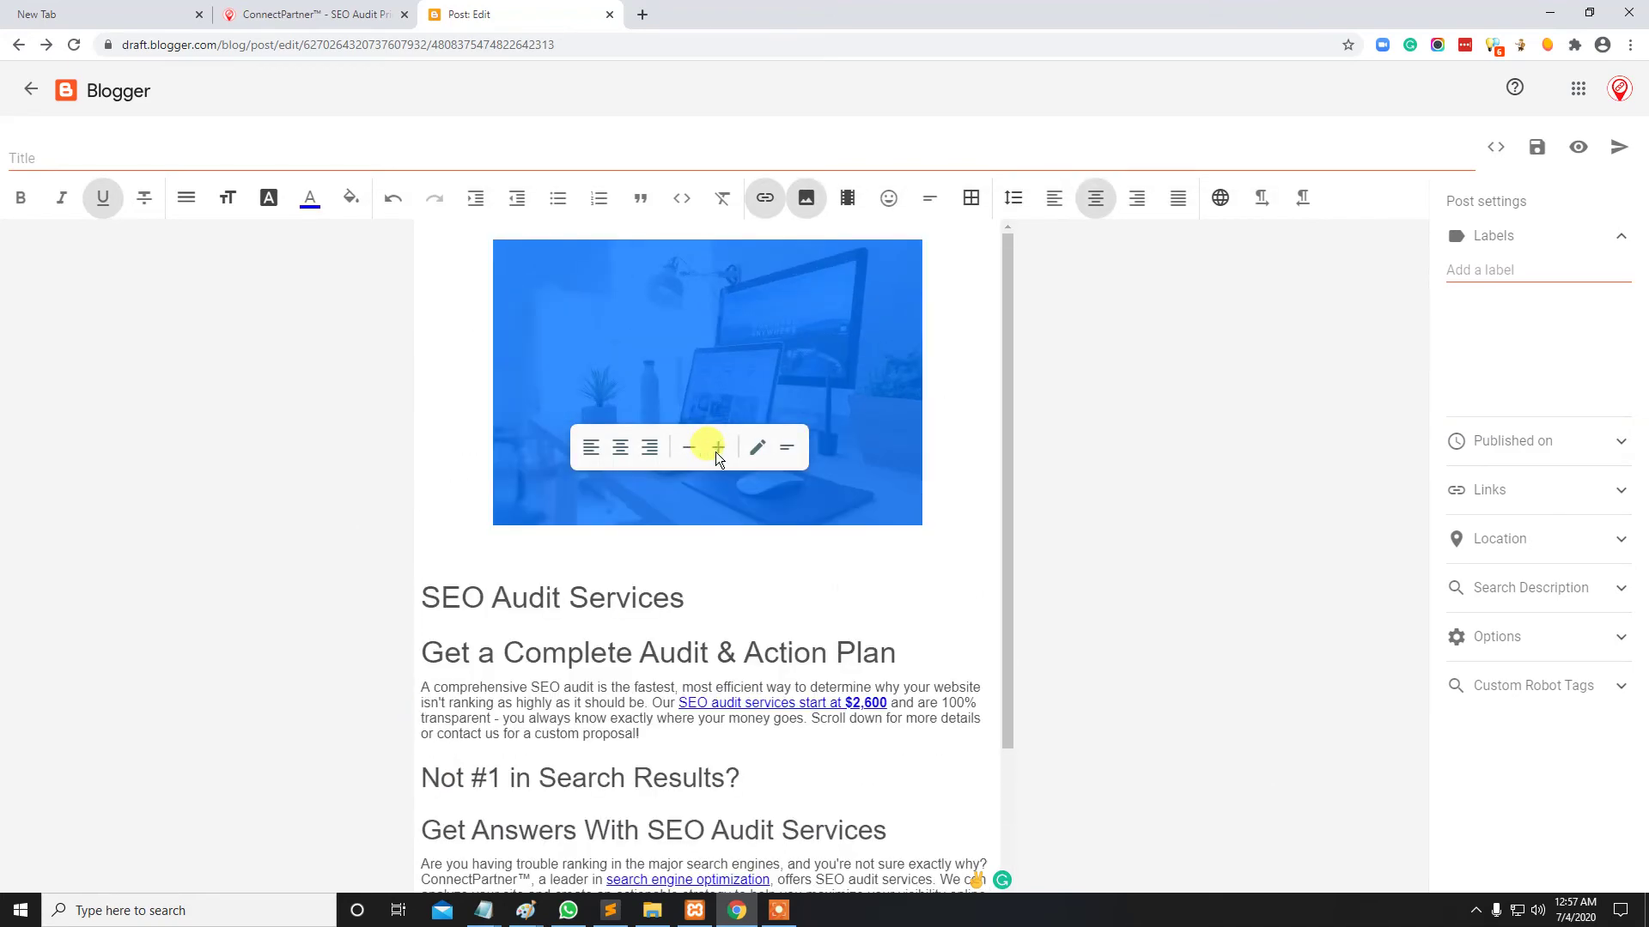
left_click(716, 452)
left_click(614, 617)
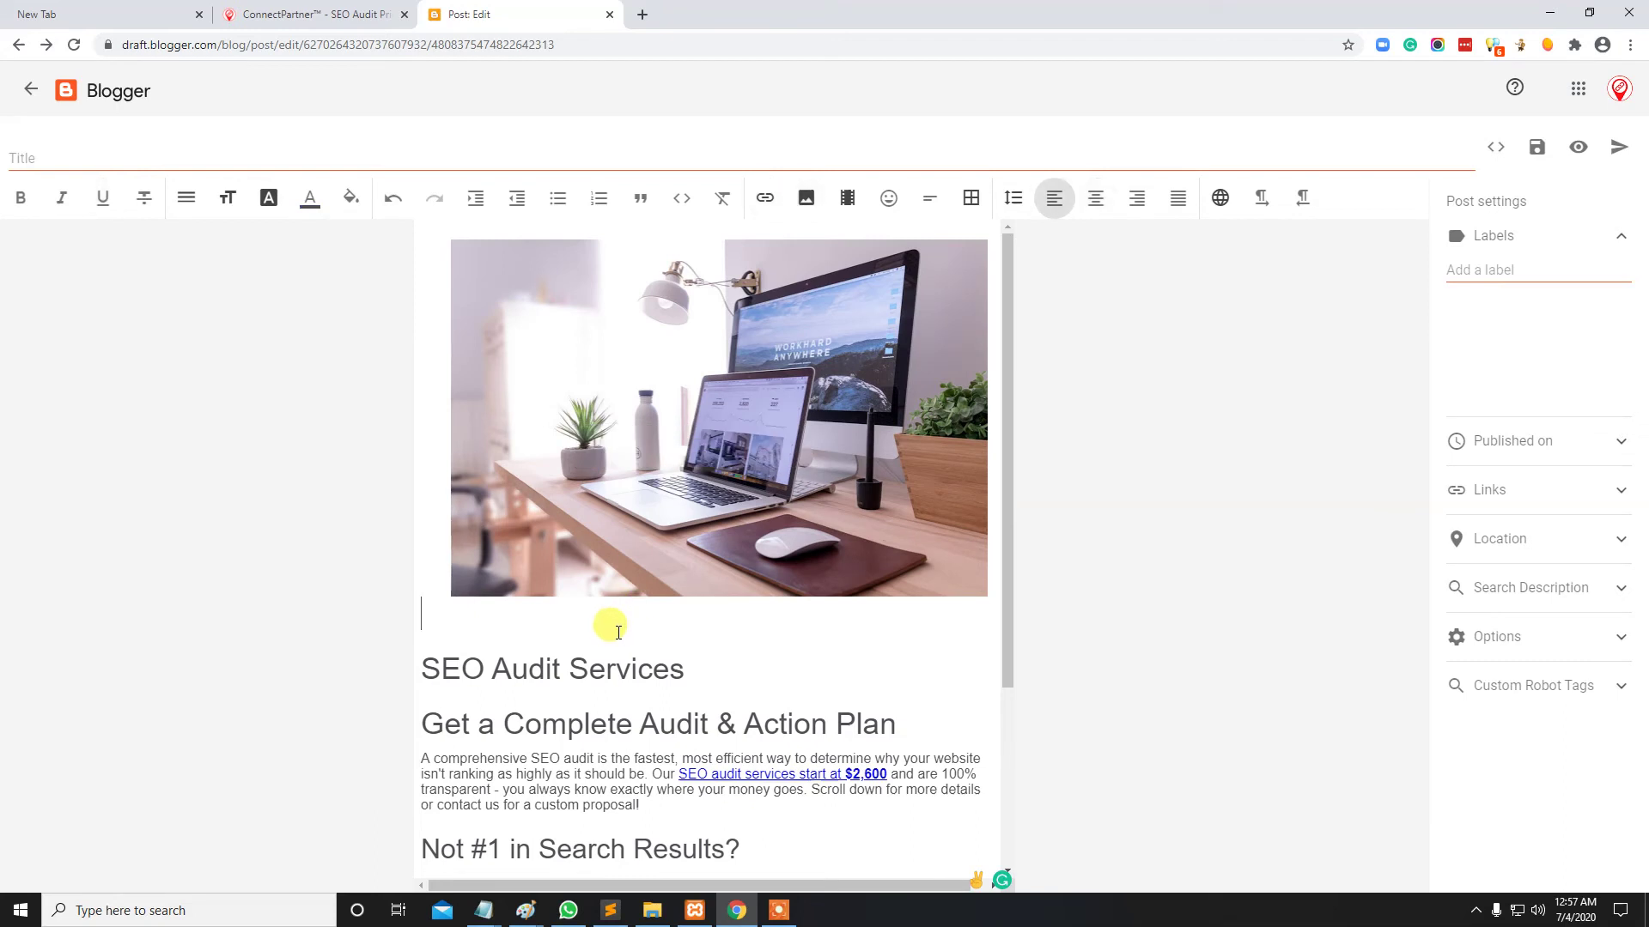
key("BackSpace")
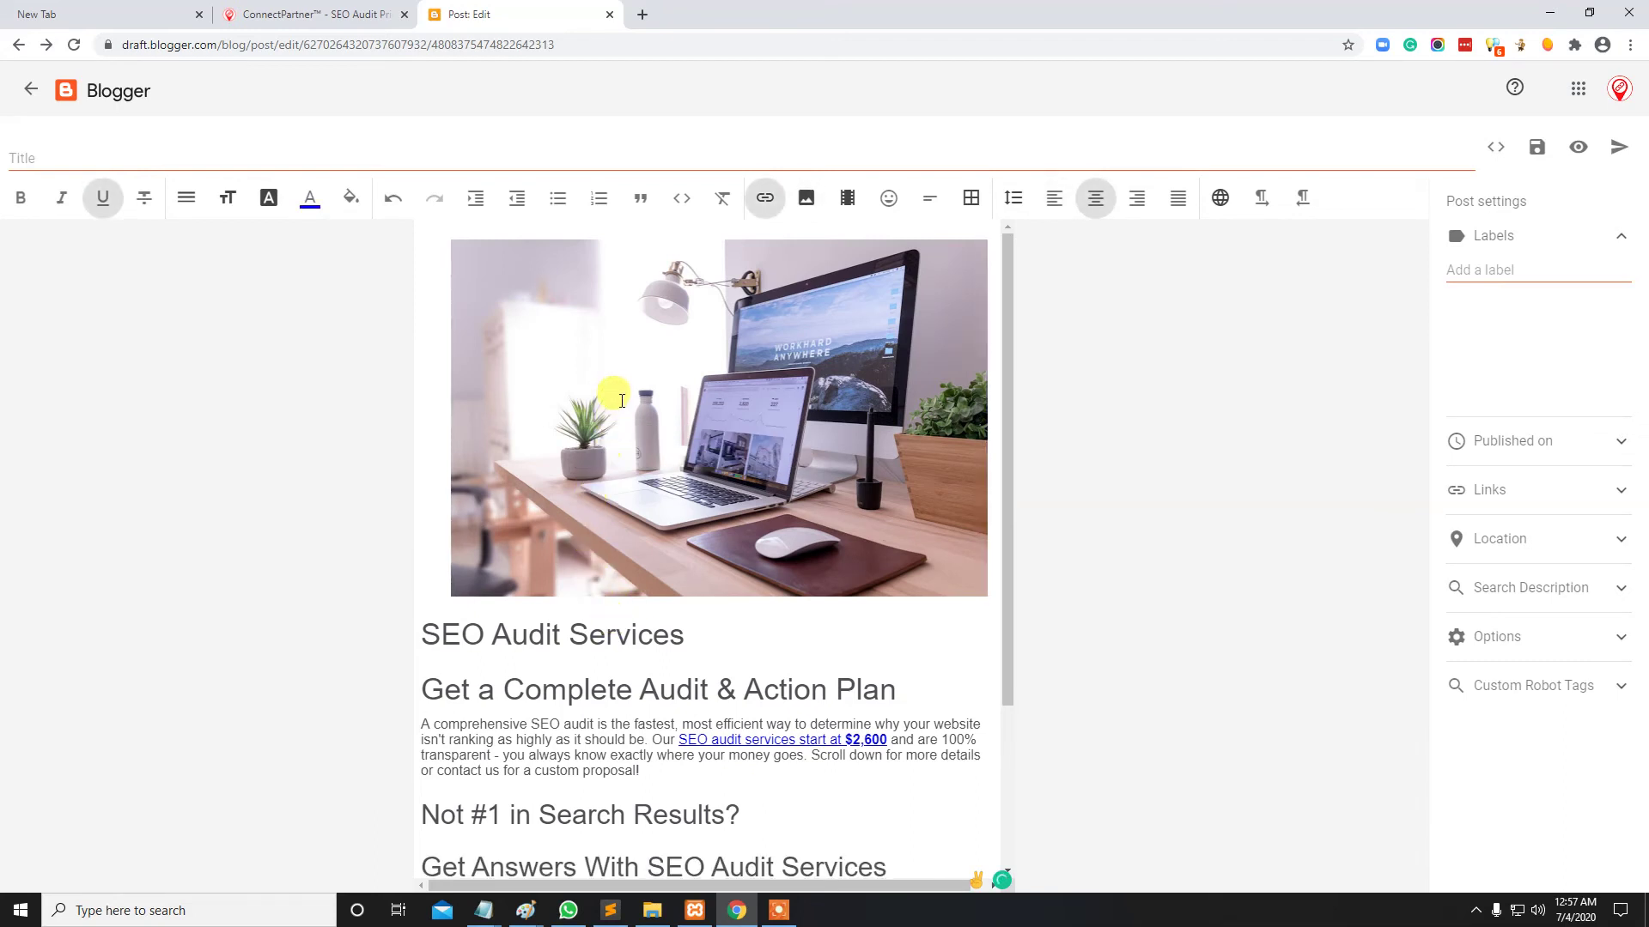
left_click(621, 396)
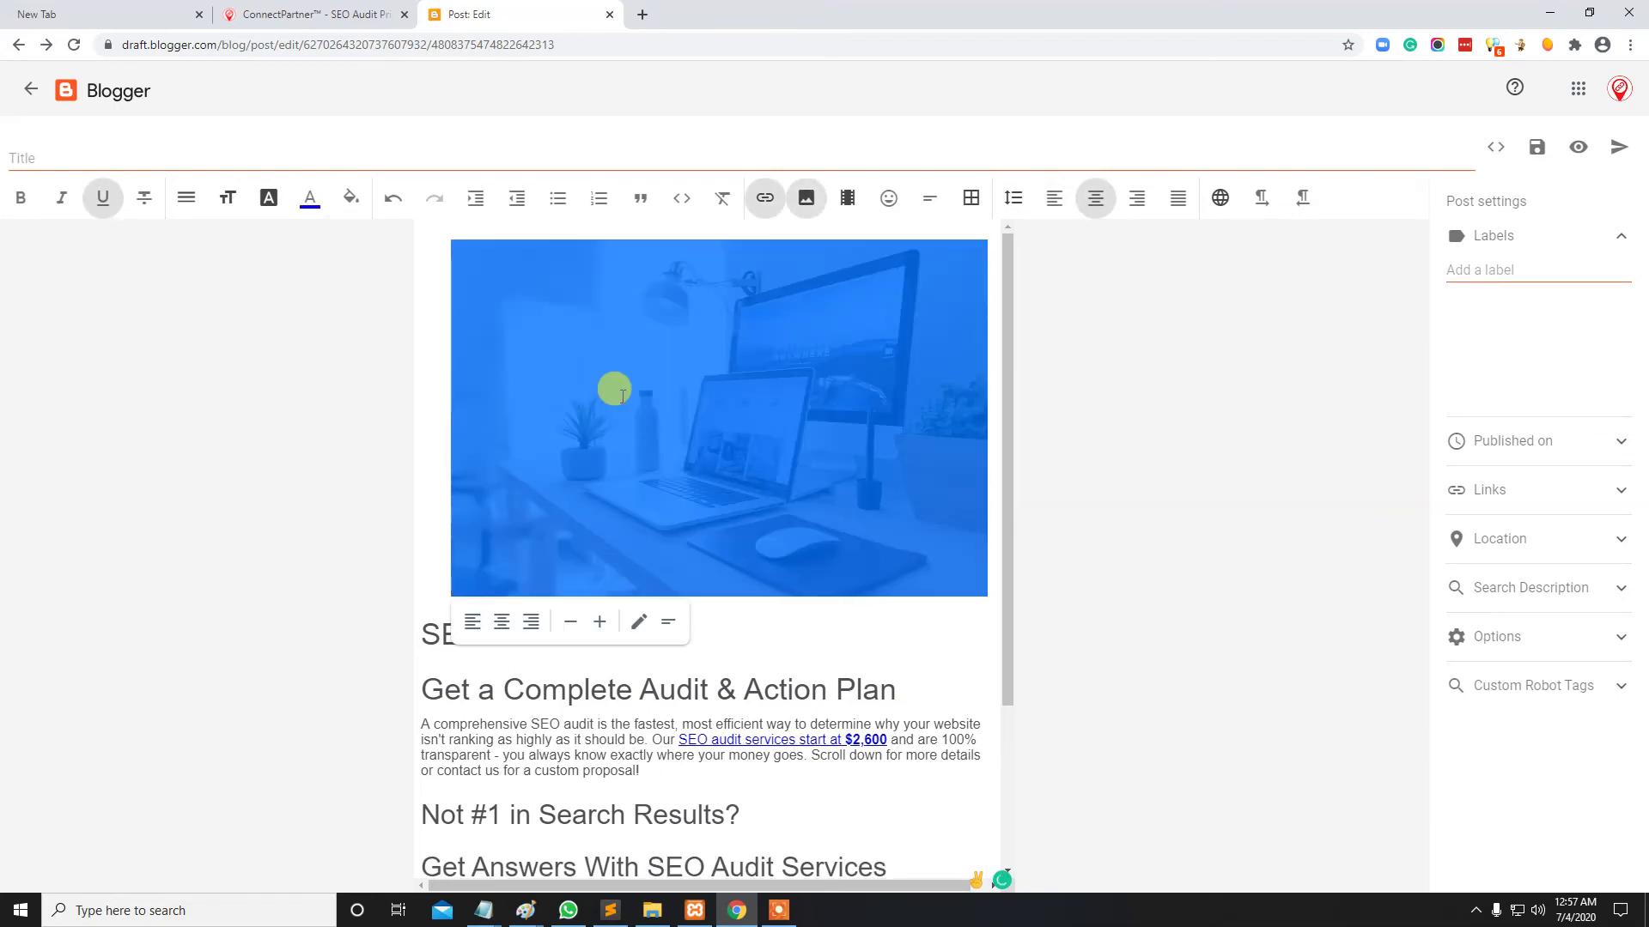
left_click(564, 685)
Append "Pricing" to the "SEO Audit Services" heading below the image
scroll(558, 662, "down", 3)
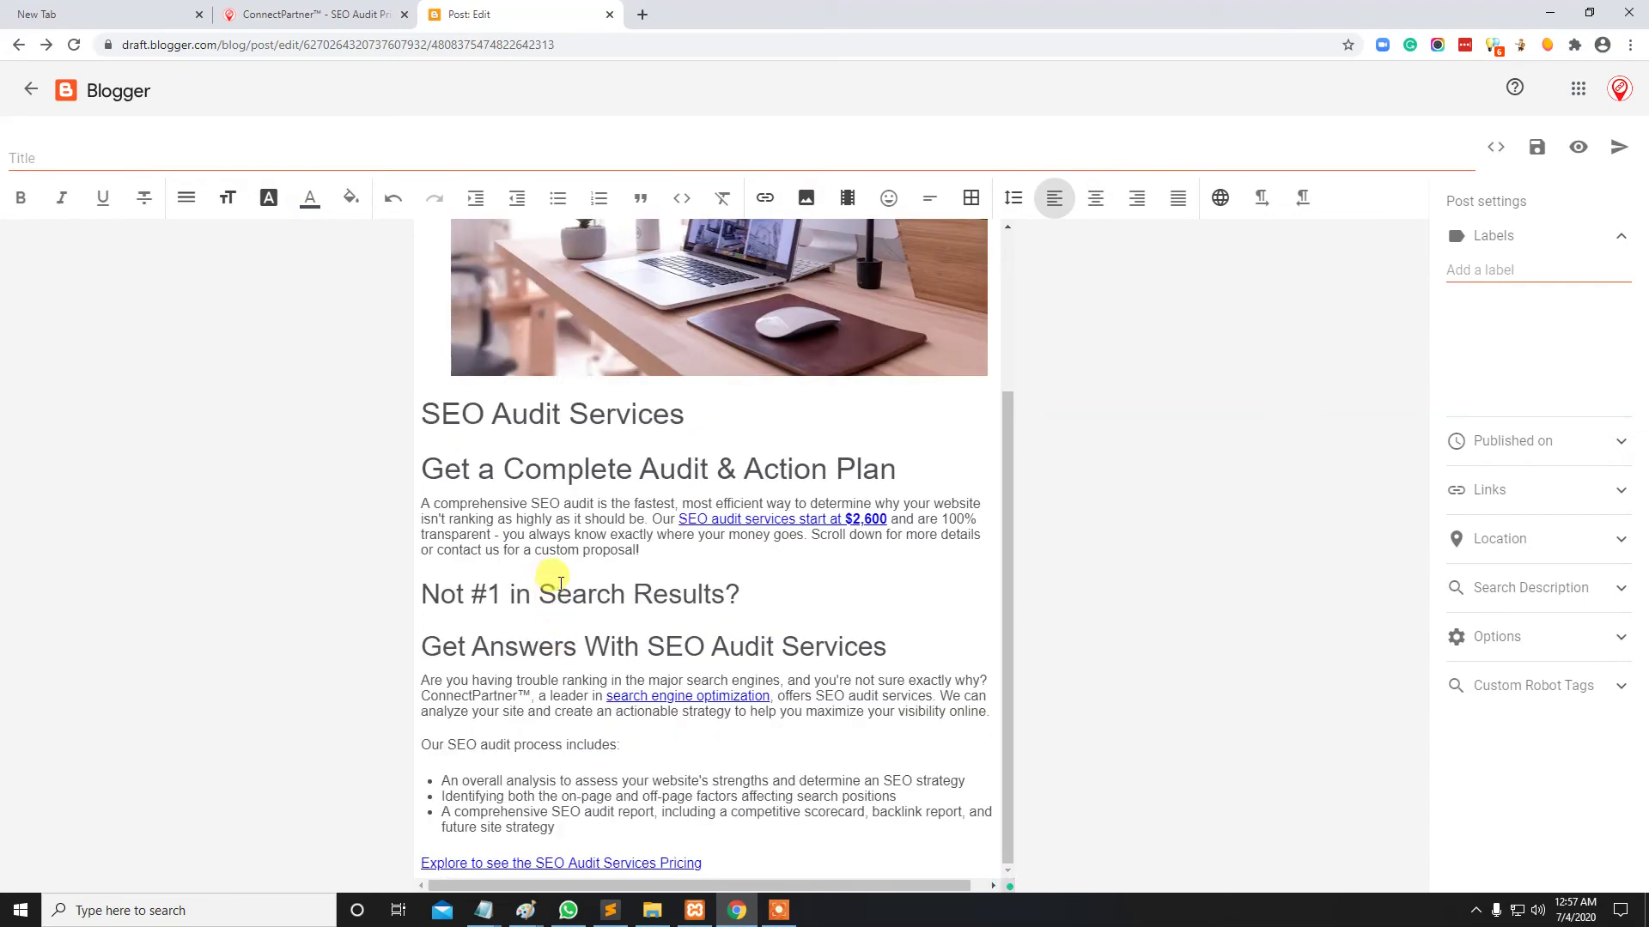
left_click(727, 522)
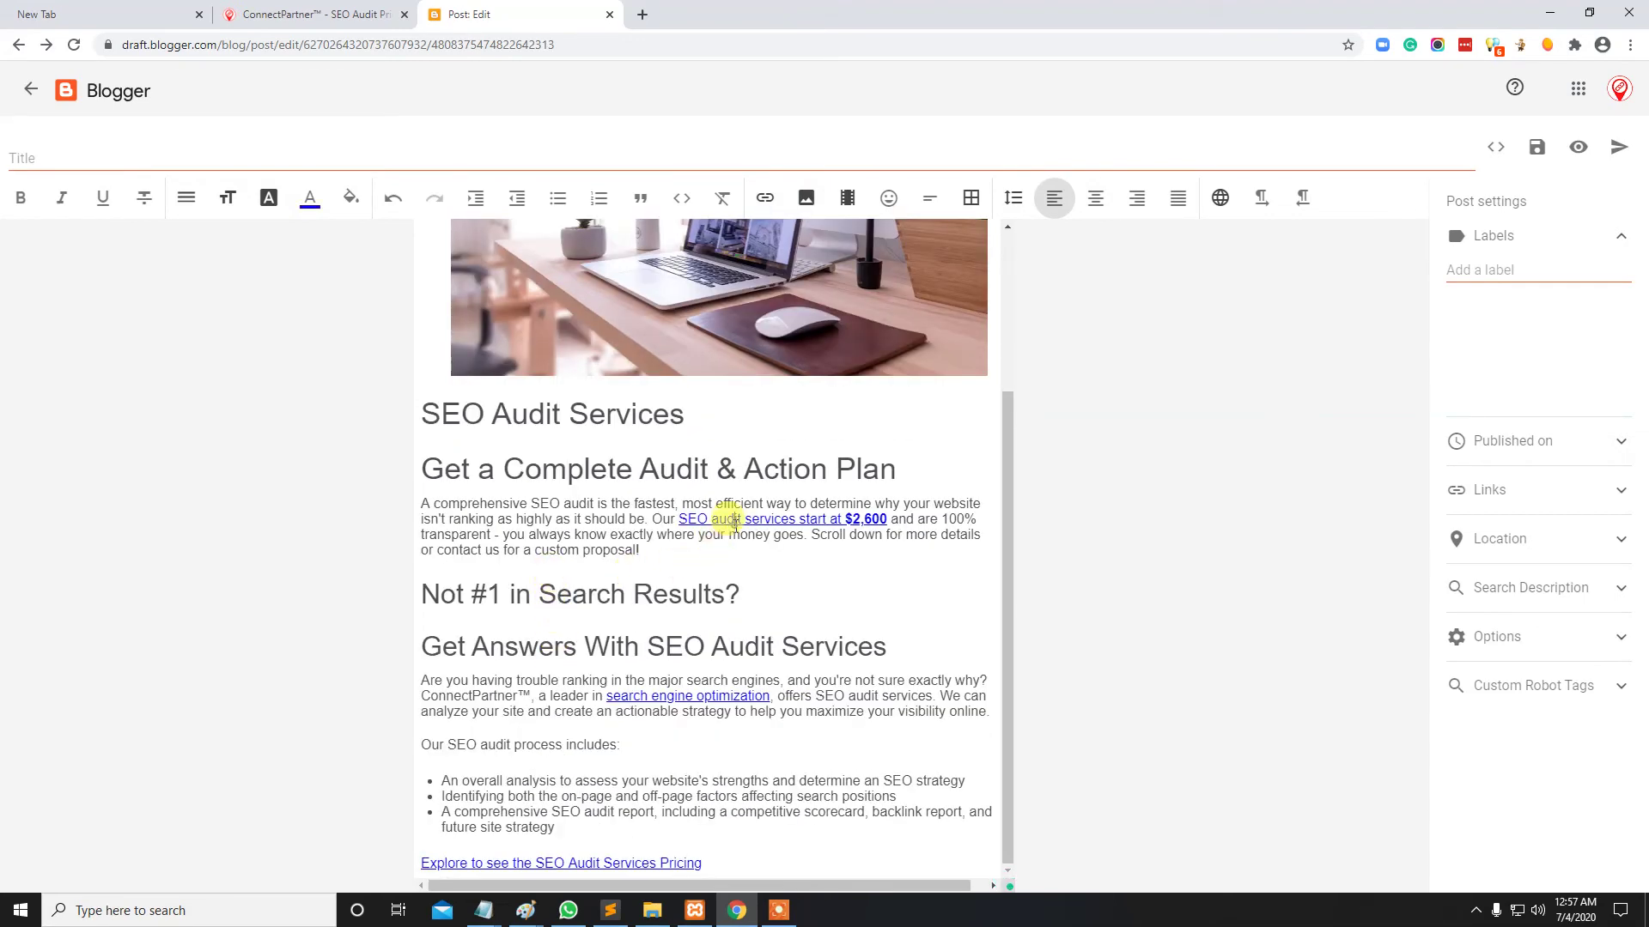
left_click(675, 690)
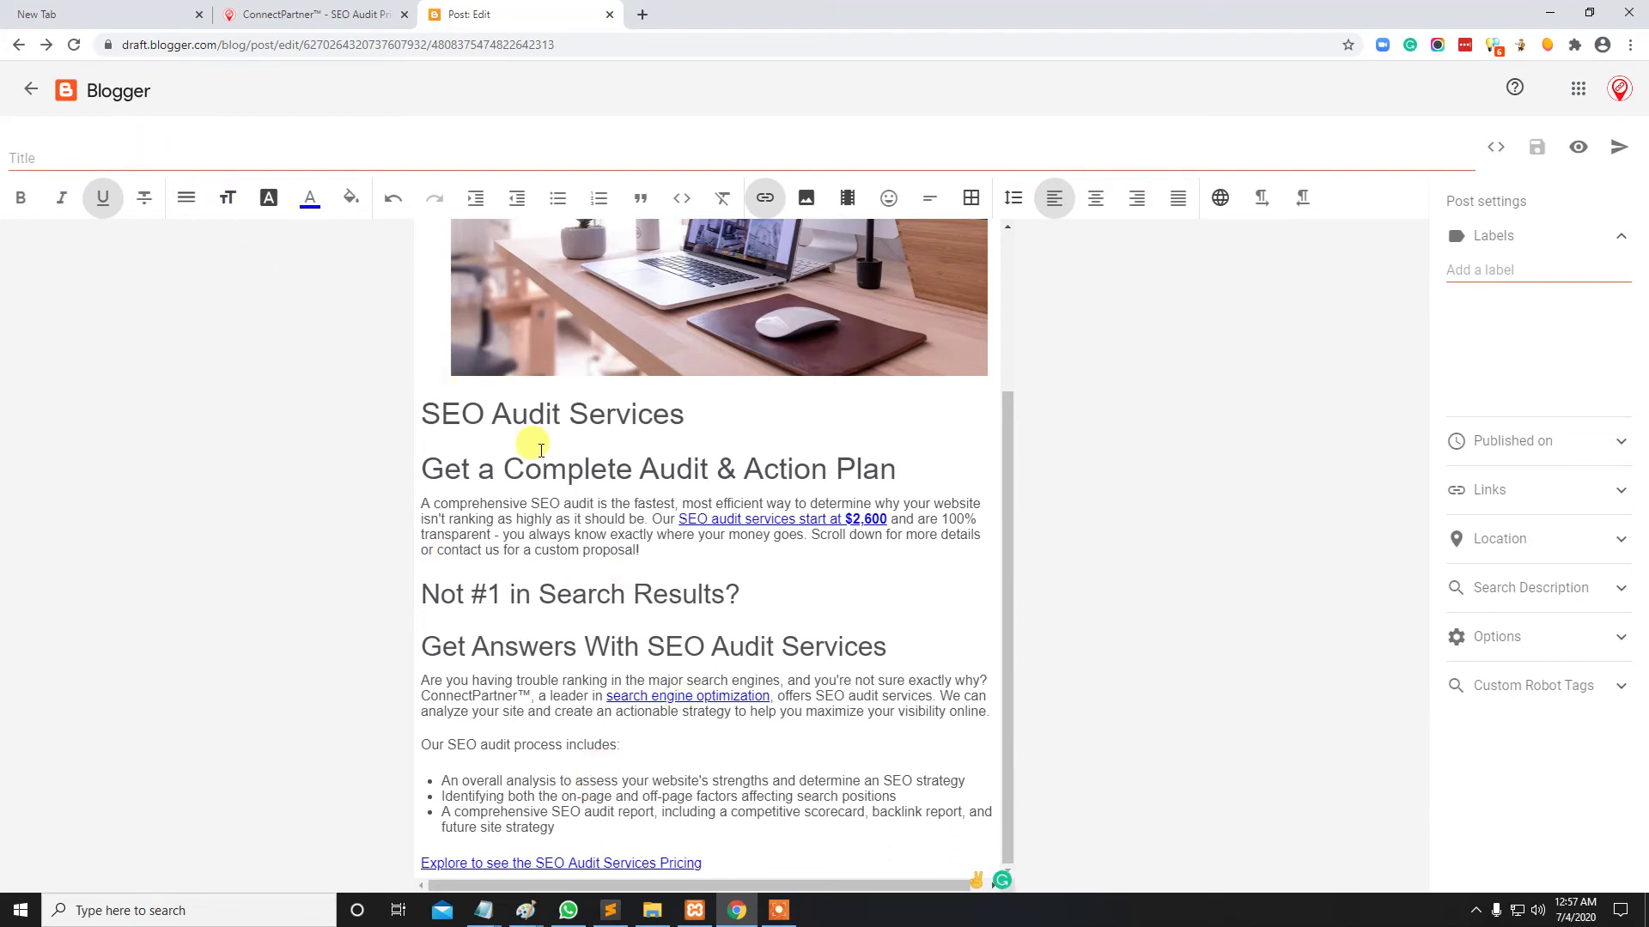
left_click(700, 426)
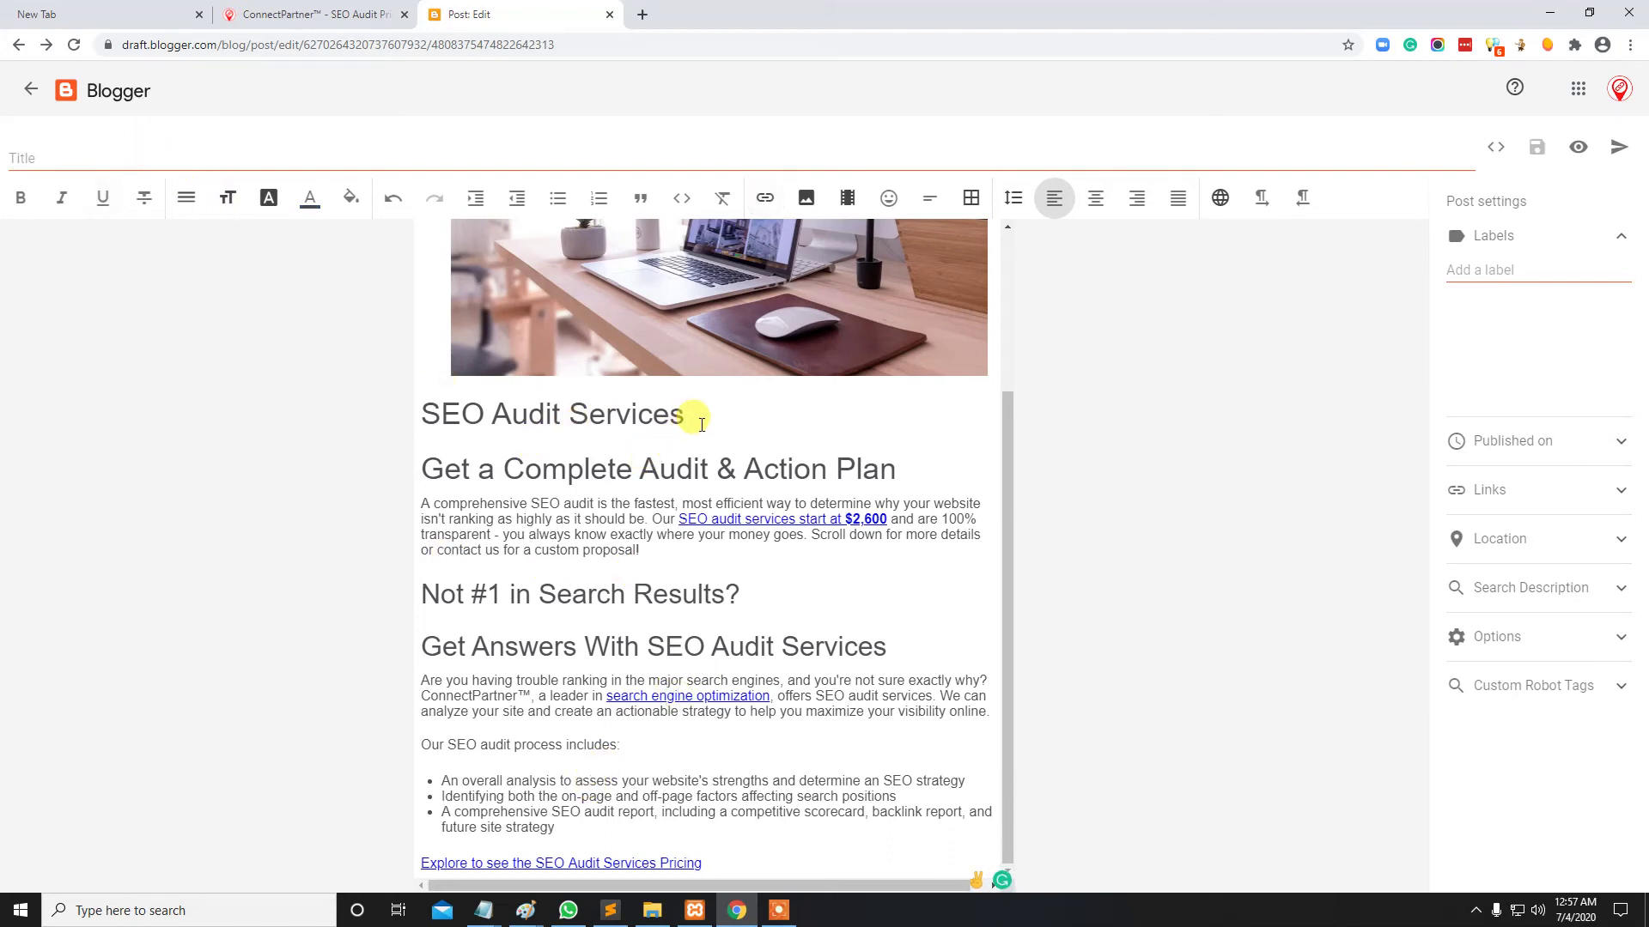
left_click_drag(700, 418, 420, 412)
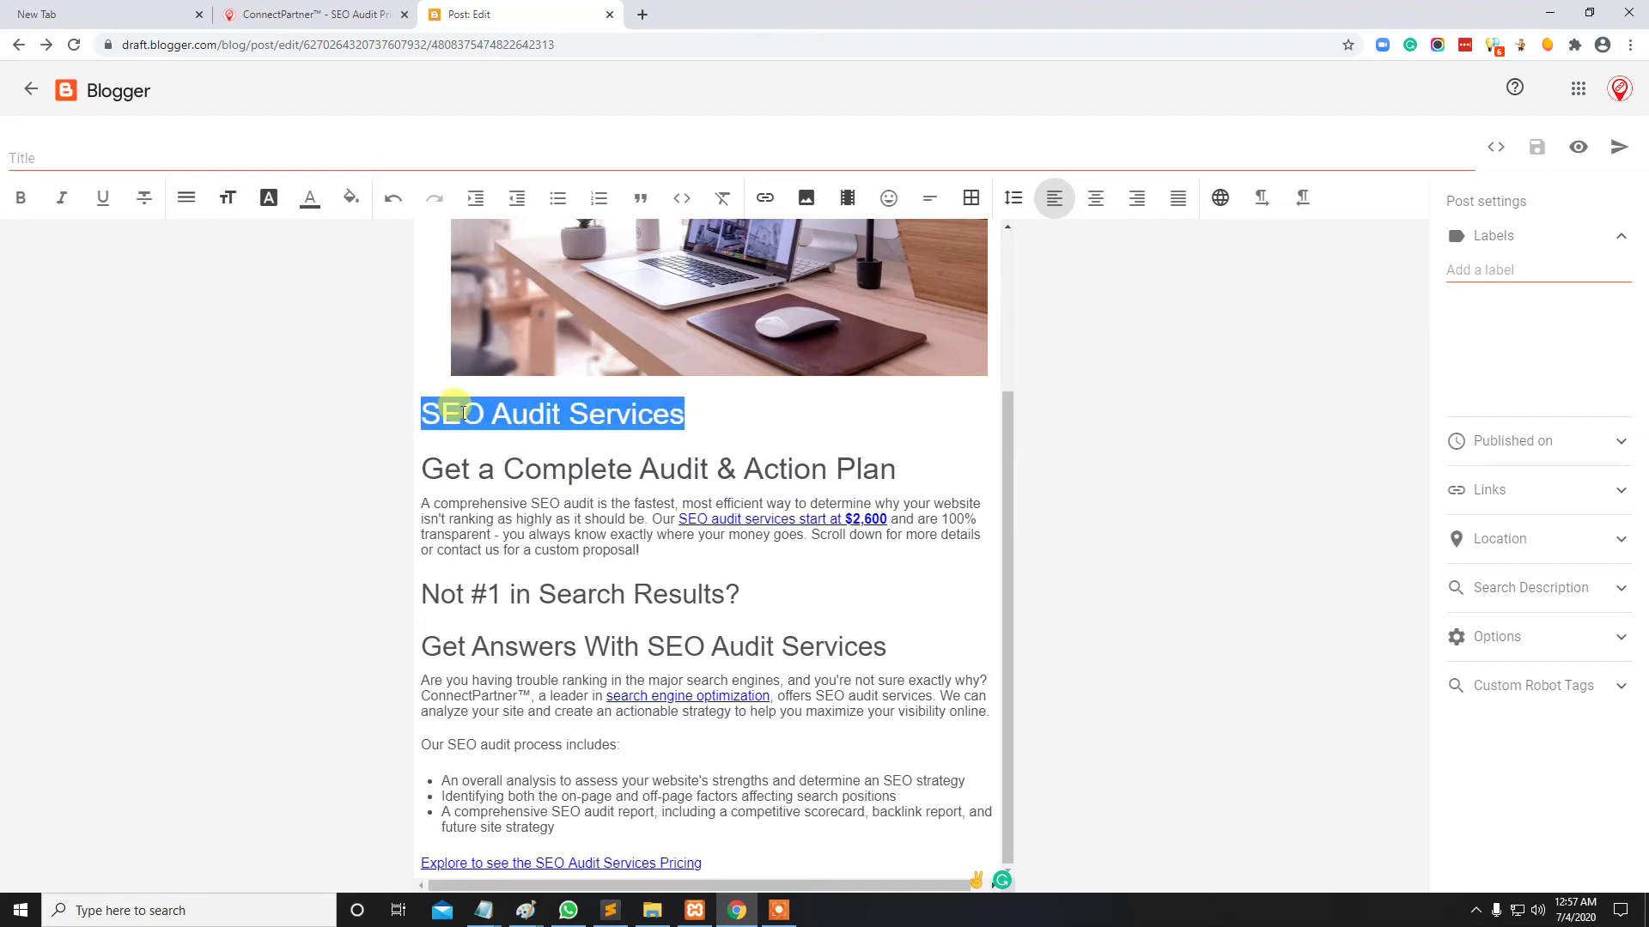
left_click(737, 427)
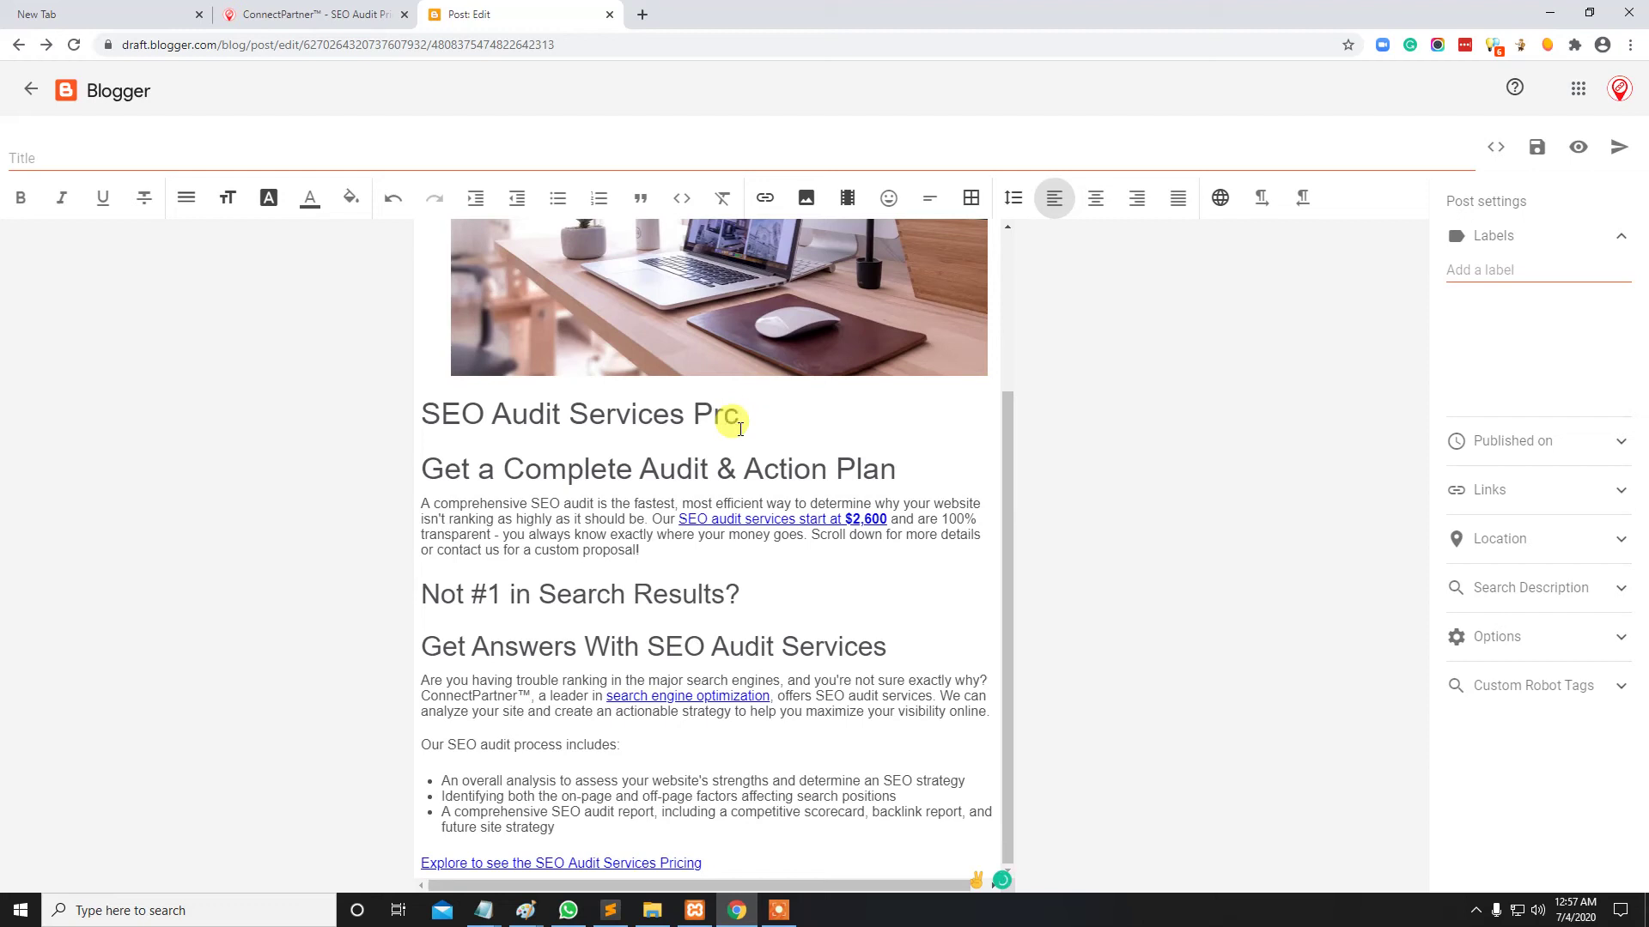
type("Pricing")
Copy the heading "SEO Audit Services Pricing" into the post title
left_click_drag(787, 414, 379, 404)
right_click(484, 410)
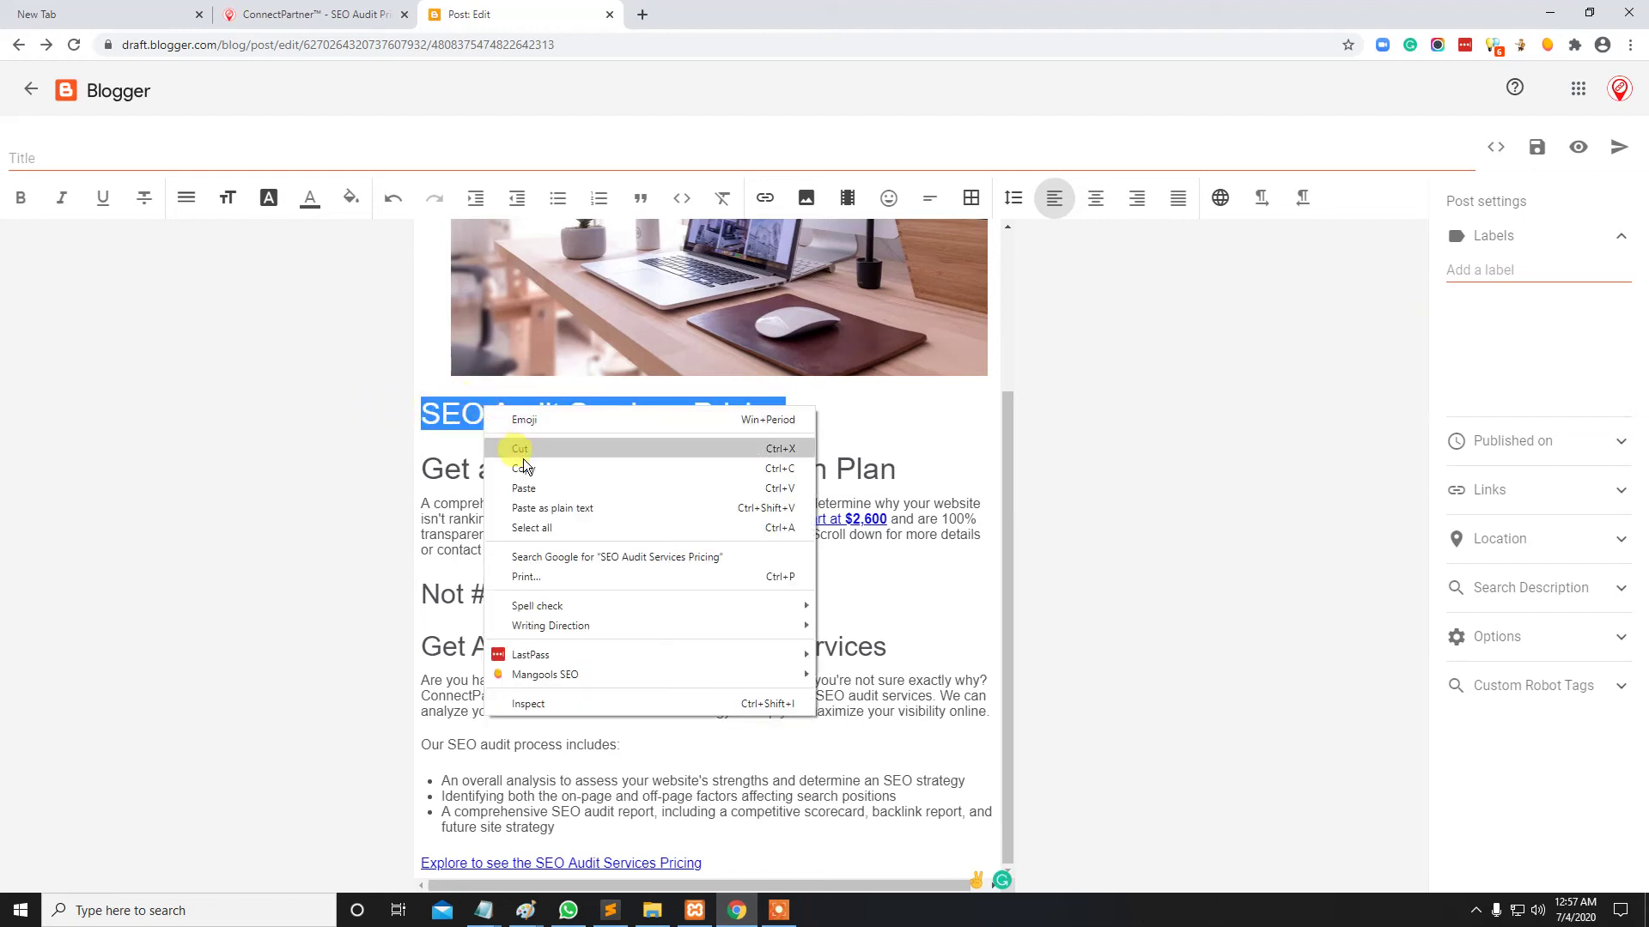
left_click(526, 468)
left_click(206, 163)
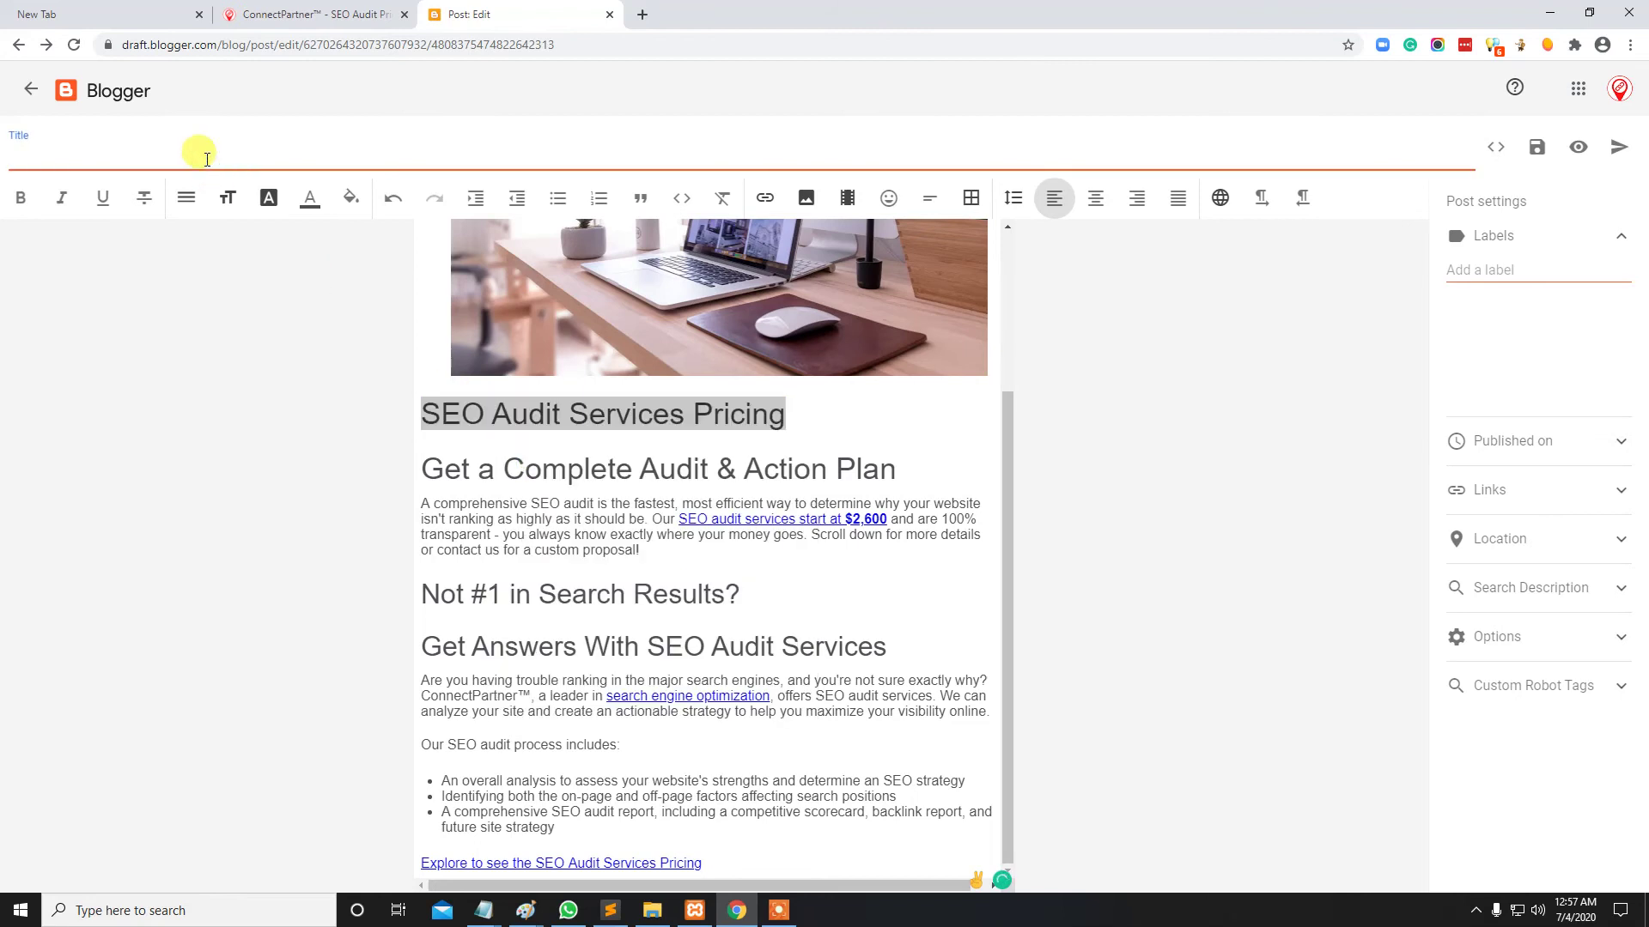
key("ctrl+v")
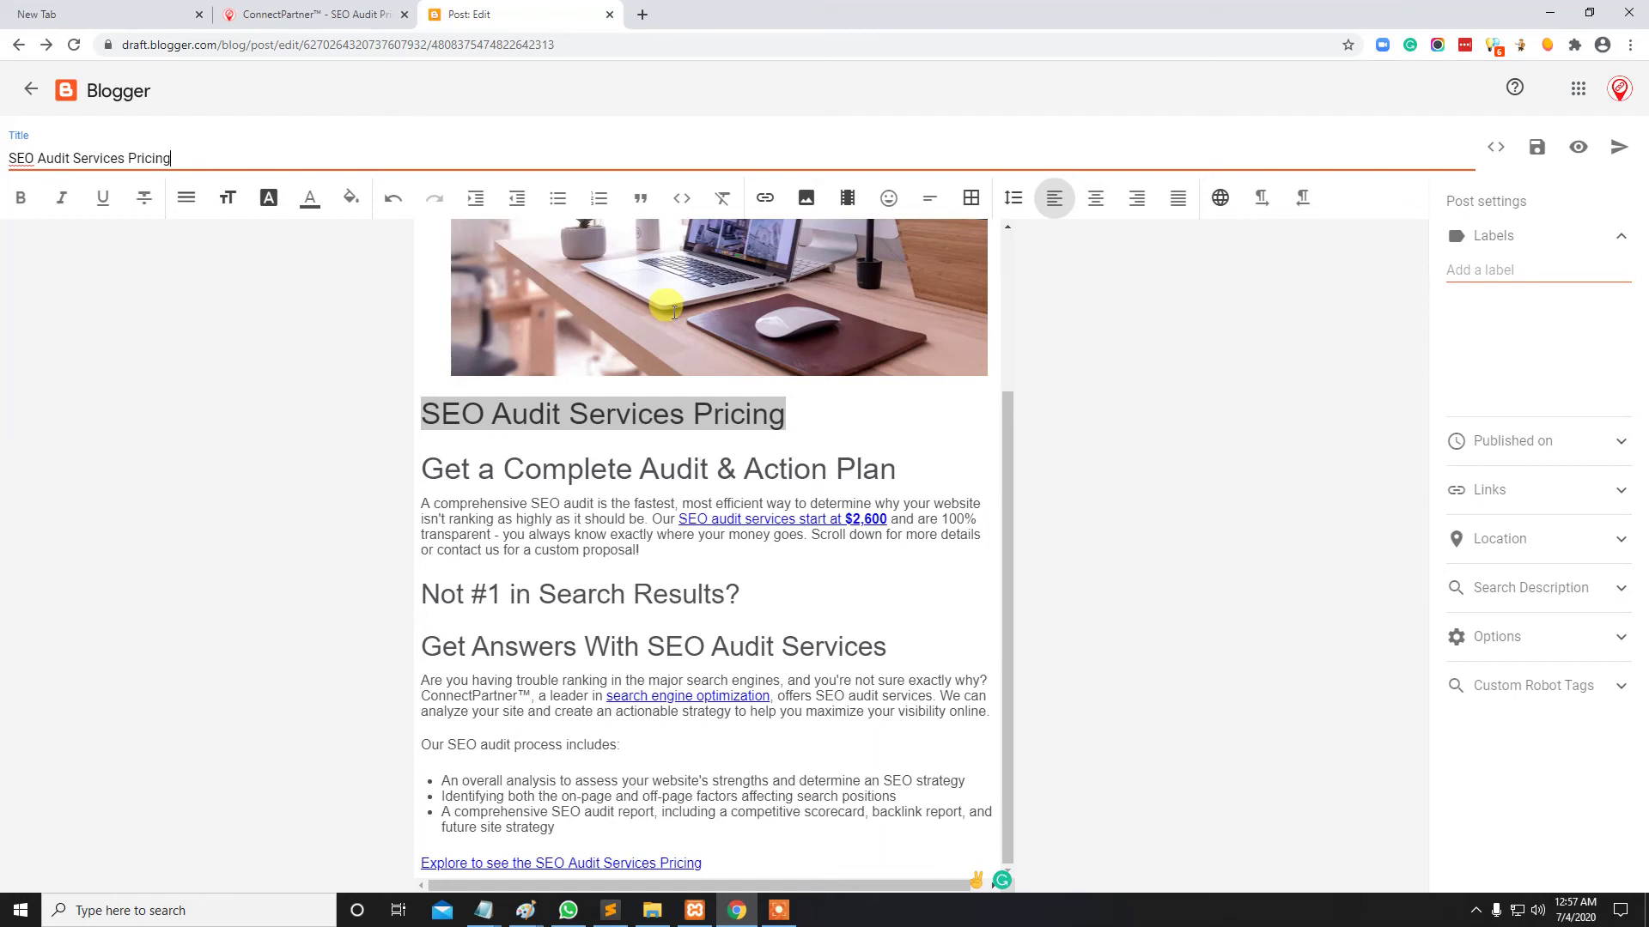
Set the post's publishing date to Automatic and check its permalink settings
left_click(1516, 442)
left_click(1454, 321)
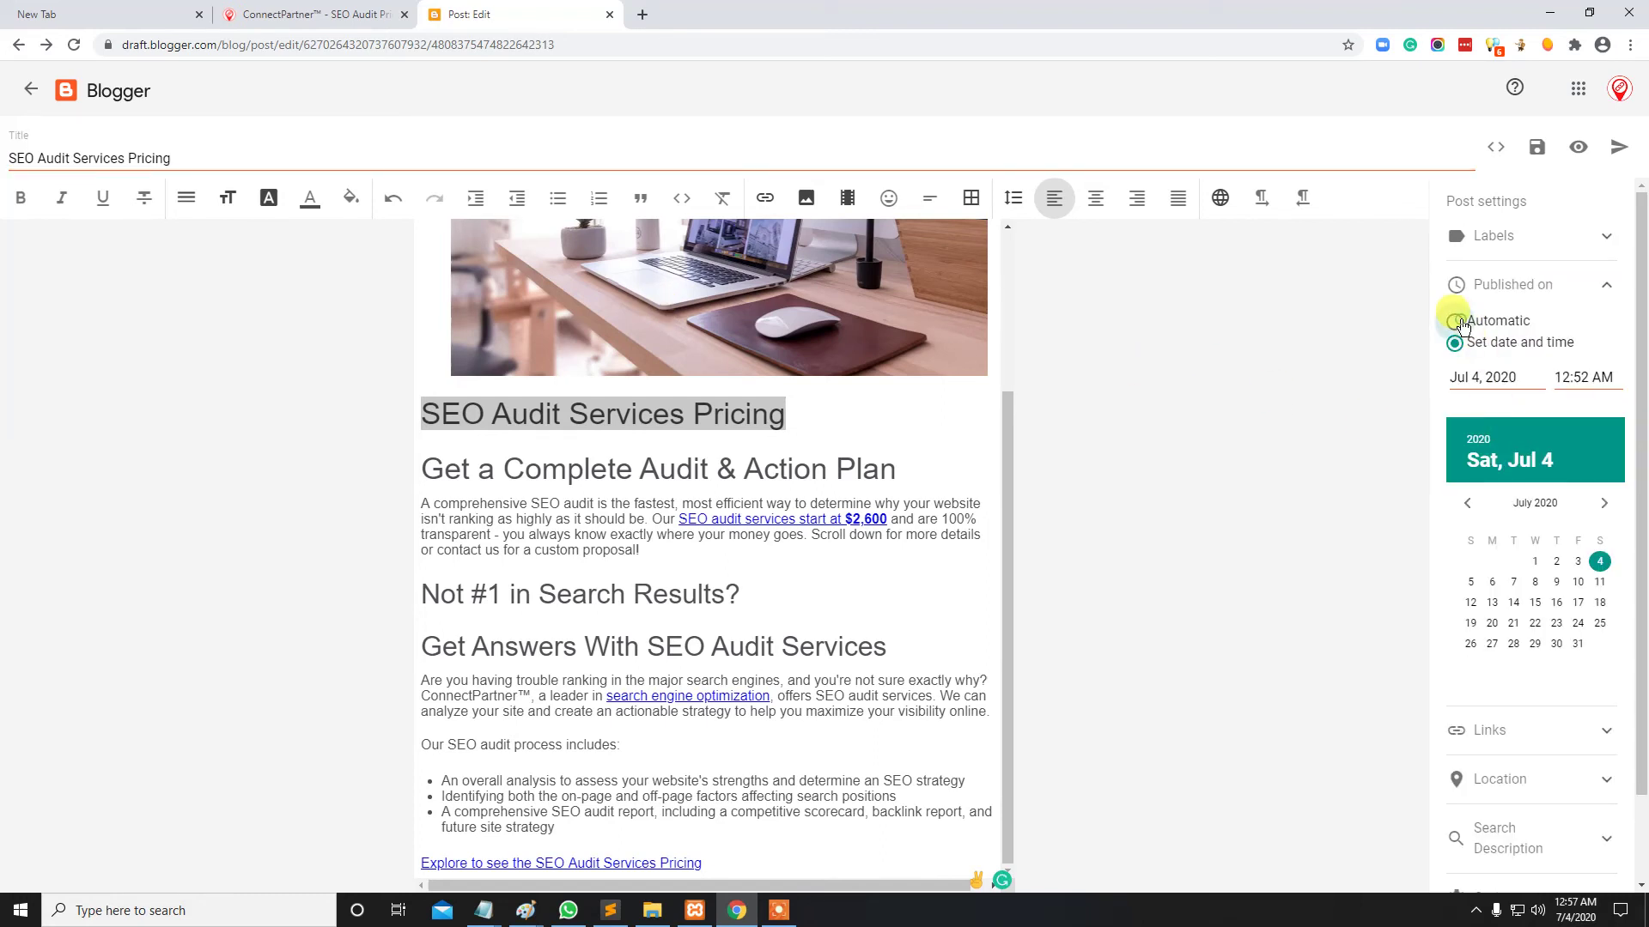
left_click(1520, 391)
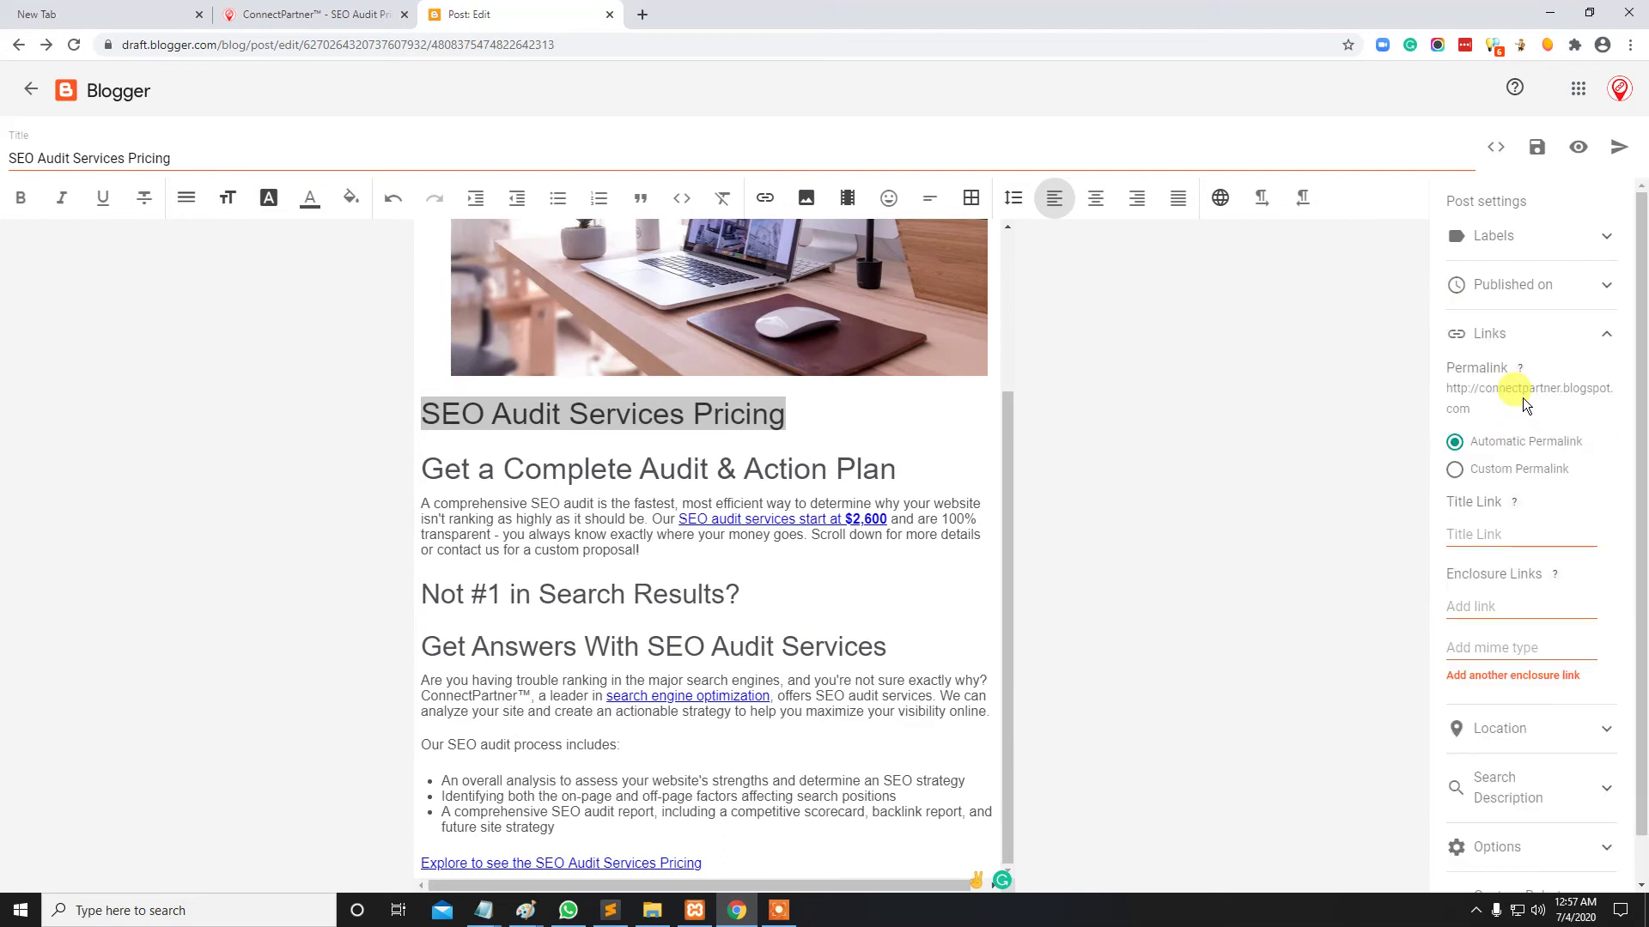
left_click(1602, 333)
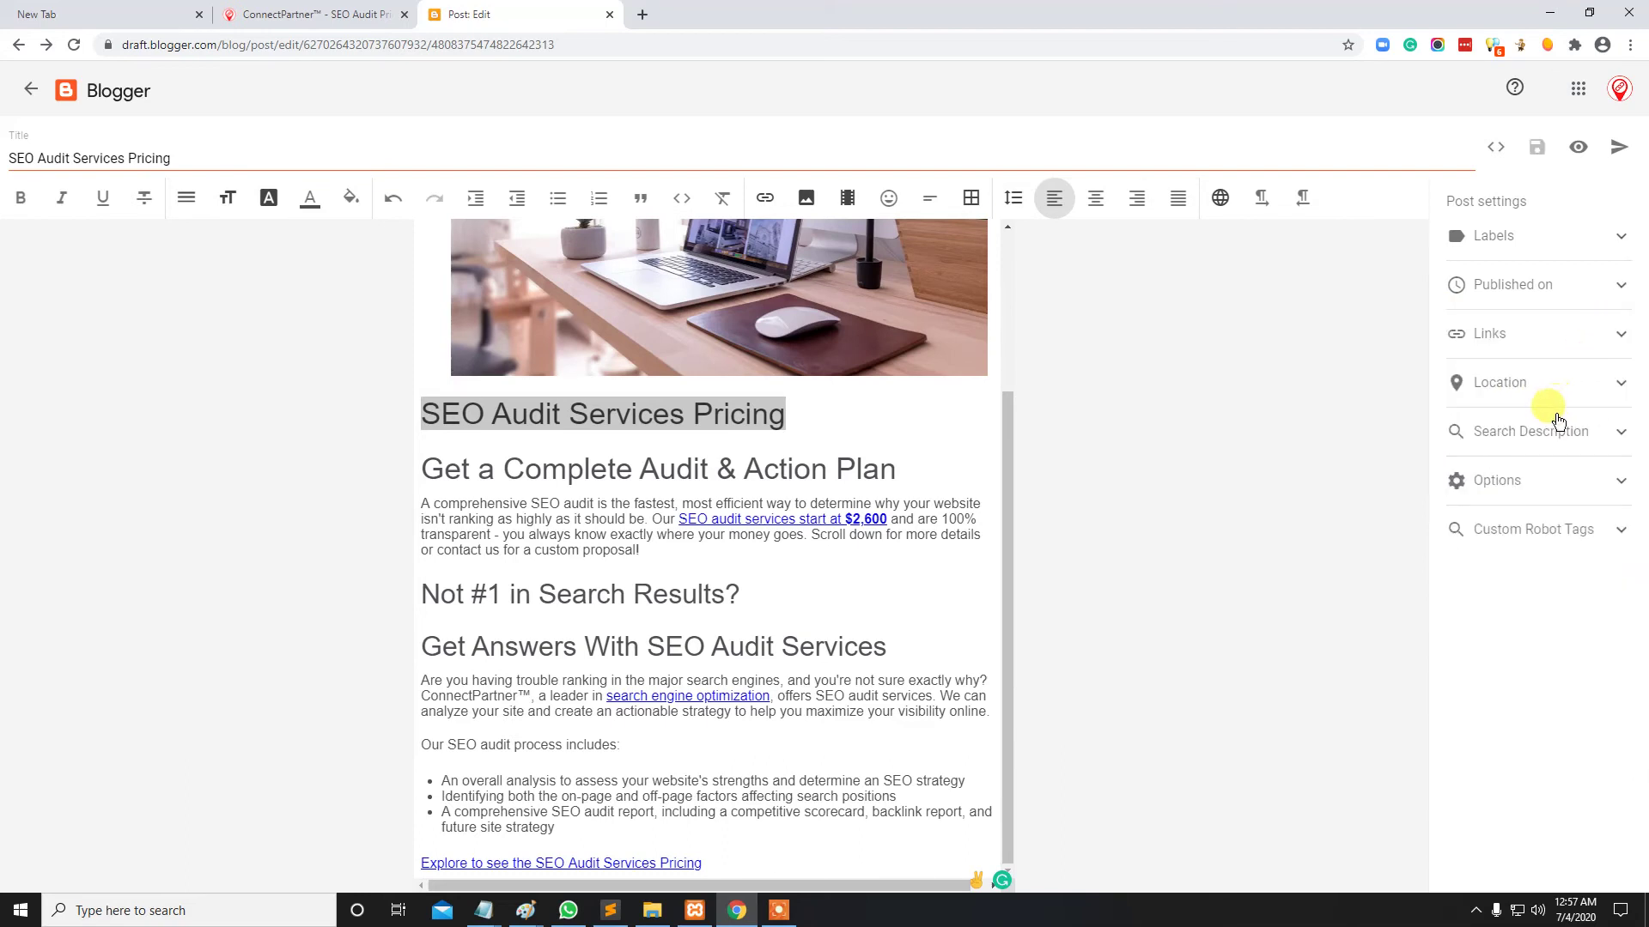
Search for "toronto" in the post's location settings to set the location to Toronto, ON, Canada
left_click(1557, 391)
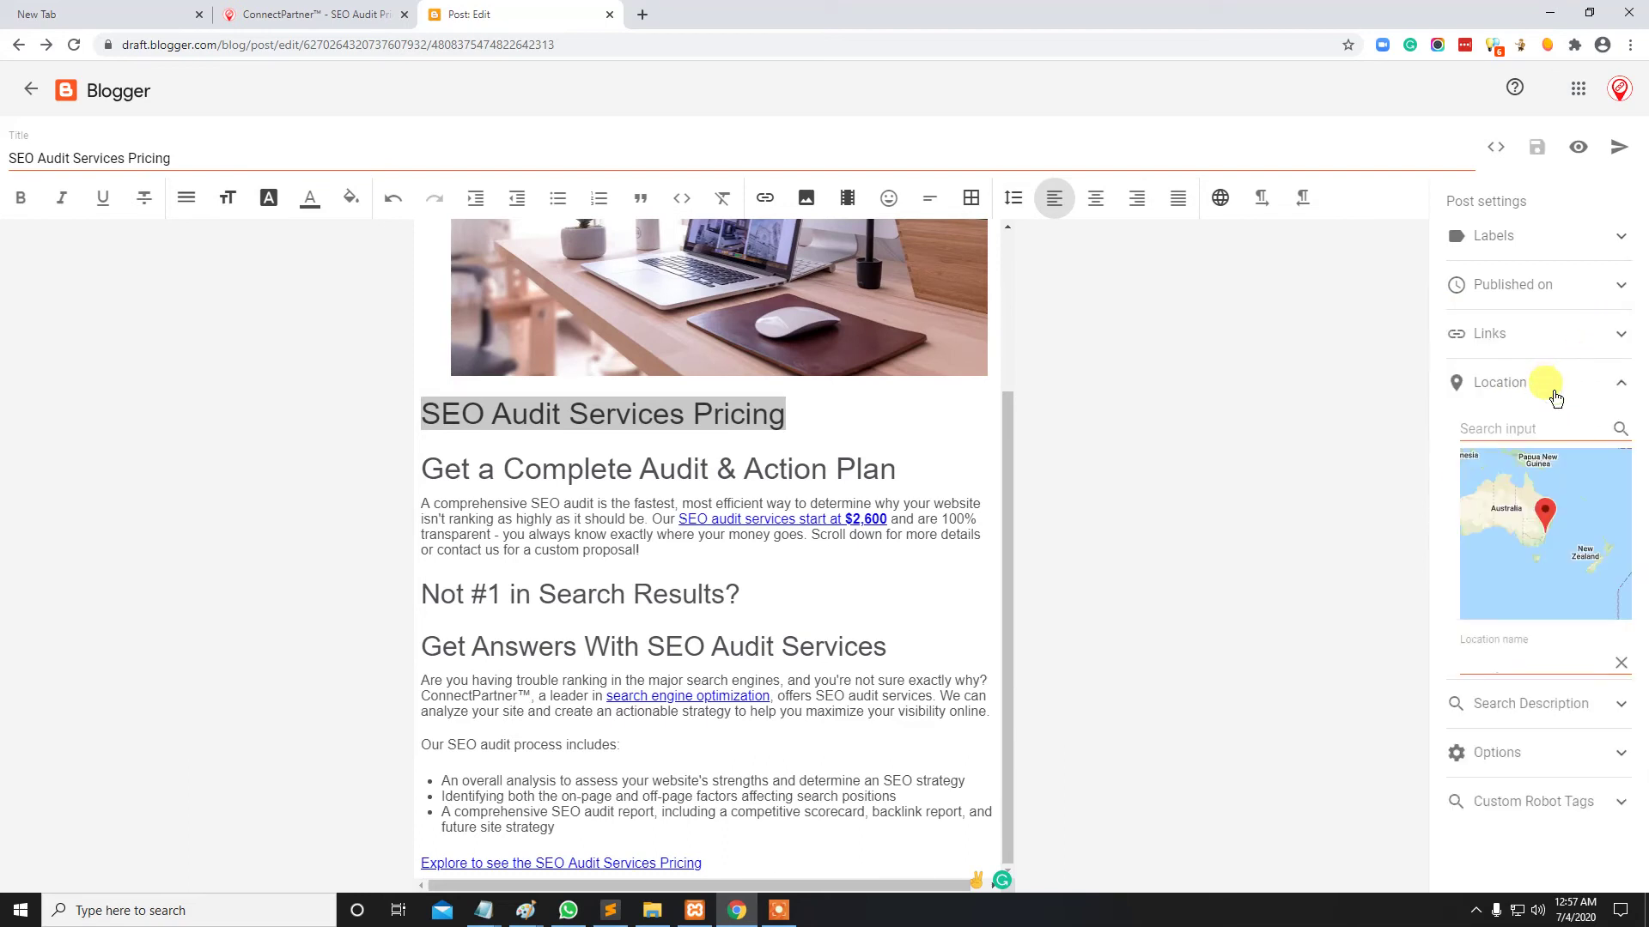
left_click(1507, 430)
type("toronto")
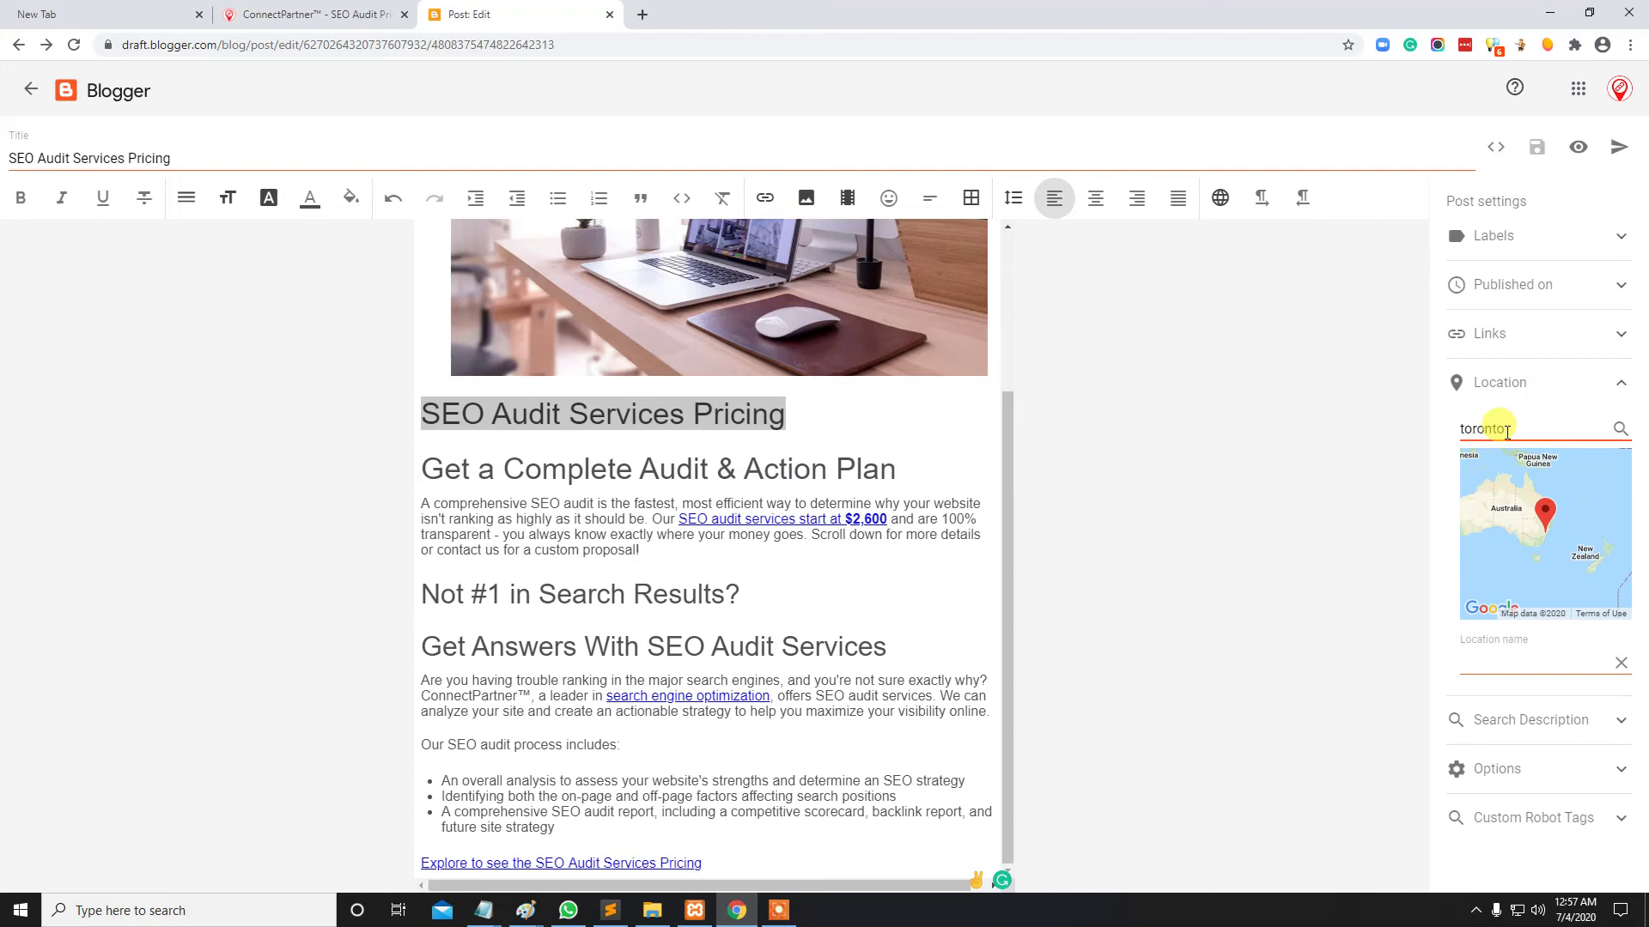
key("Return")
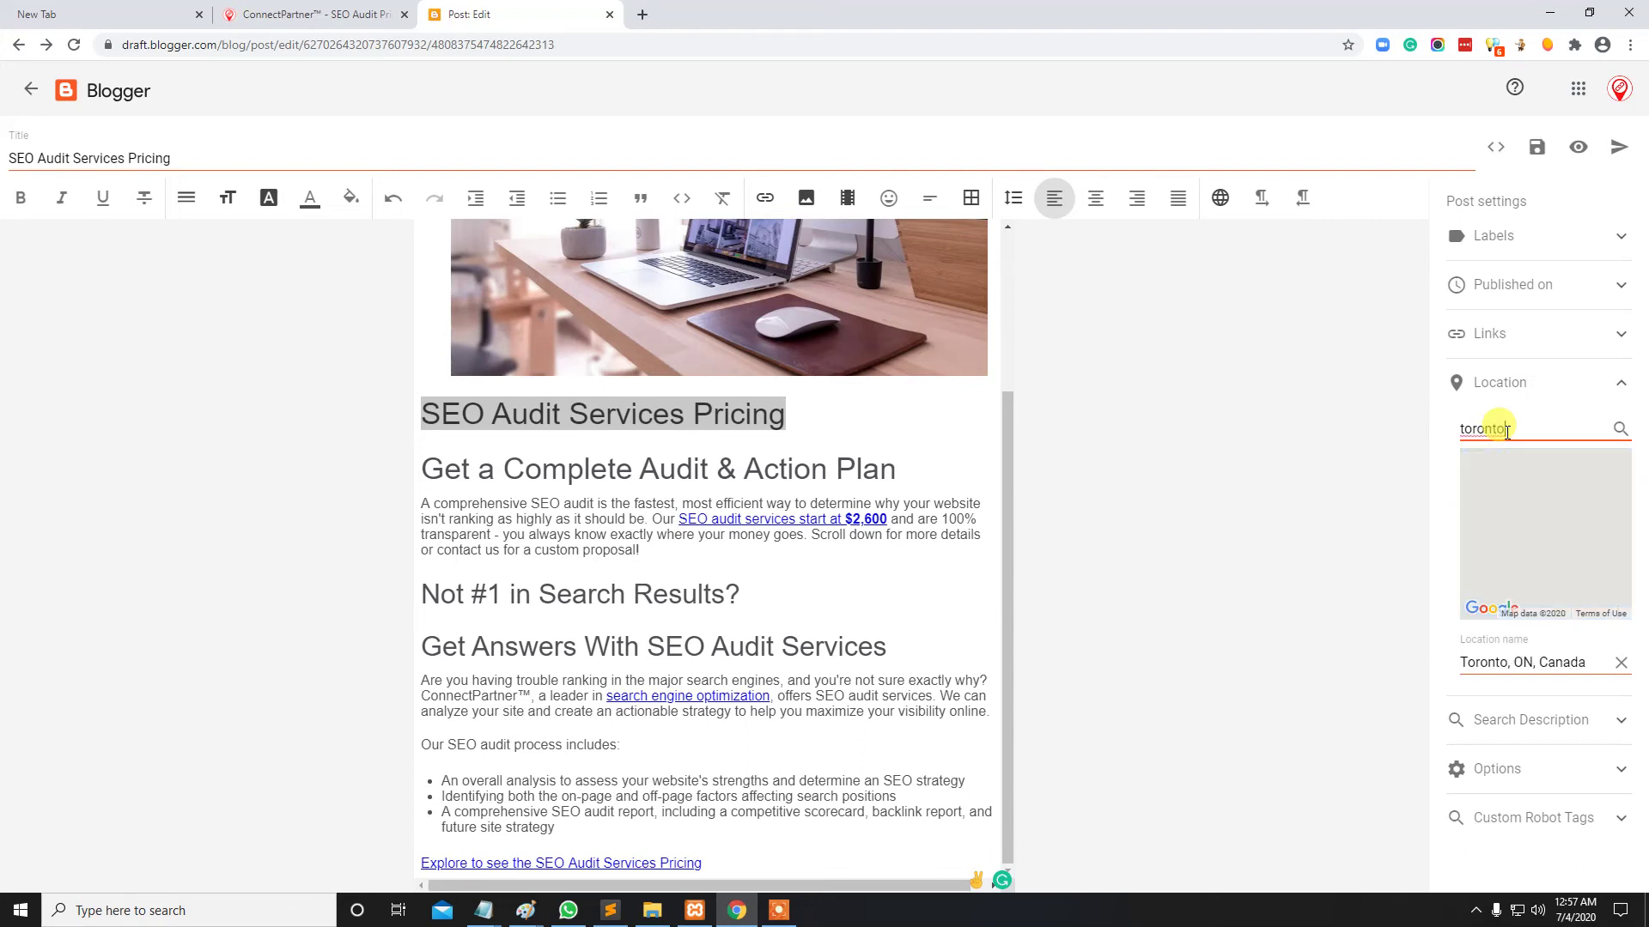
Paste the copied heading "SEO Audit Services Pricing" as the post's search description
left_click(1538, 728)
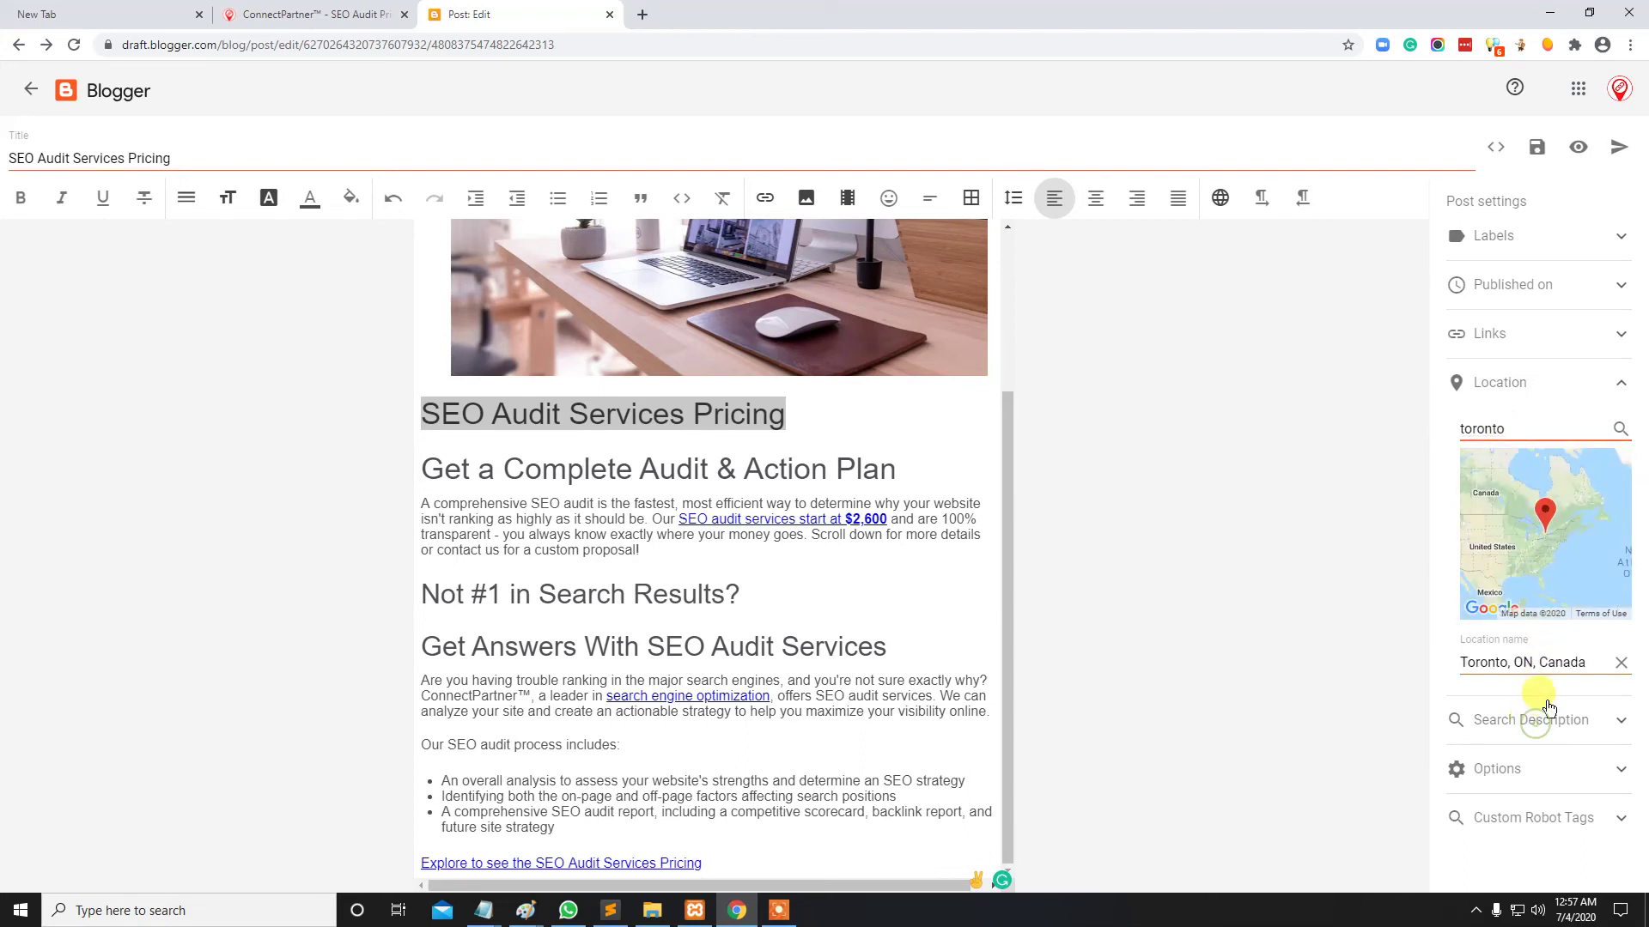
right_click(1486, 469)
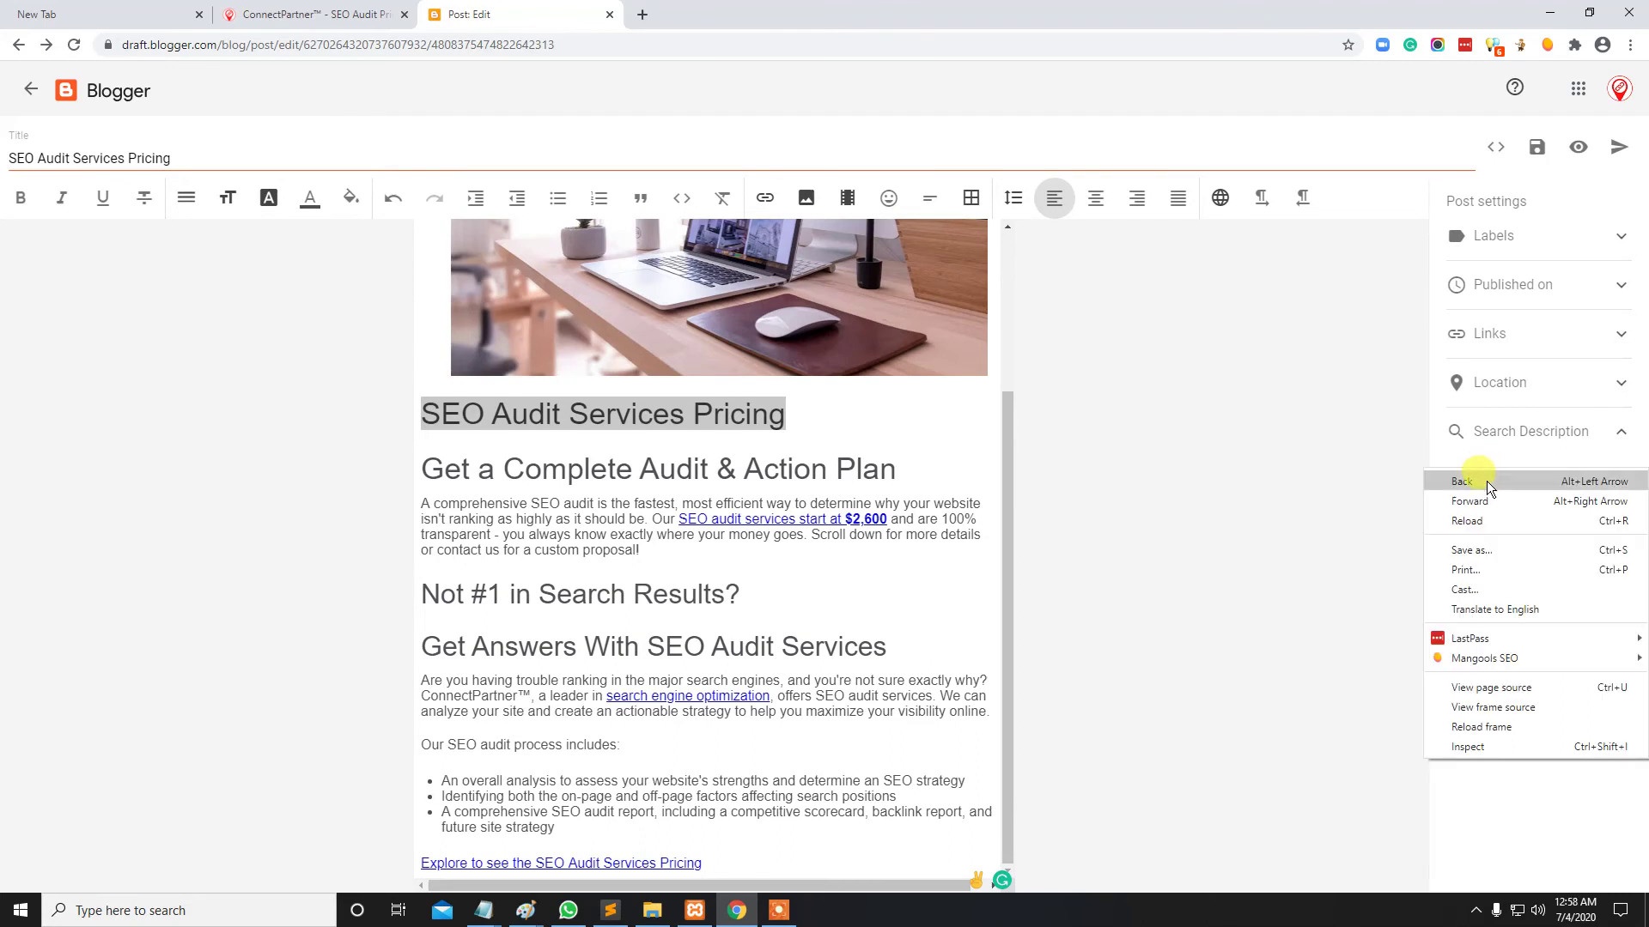
left_click(1464, 468)
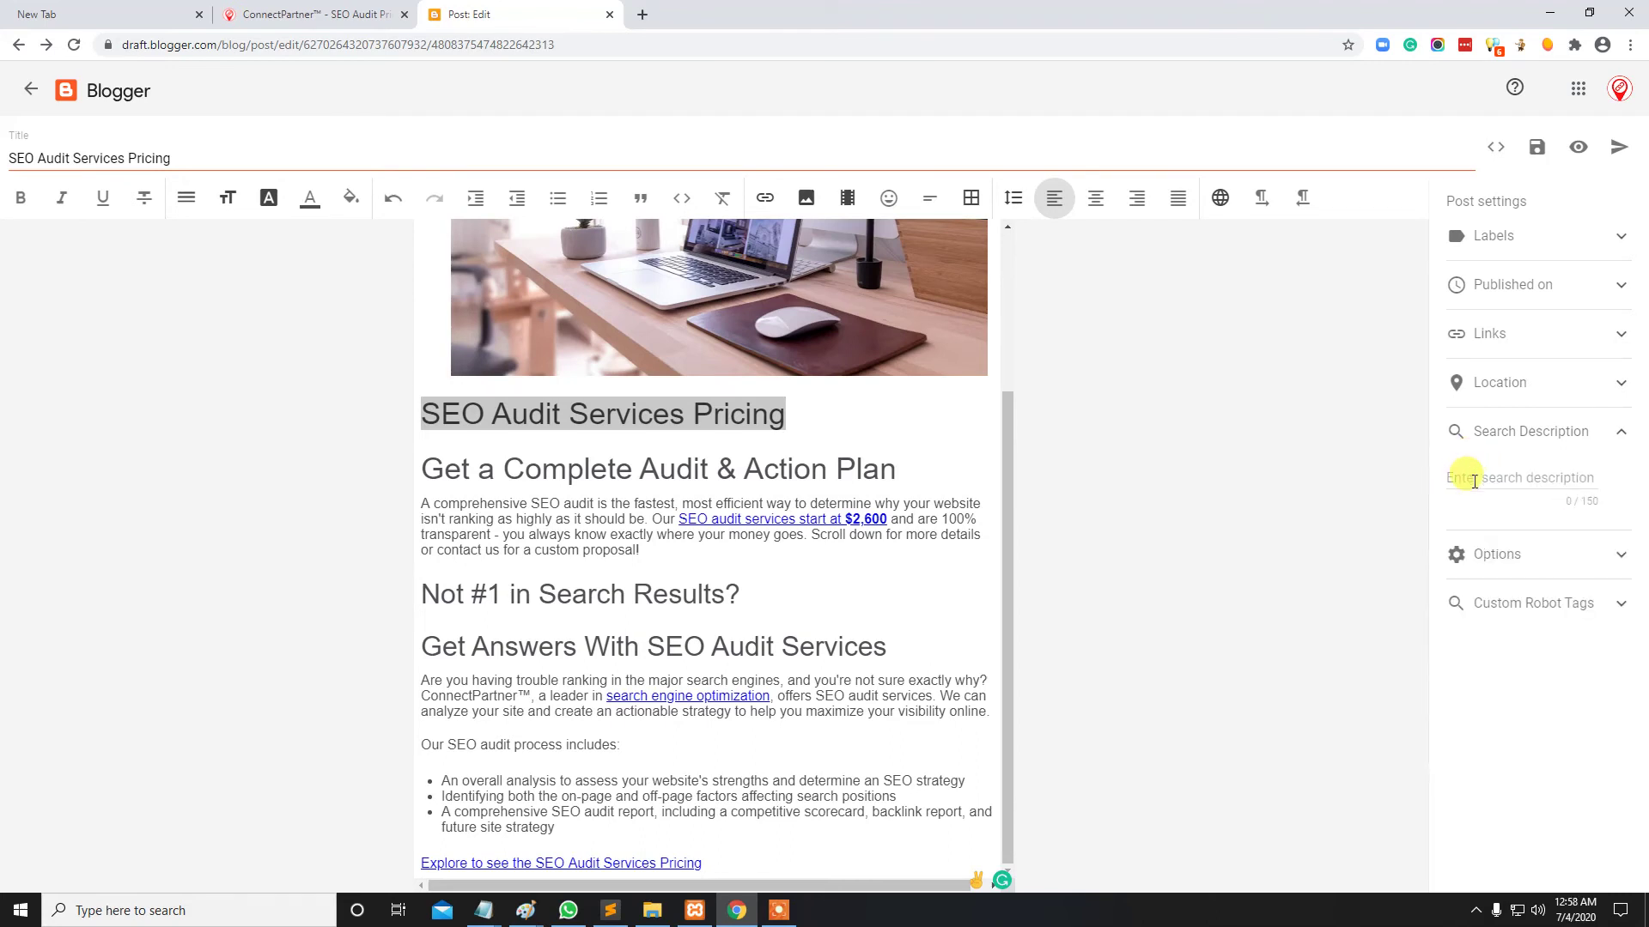
right_click(1462, 481)
left_click(1513, 619)
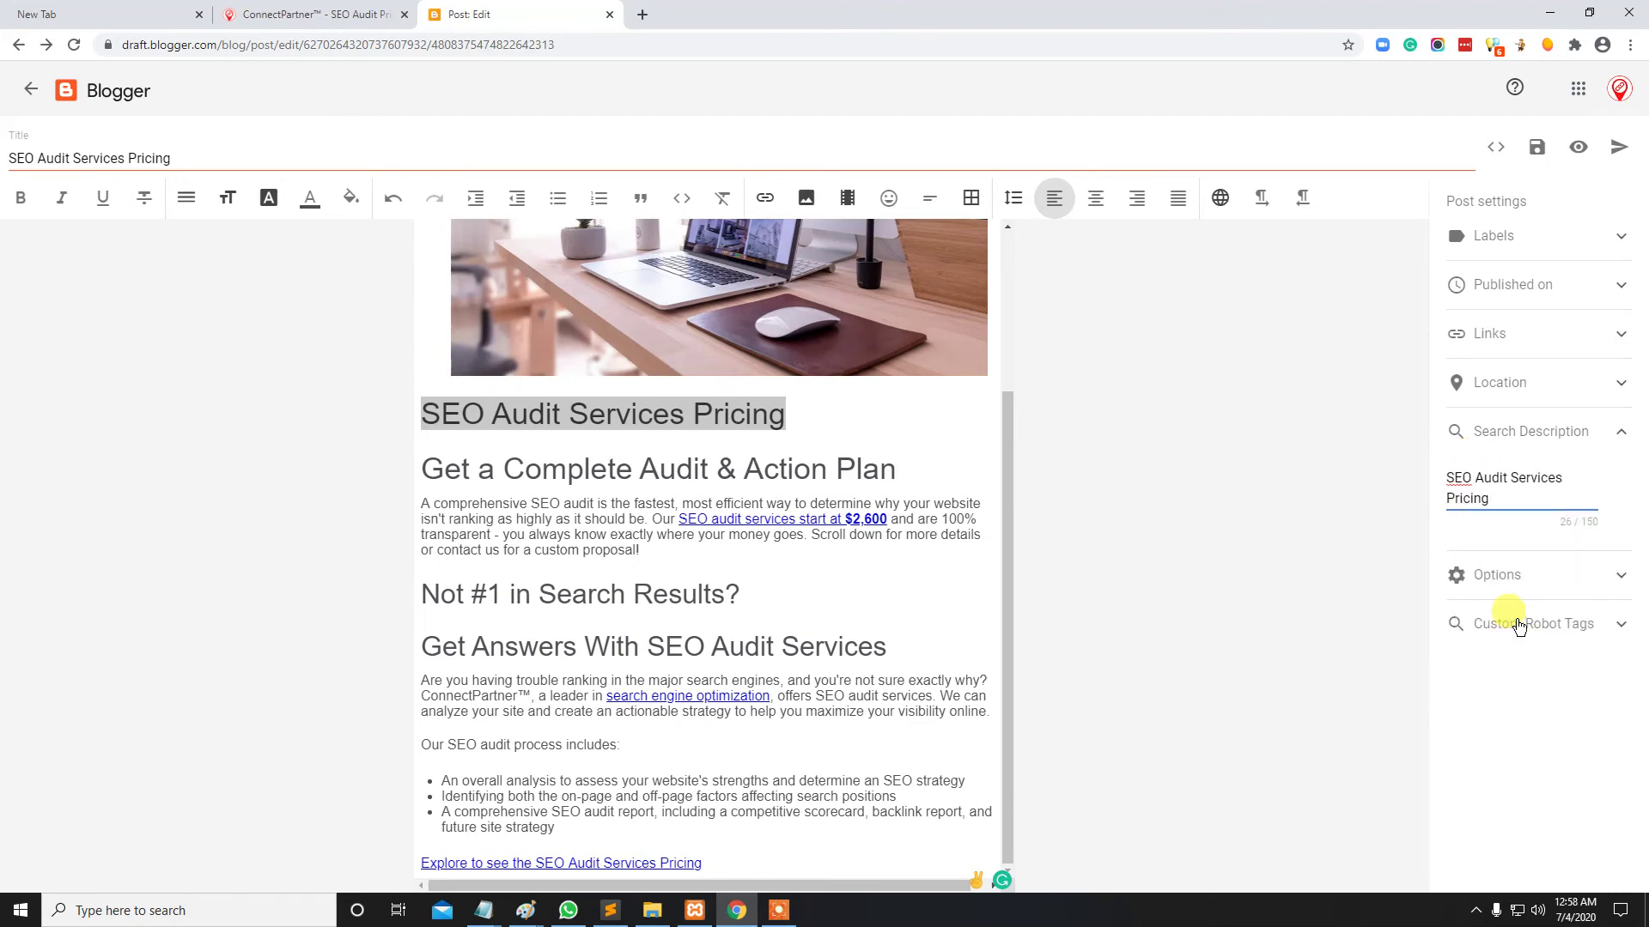
Check the reader comments option, then publish the post to the blog and open its live page
left_click(1513, 576)
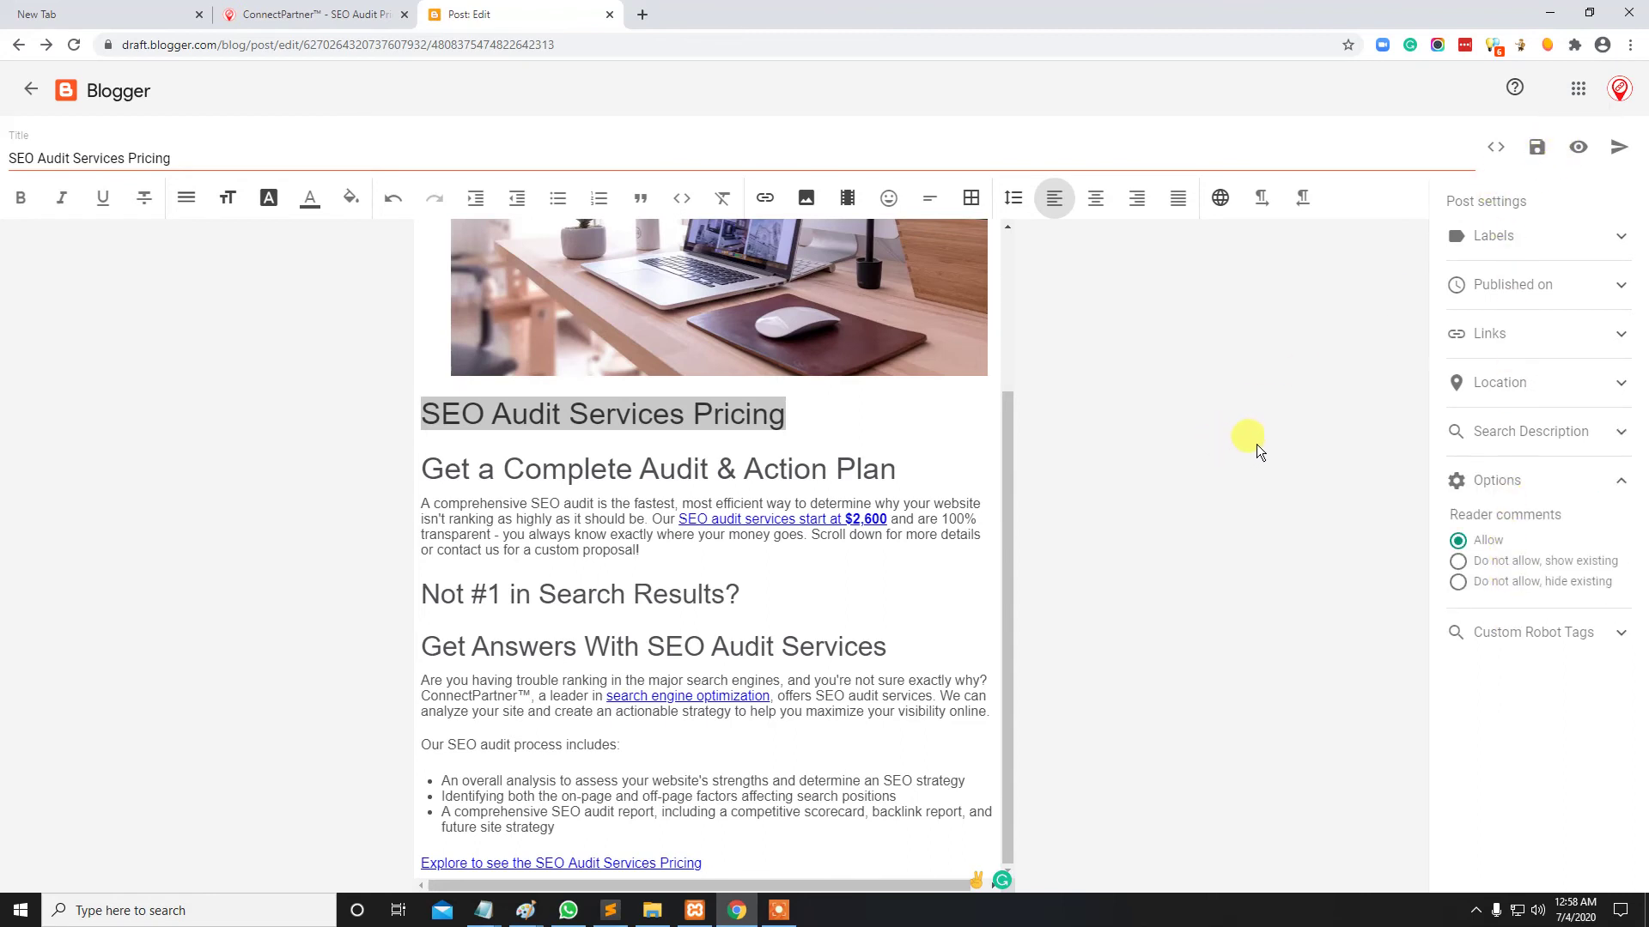
left_click(1615, 152)
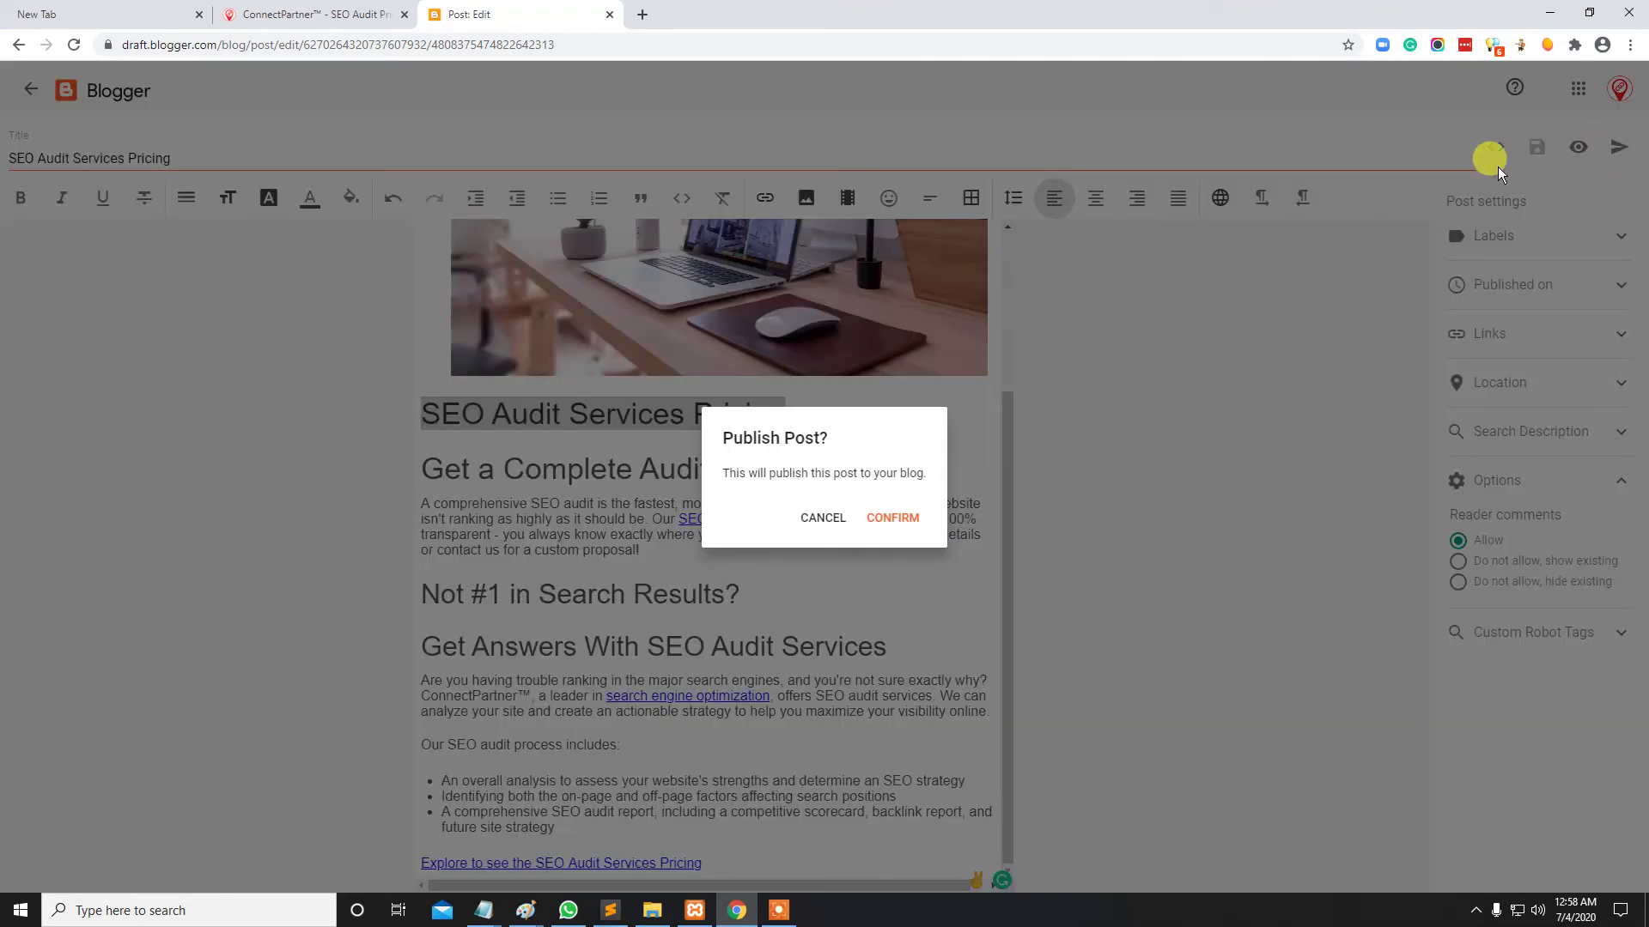
left_click(920, 530)
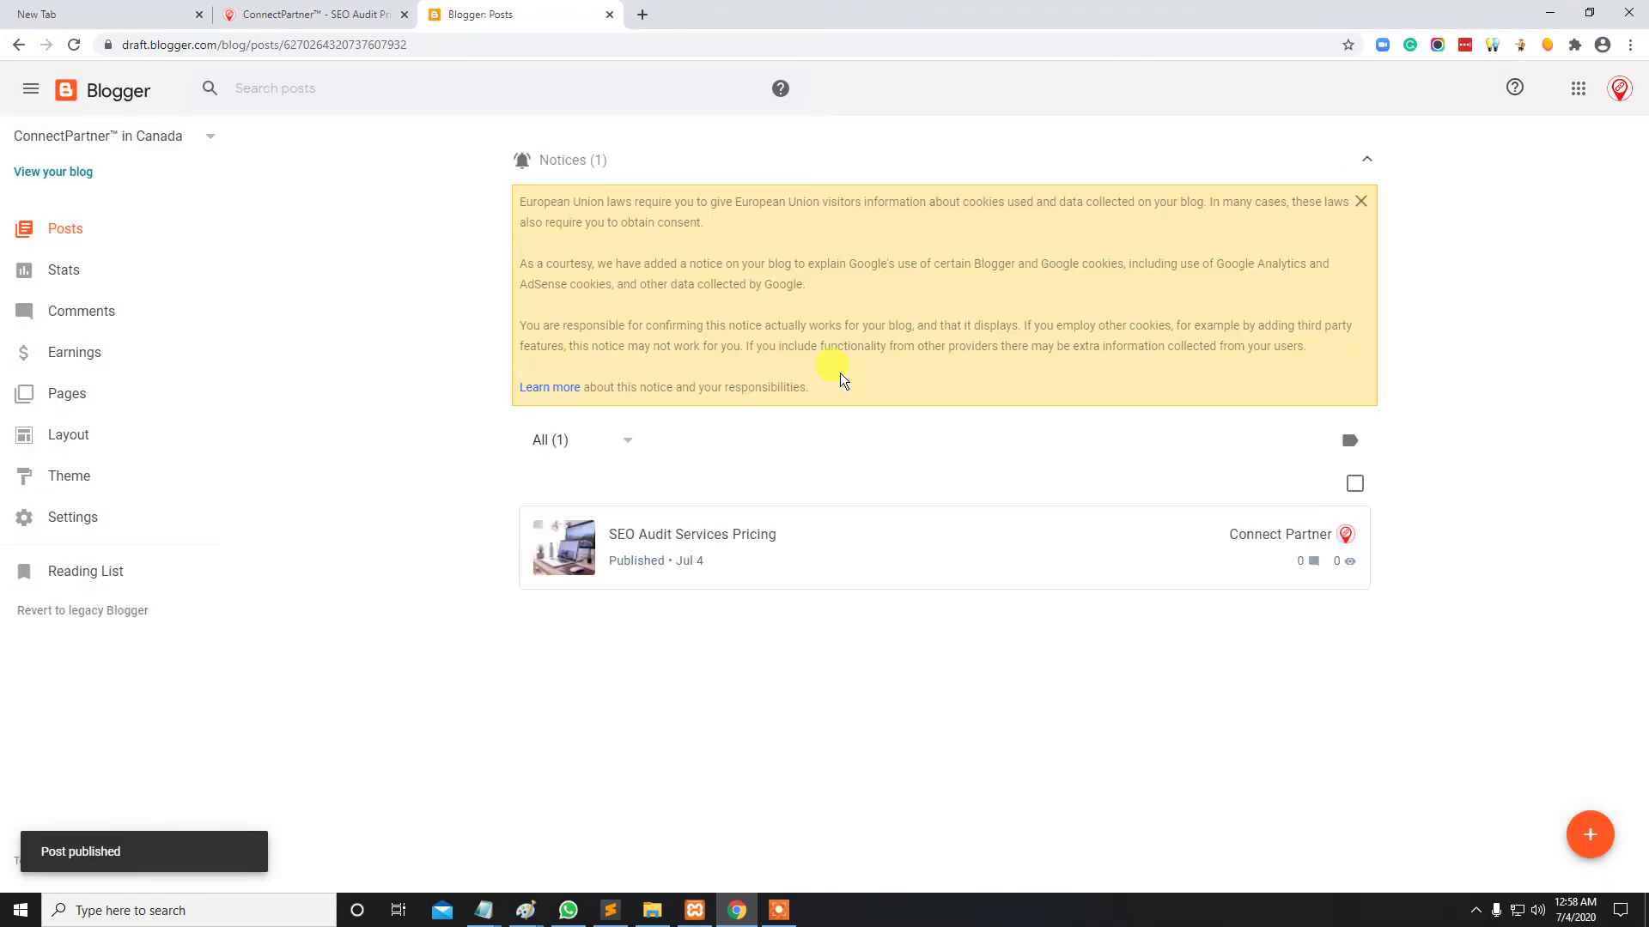
mouse_move(1343, 568)
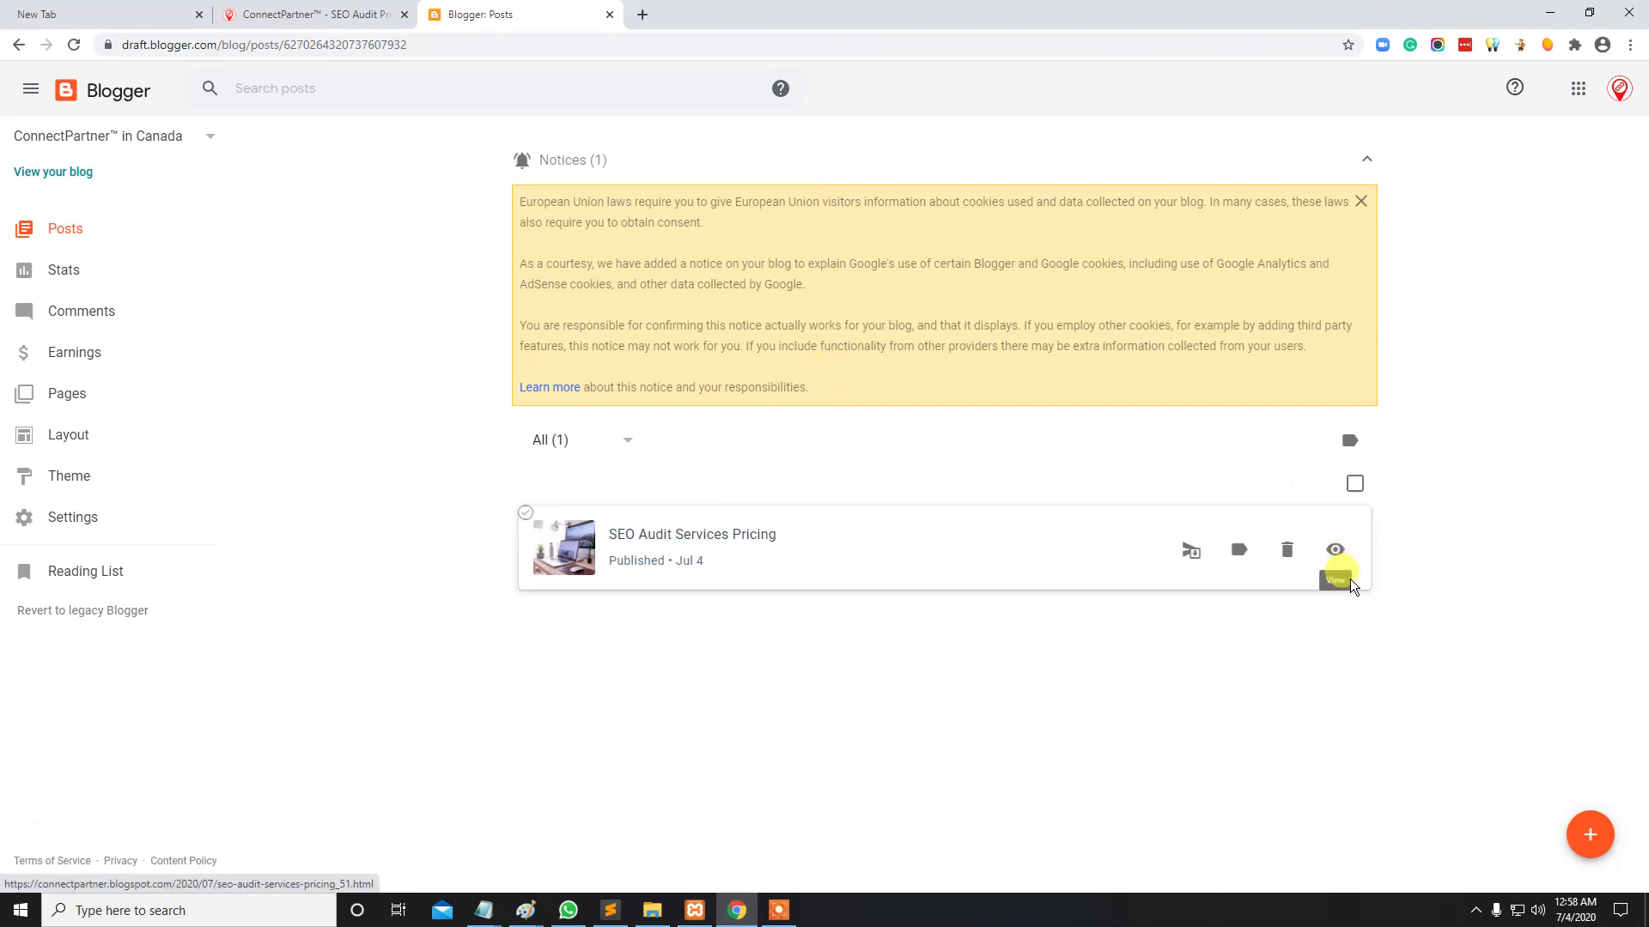
left_click(1334, 554)
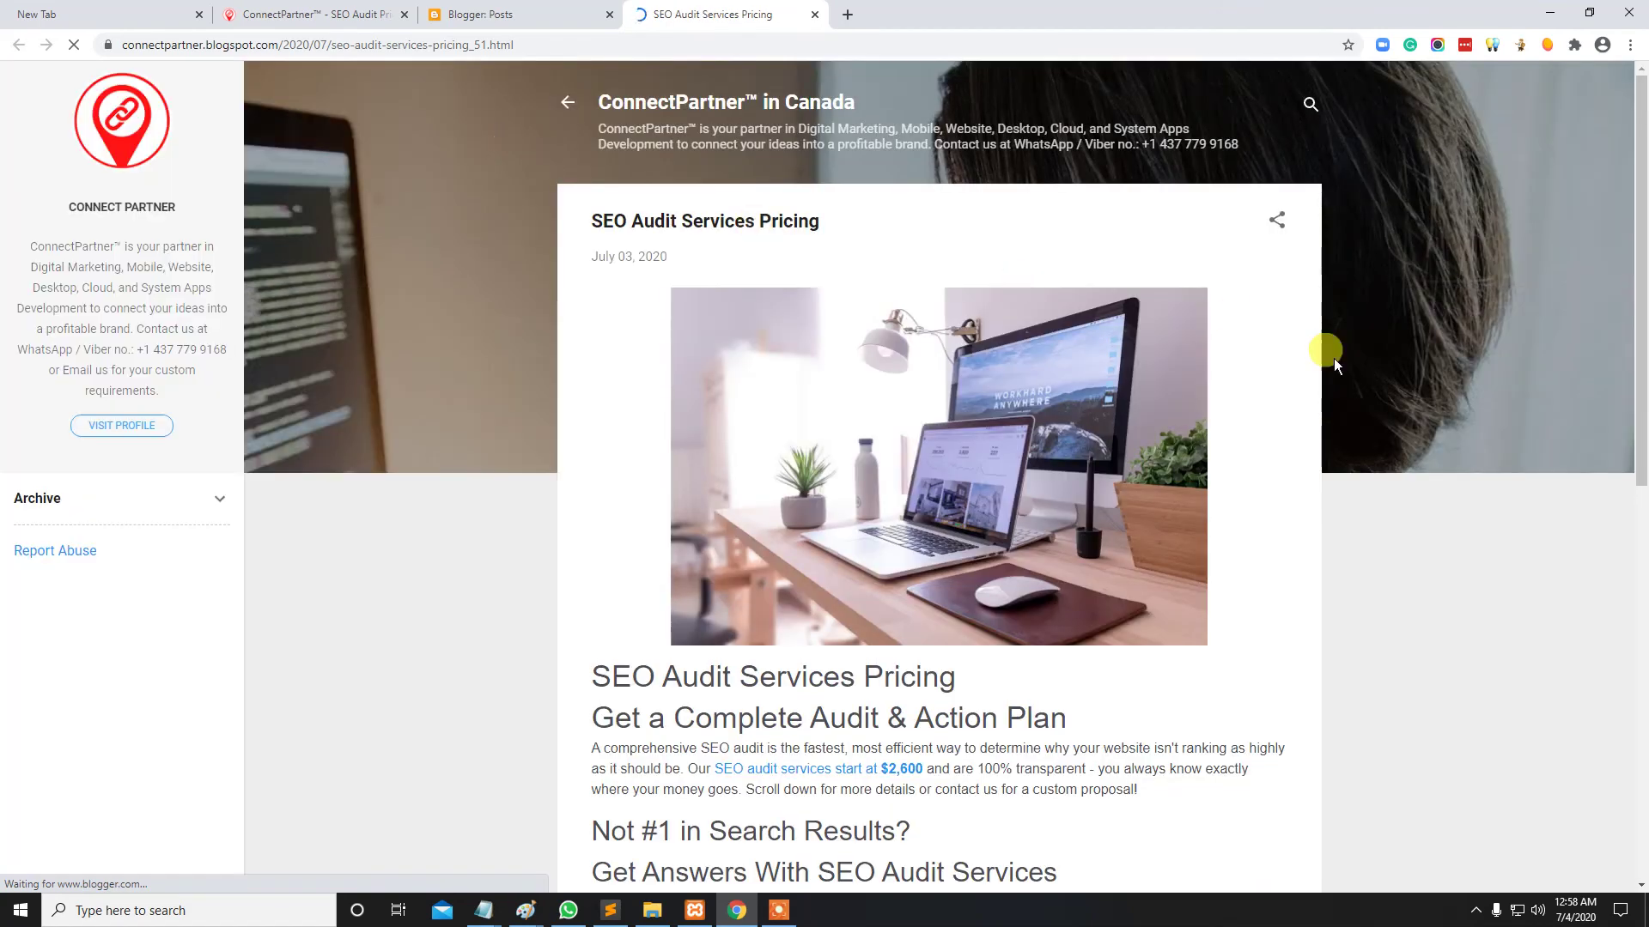
Review the published SEO Audit Services Pricing post, examining its image, text, pricing-page backlinks, location and comment area
scroll(340, 269, "down", 6)
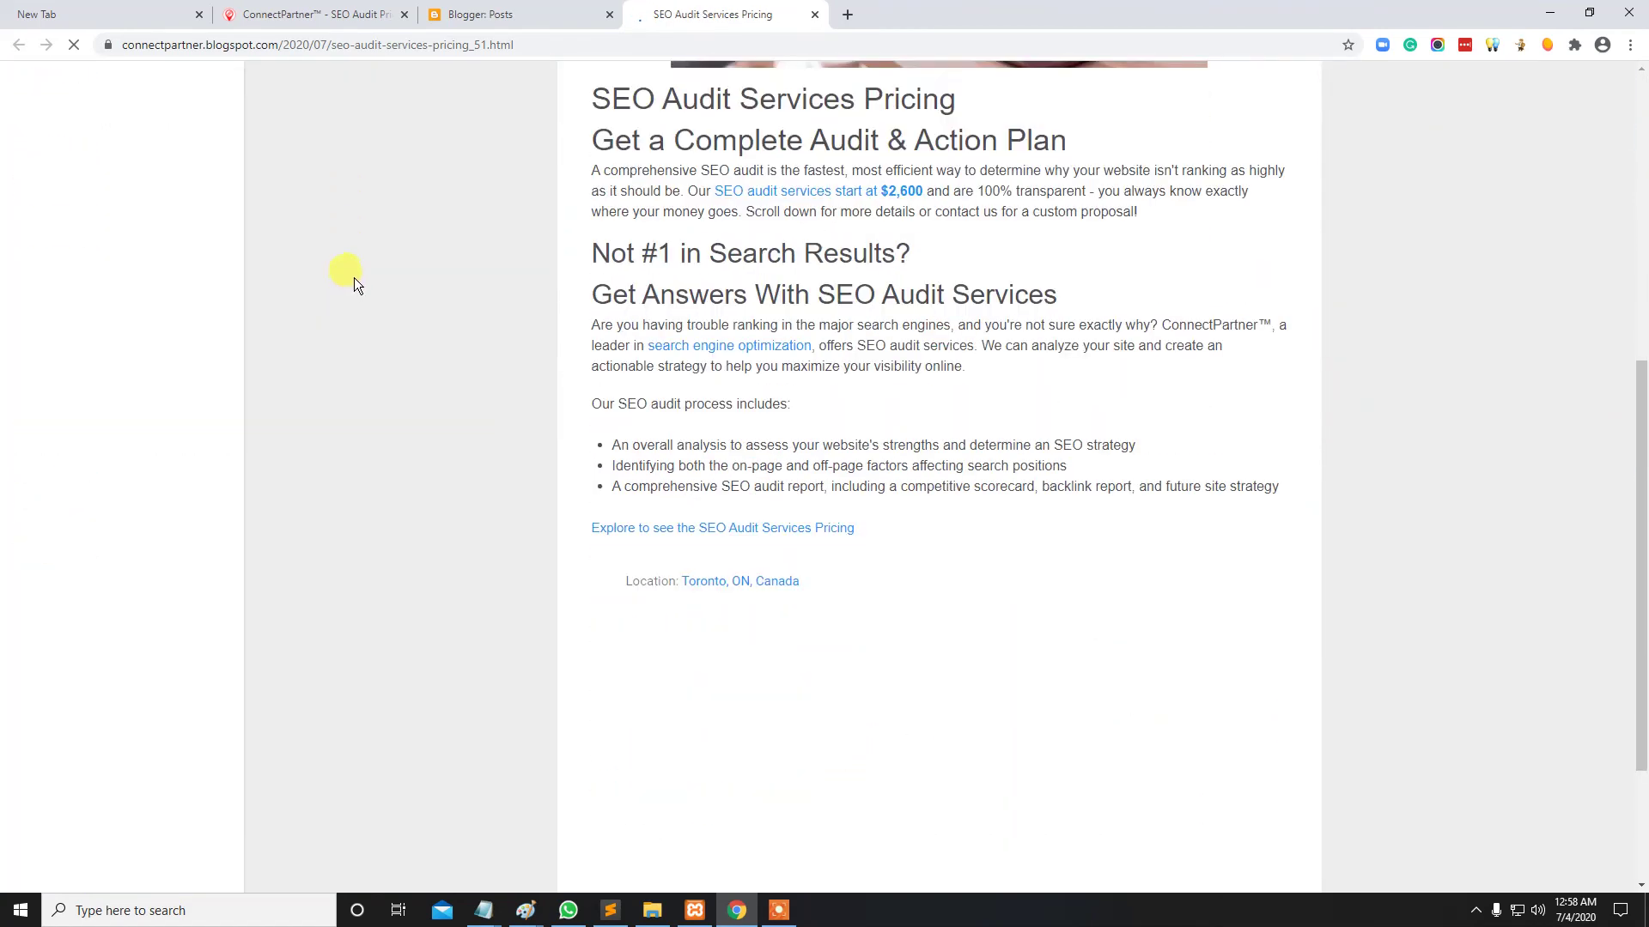
scroll(794, 305, "up", 2)
scroll(779, 292, "up", 2)
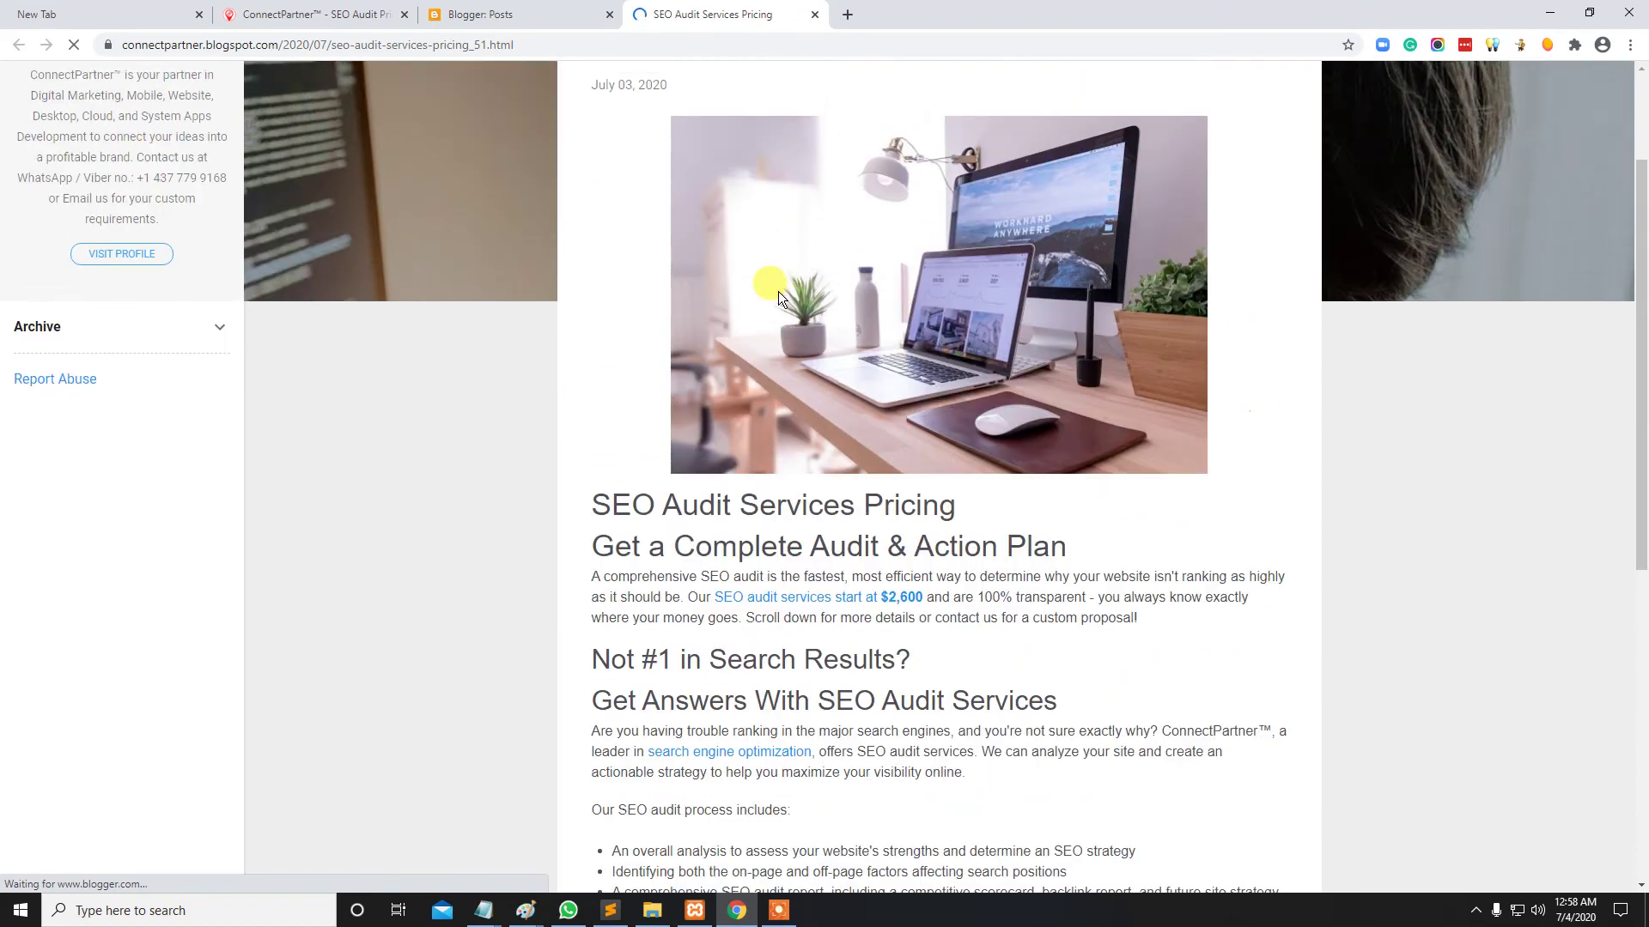
scroll(798, 328, "up", 2)
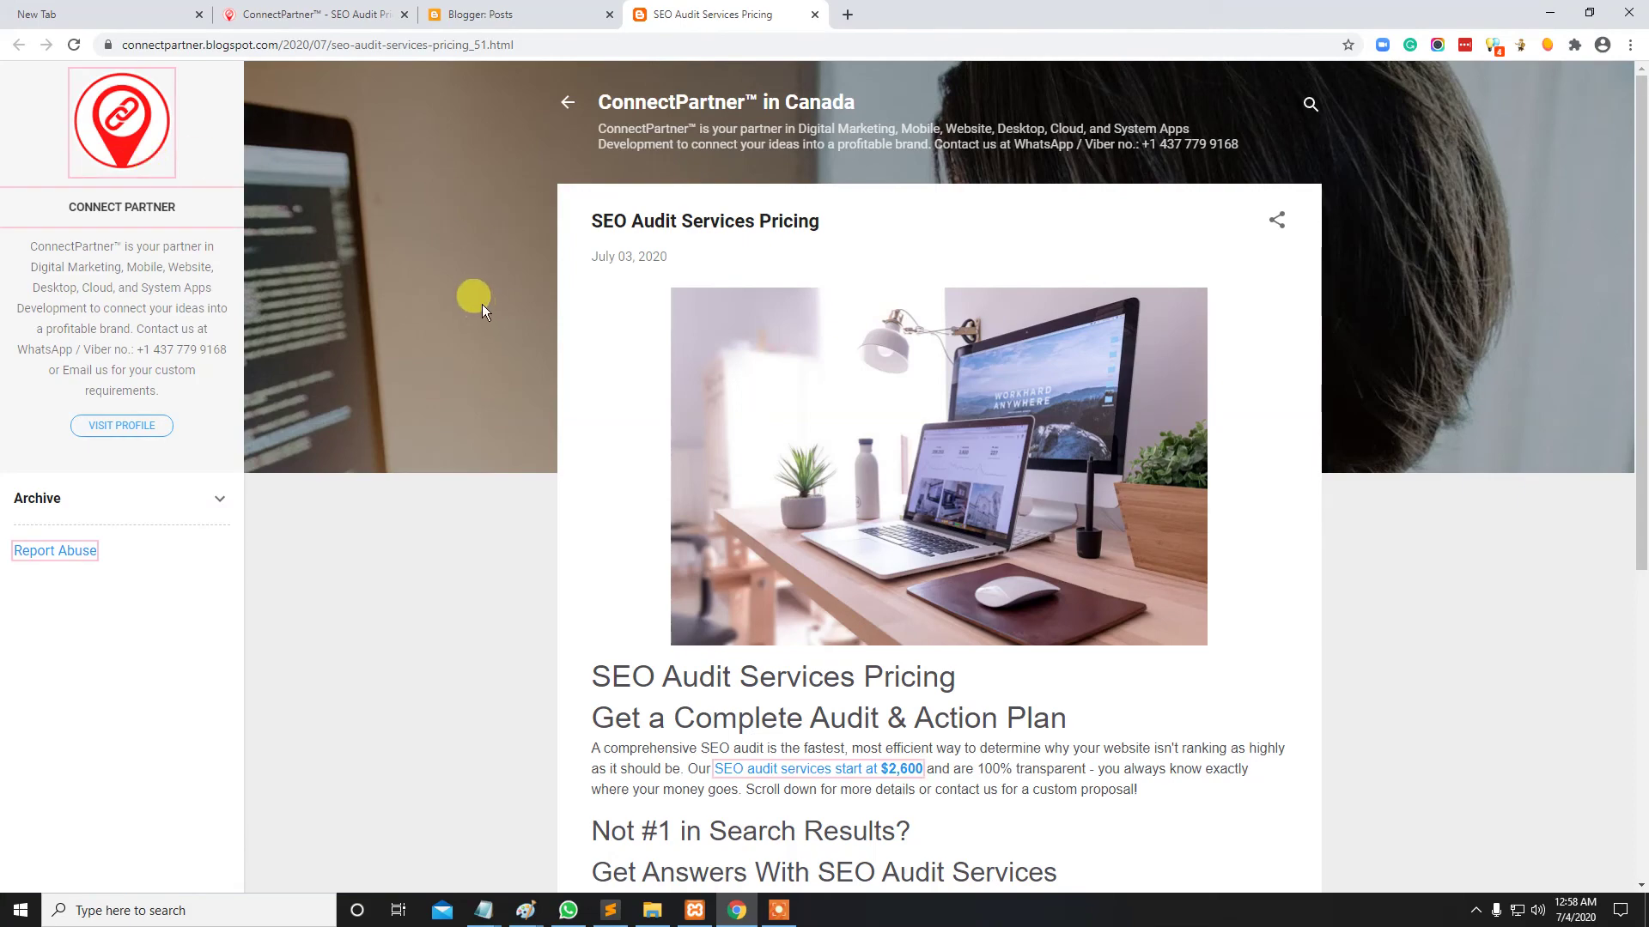
scroll(488, 316, "down", 2)
scroll(497, 322, "up", 2)
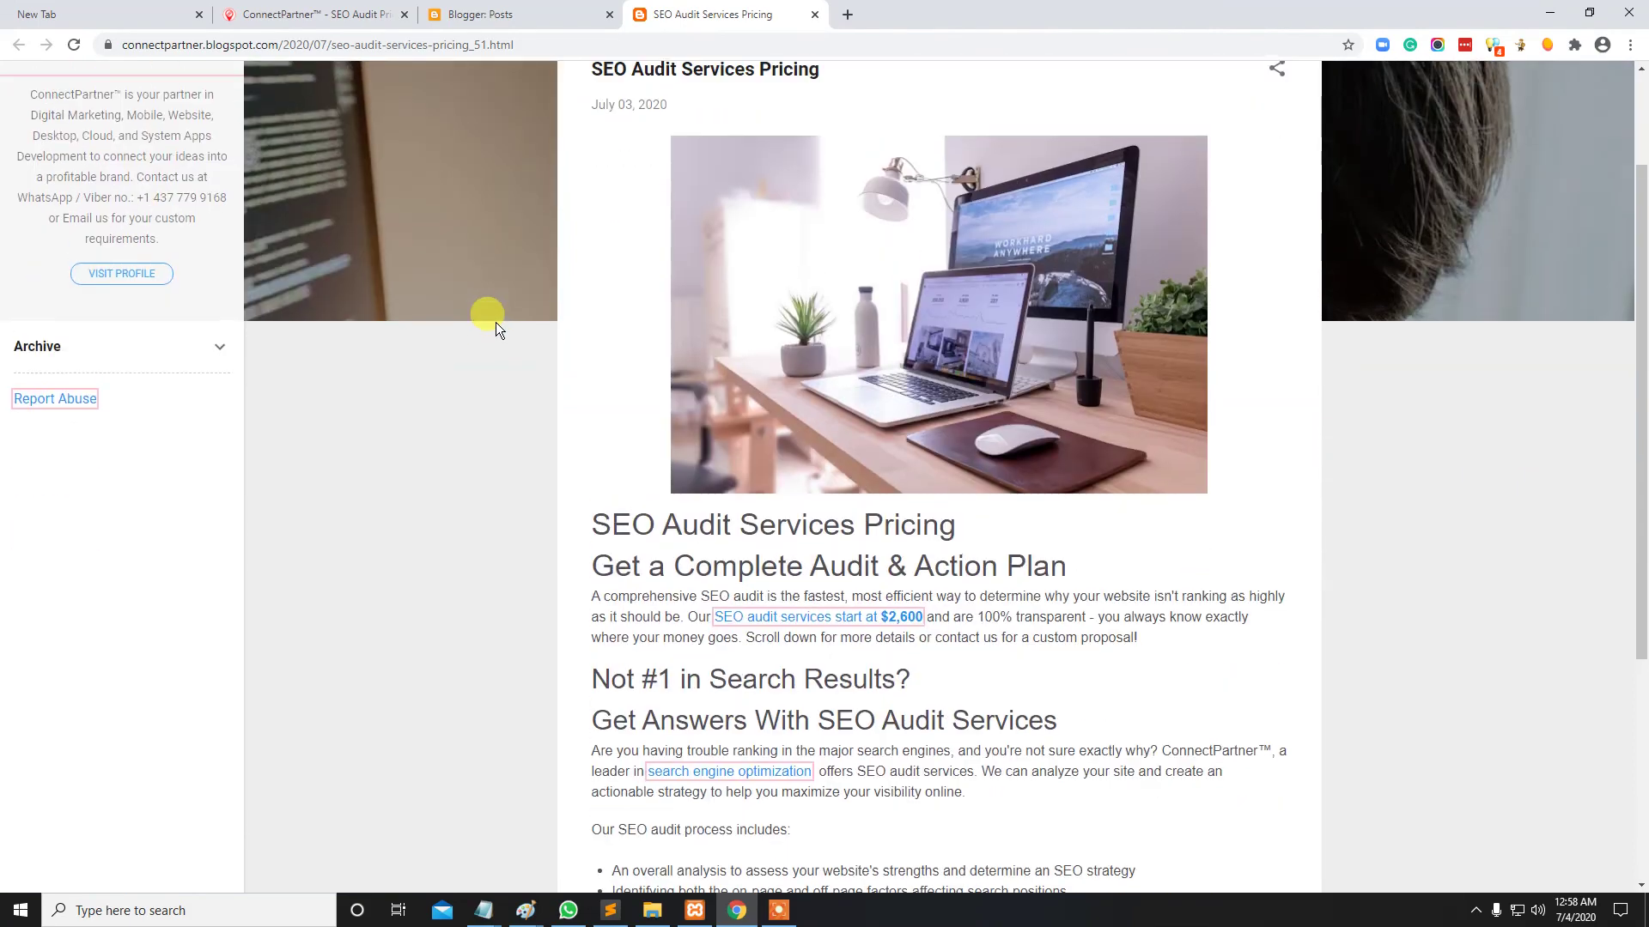
scroll(503, 326, "down", 6)
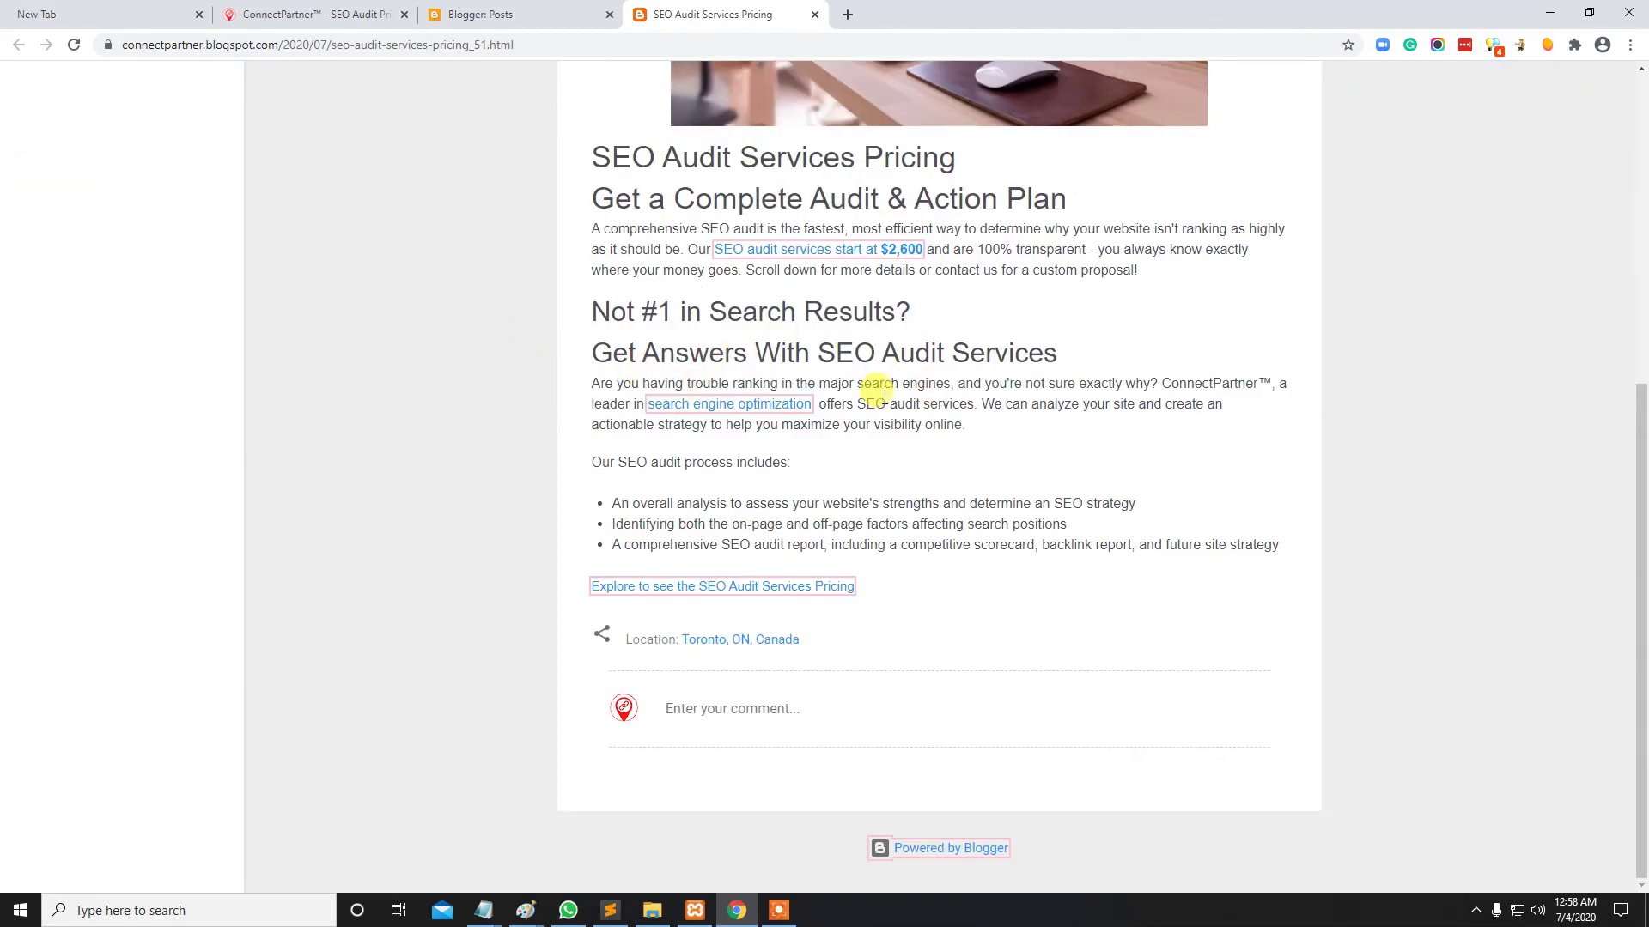
scroll(883, 395, "up", 2)
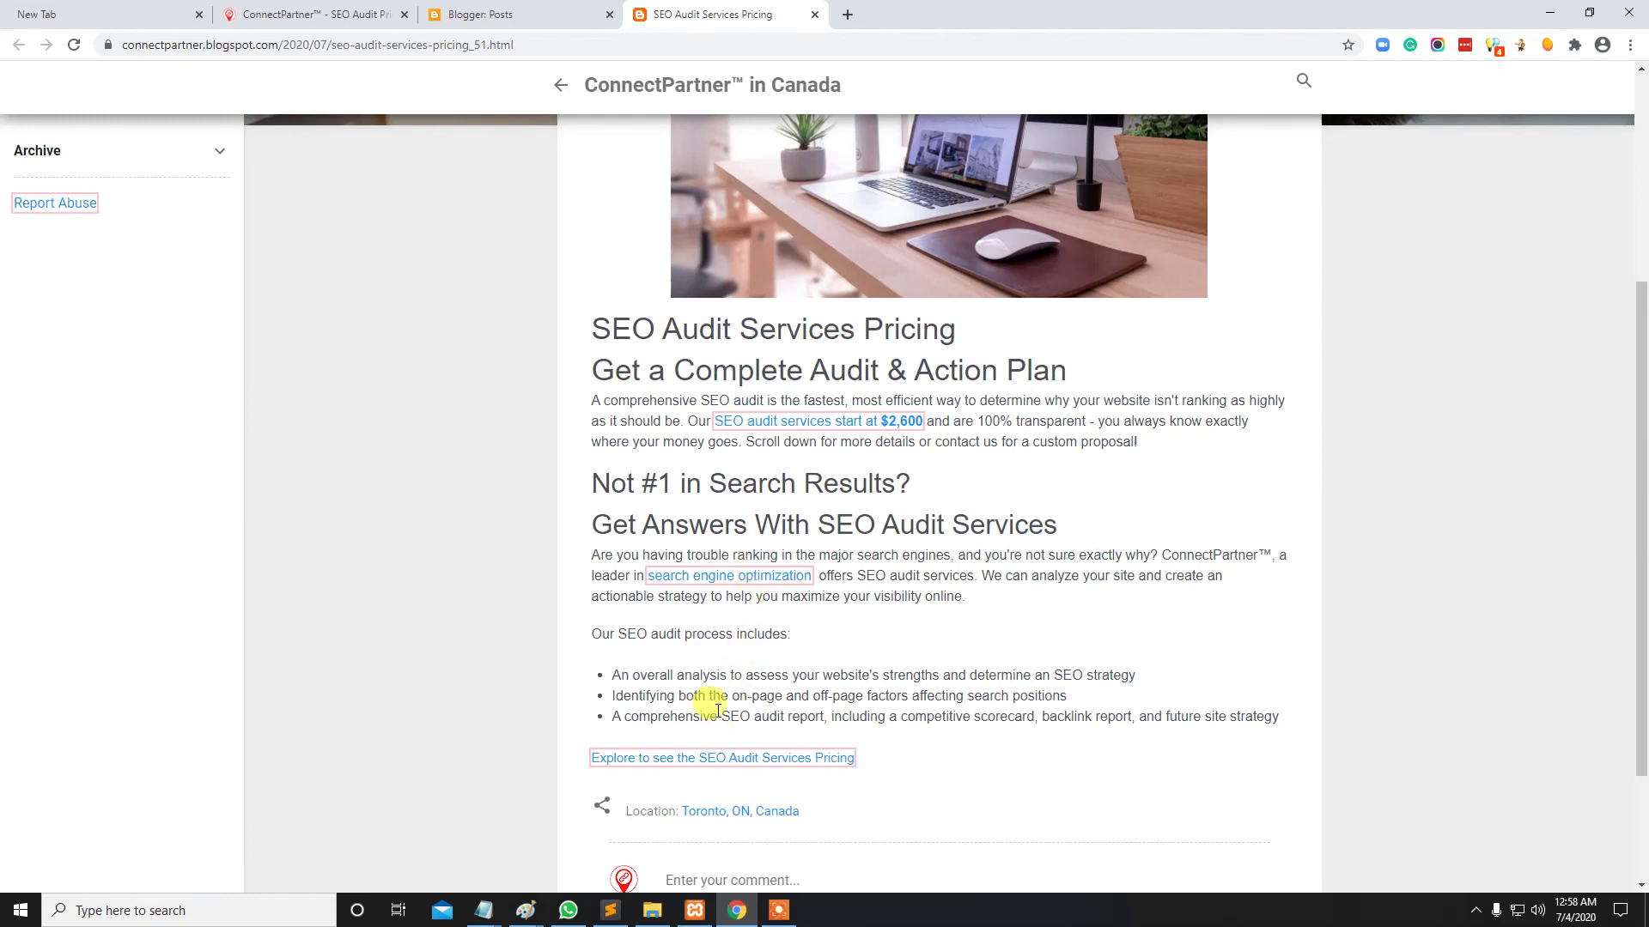
scroll(747, 652, "down", 2)
scroll(797, 545, "up", 2)
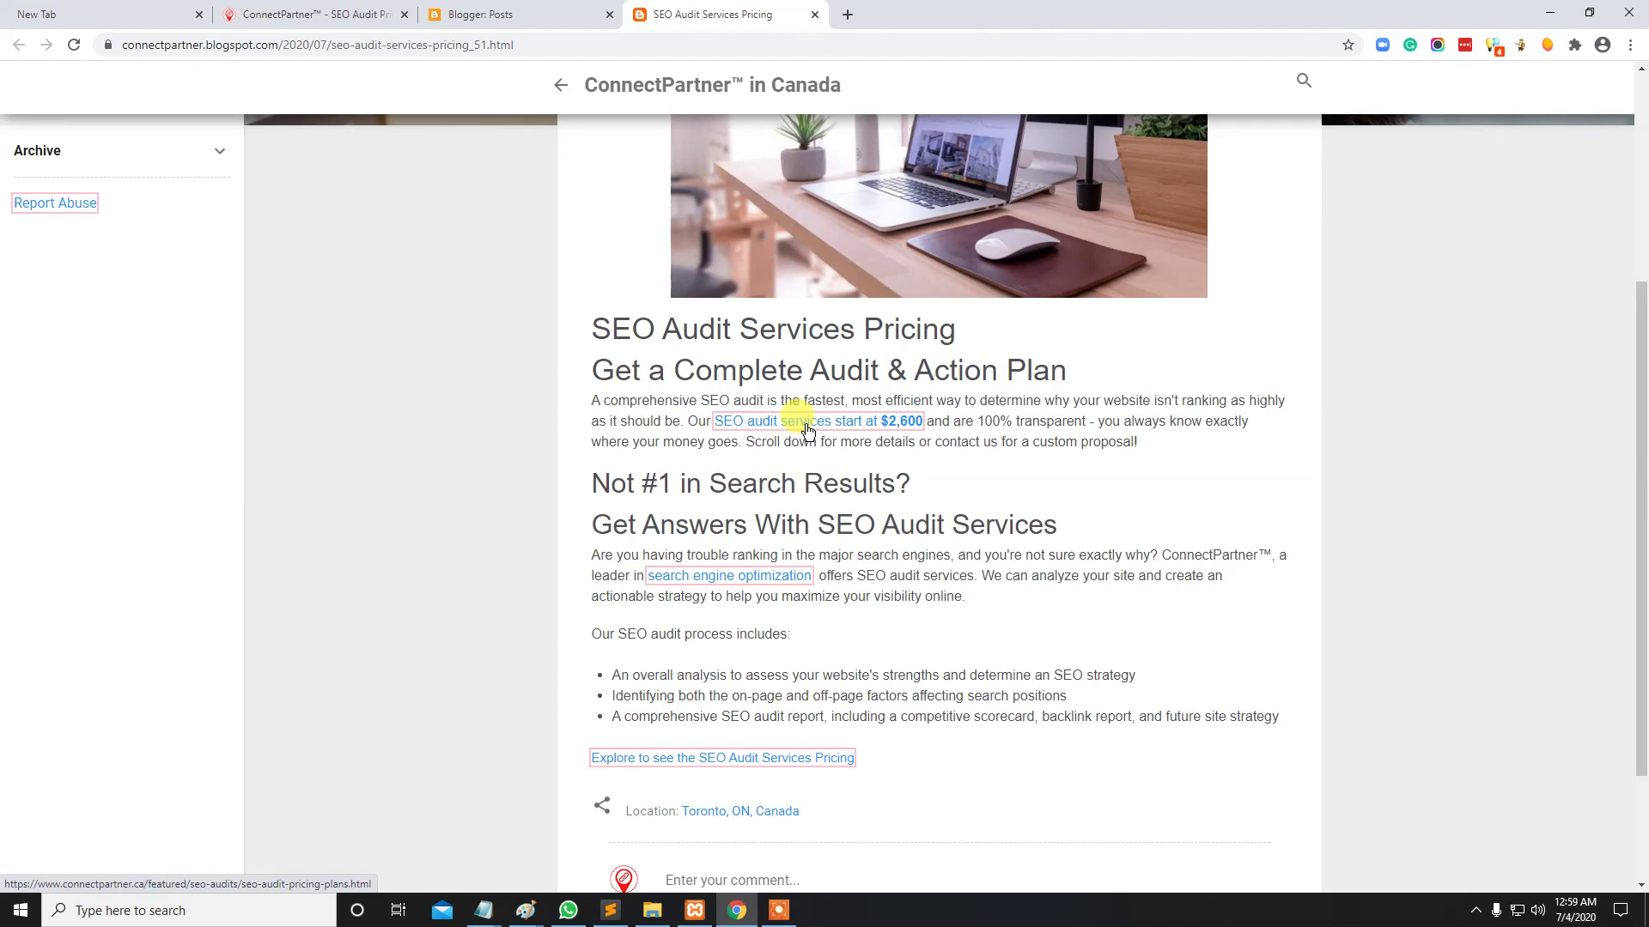
scroll(798, 516, "down", 3)
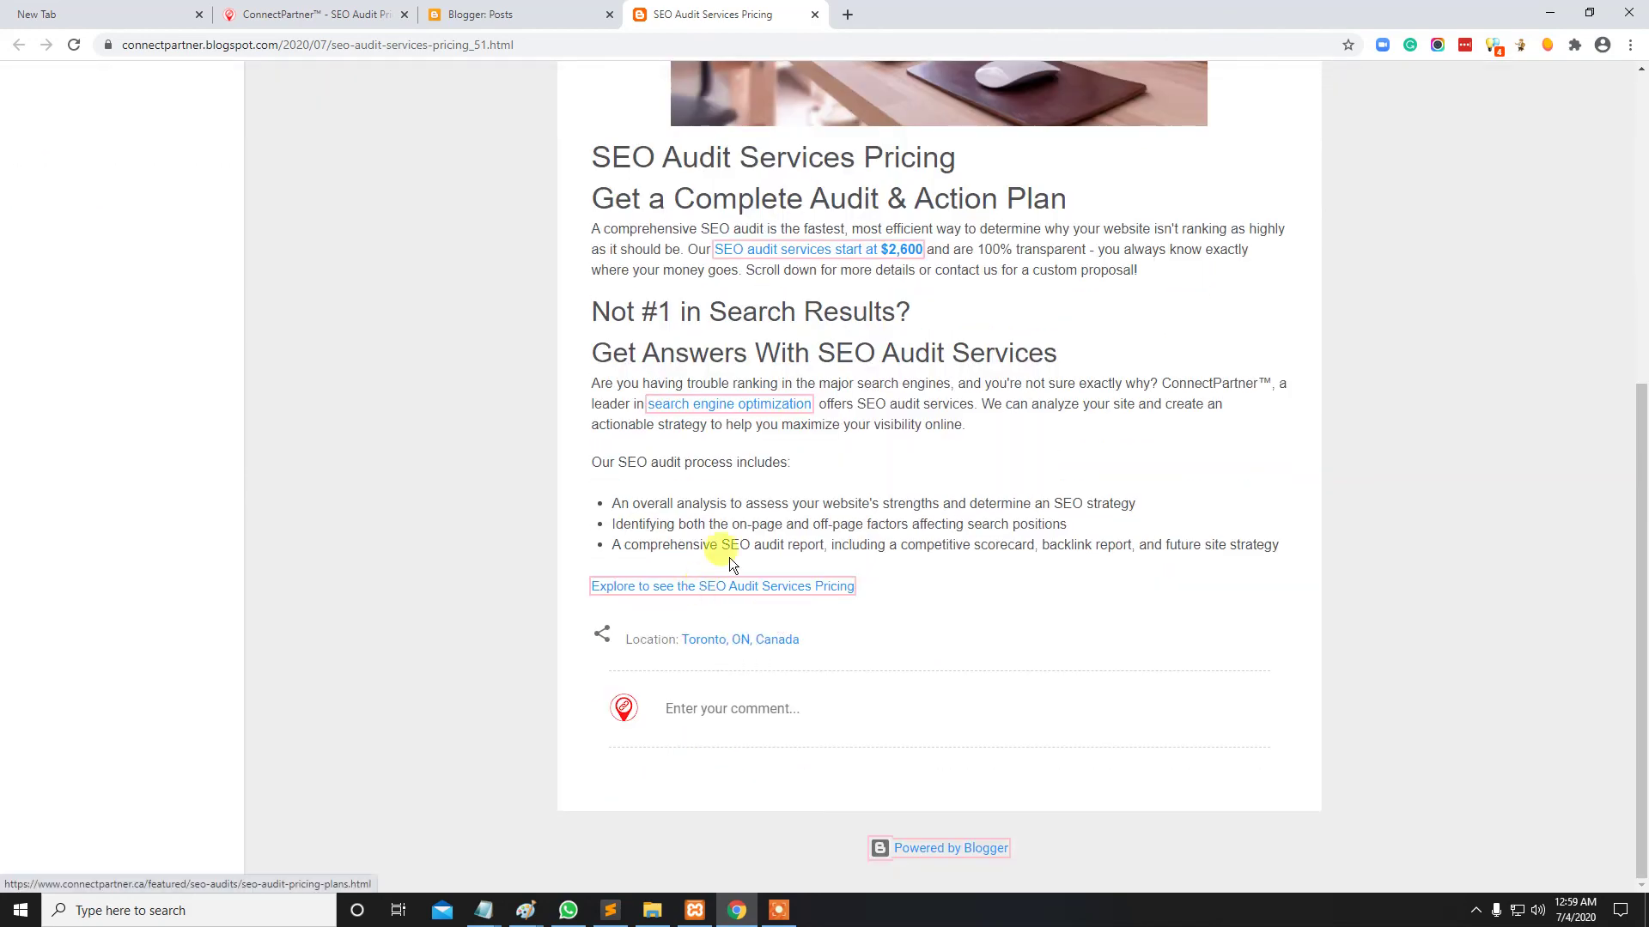
scroll(756, 498, "up", 3)
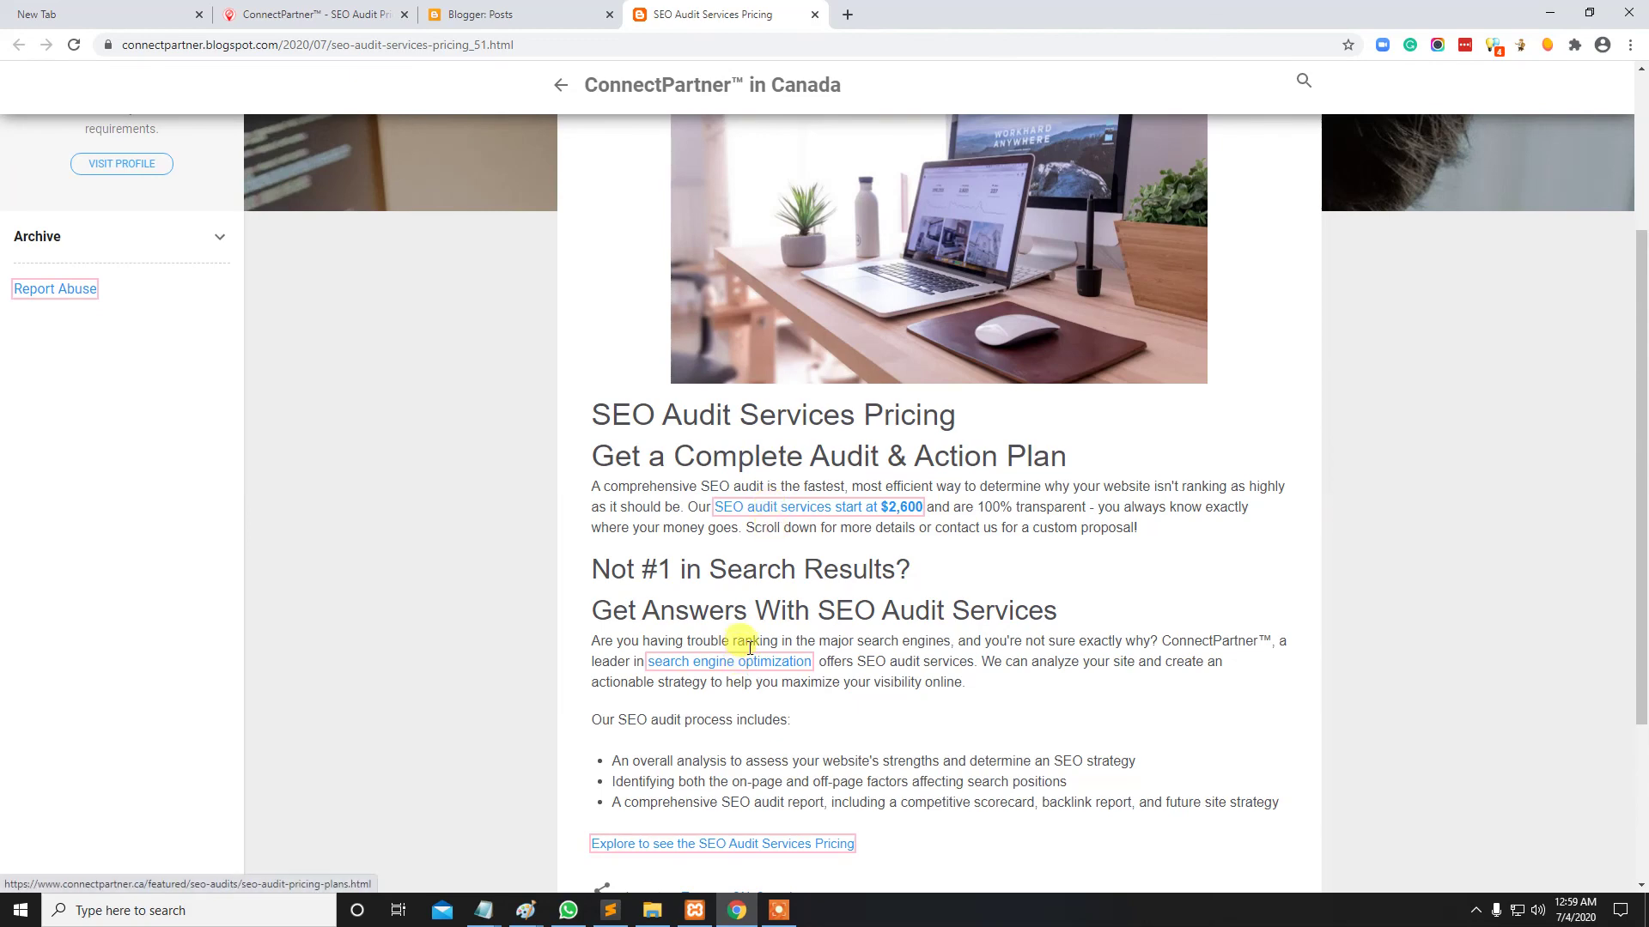
Examine the linked SEO audit pricing page on the ConnectPartner site, including its packages table, and return to the published blog post
left_click(305, 24)
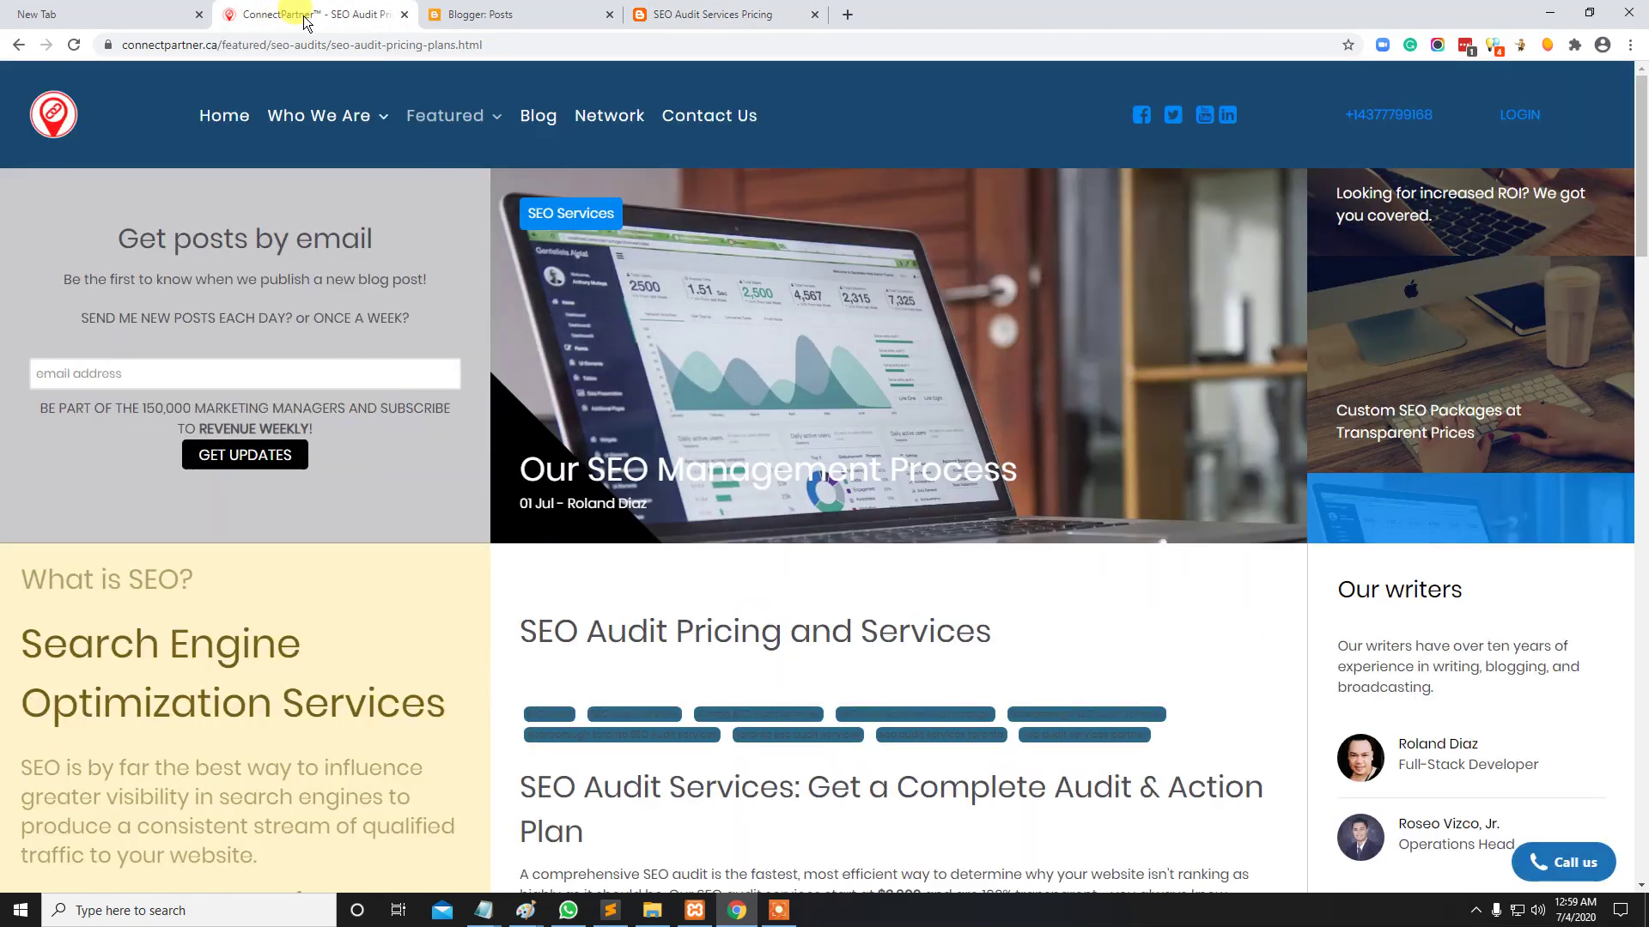
left_click(353, 43)
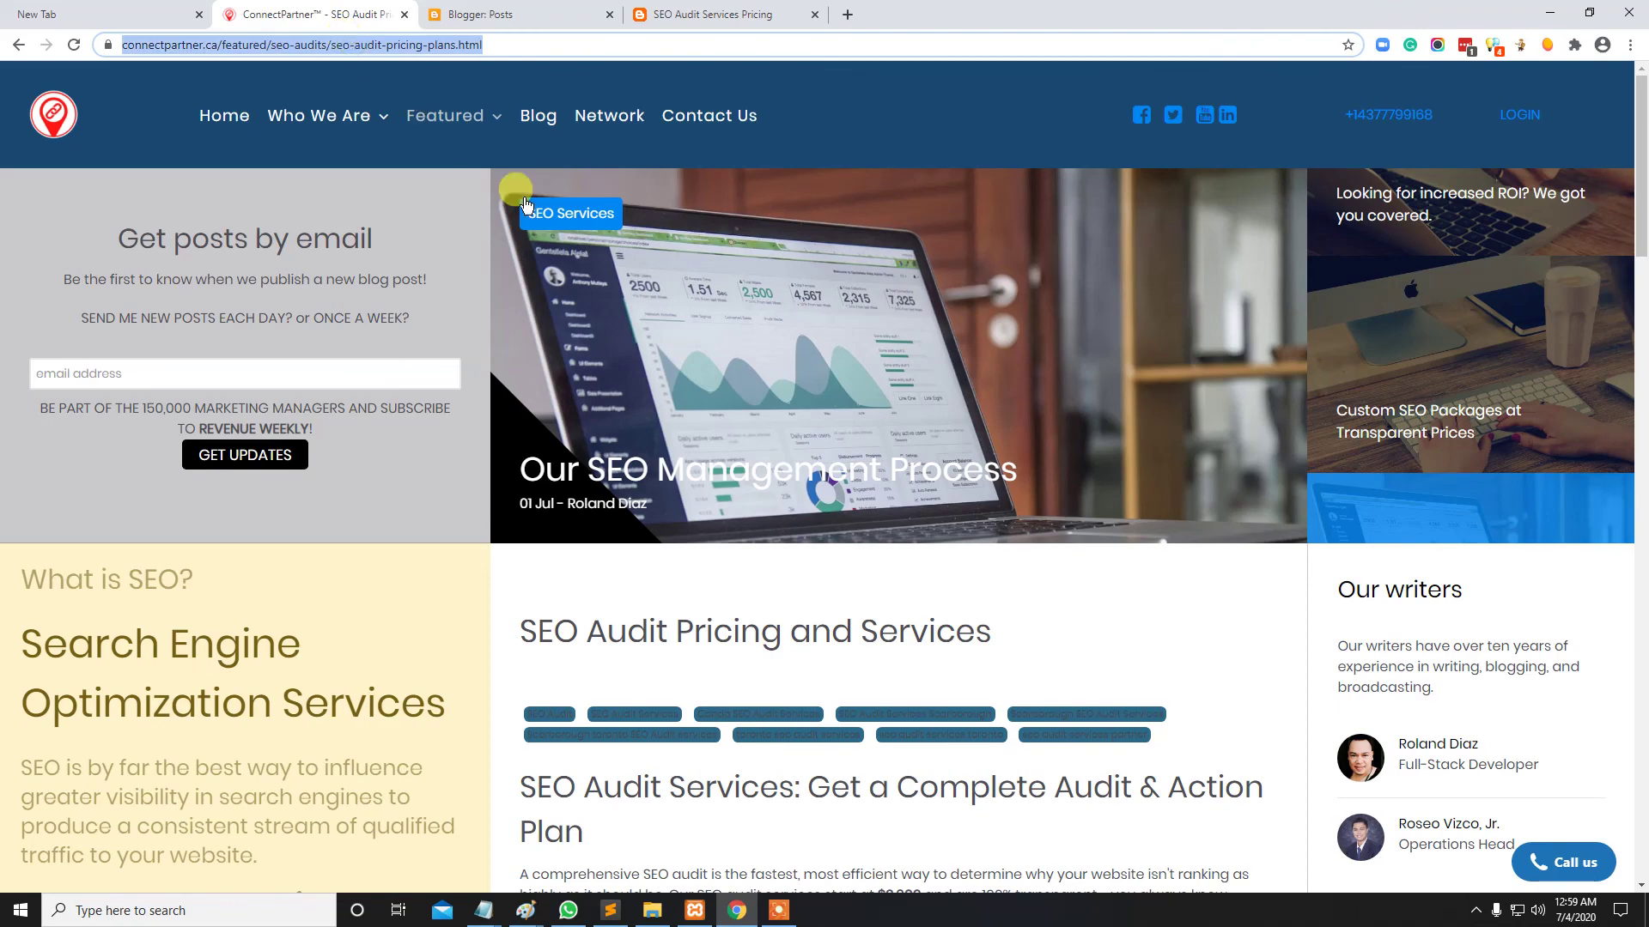
scroll(907, 390, "down", 15)
left_click(884, 361)
scroll(885, 360, "down", 10)
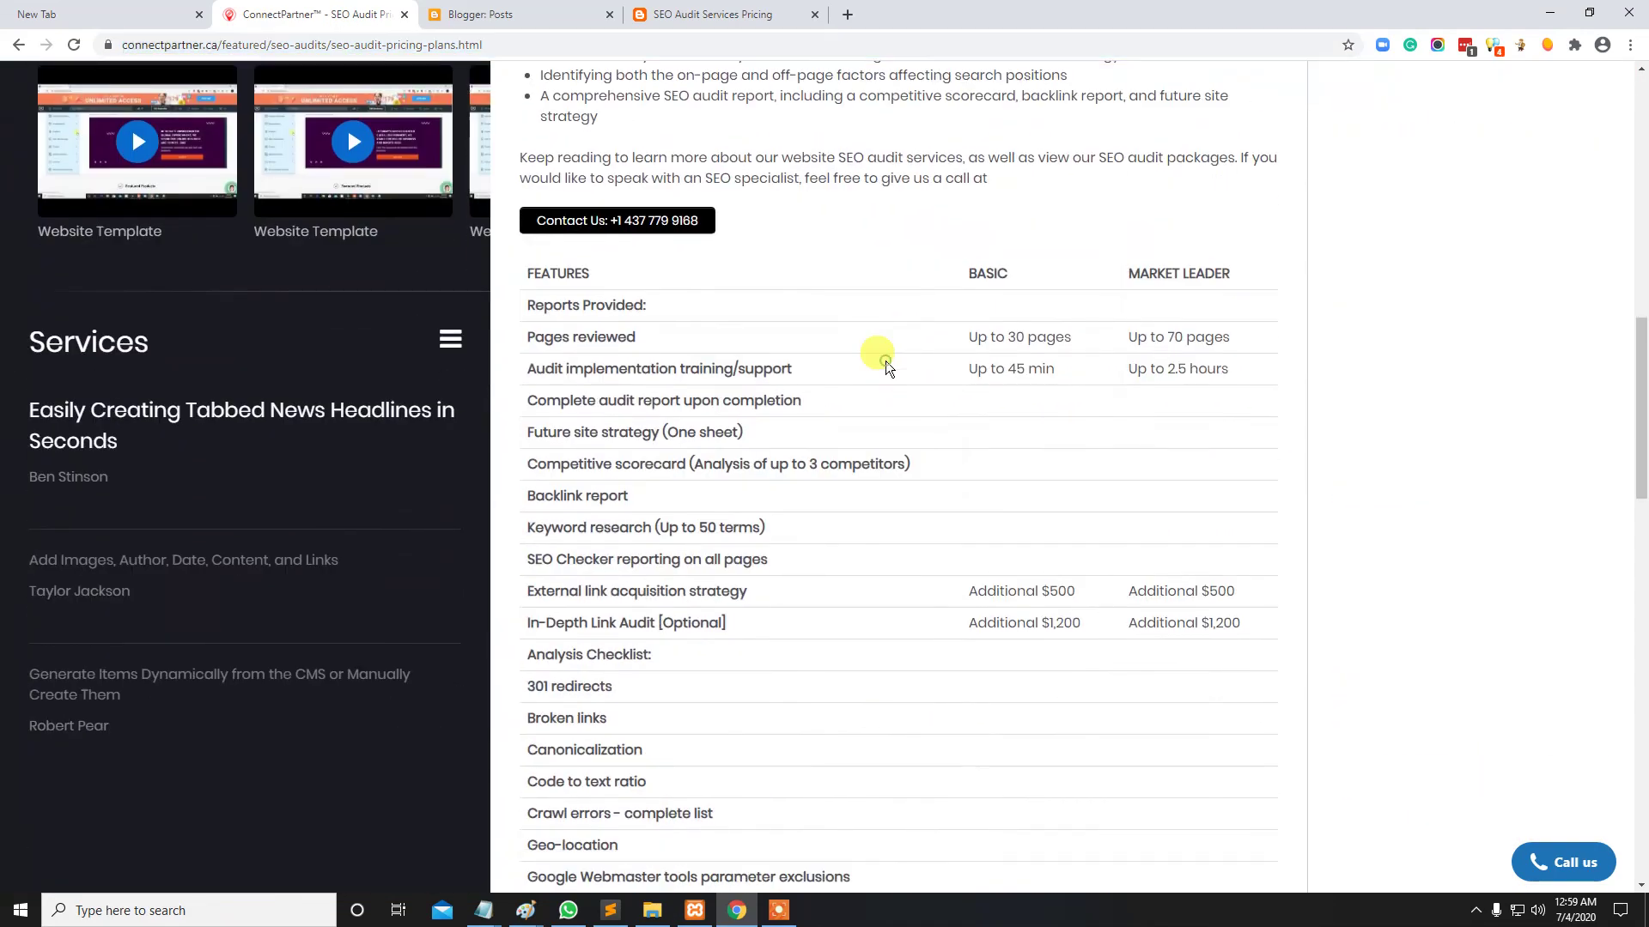
scroll(885, 362, "down", 9)
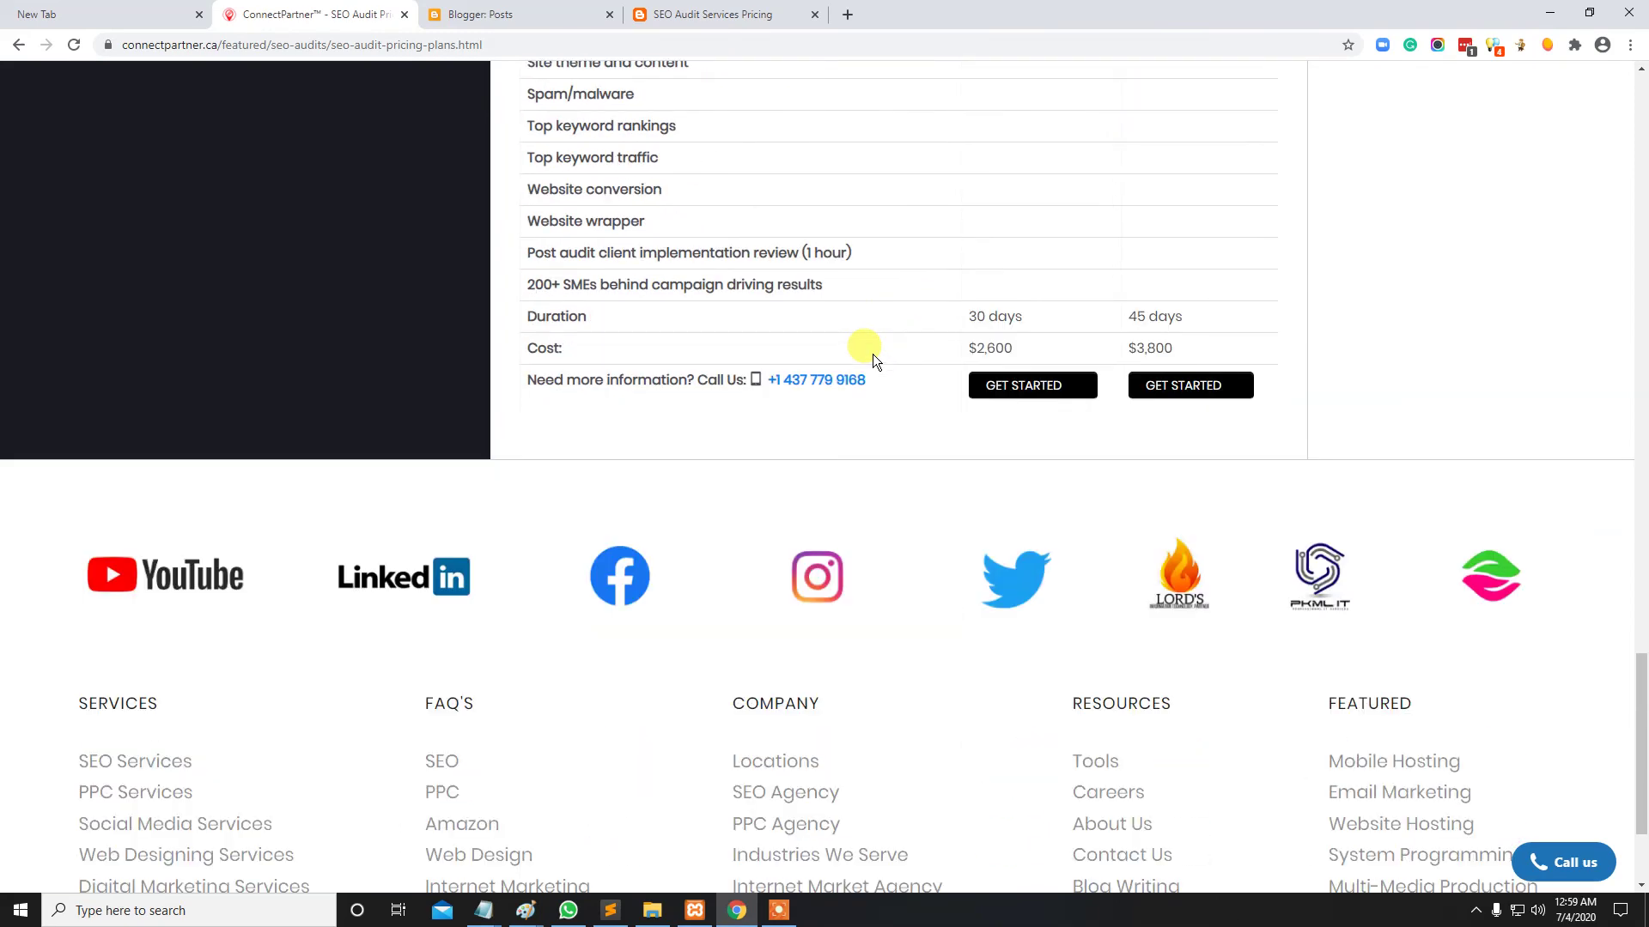
scroll(872, 354, "up", 5)
scroll(872, 356, "down", 4)
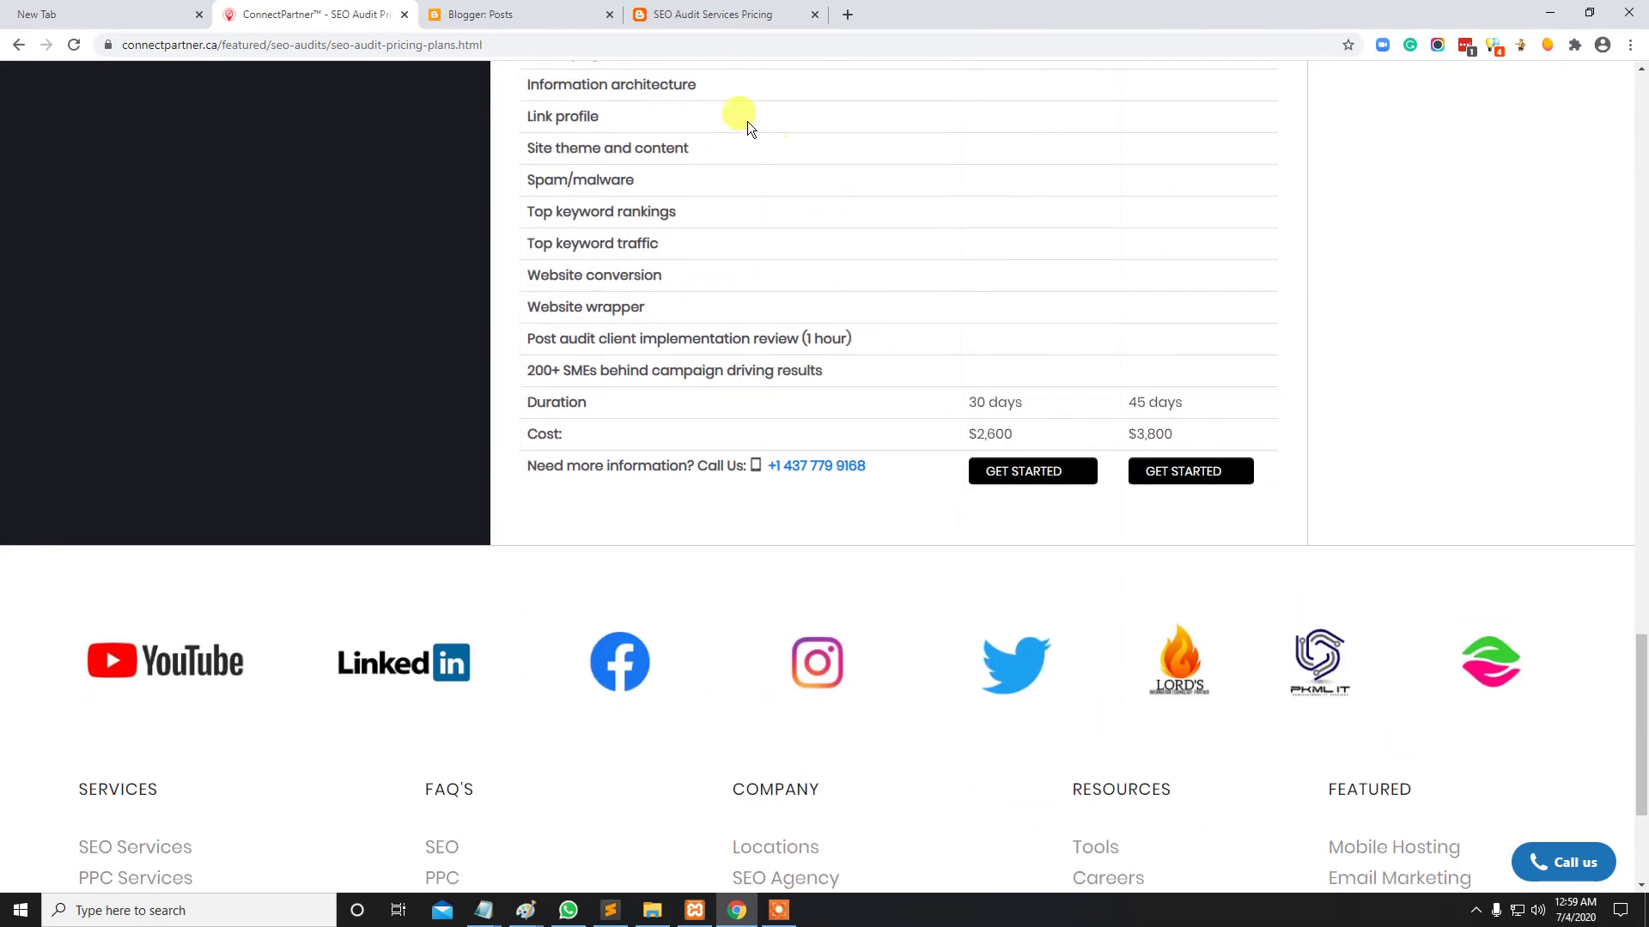
left_click(678, 15)
scroll(812, 313, "up", 3)
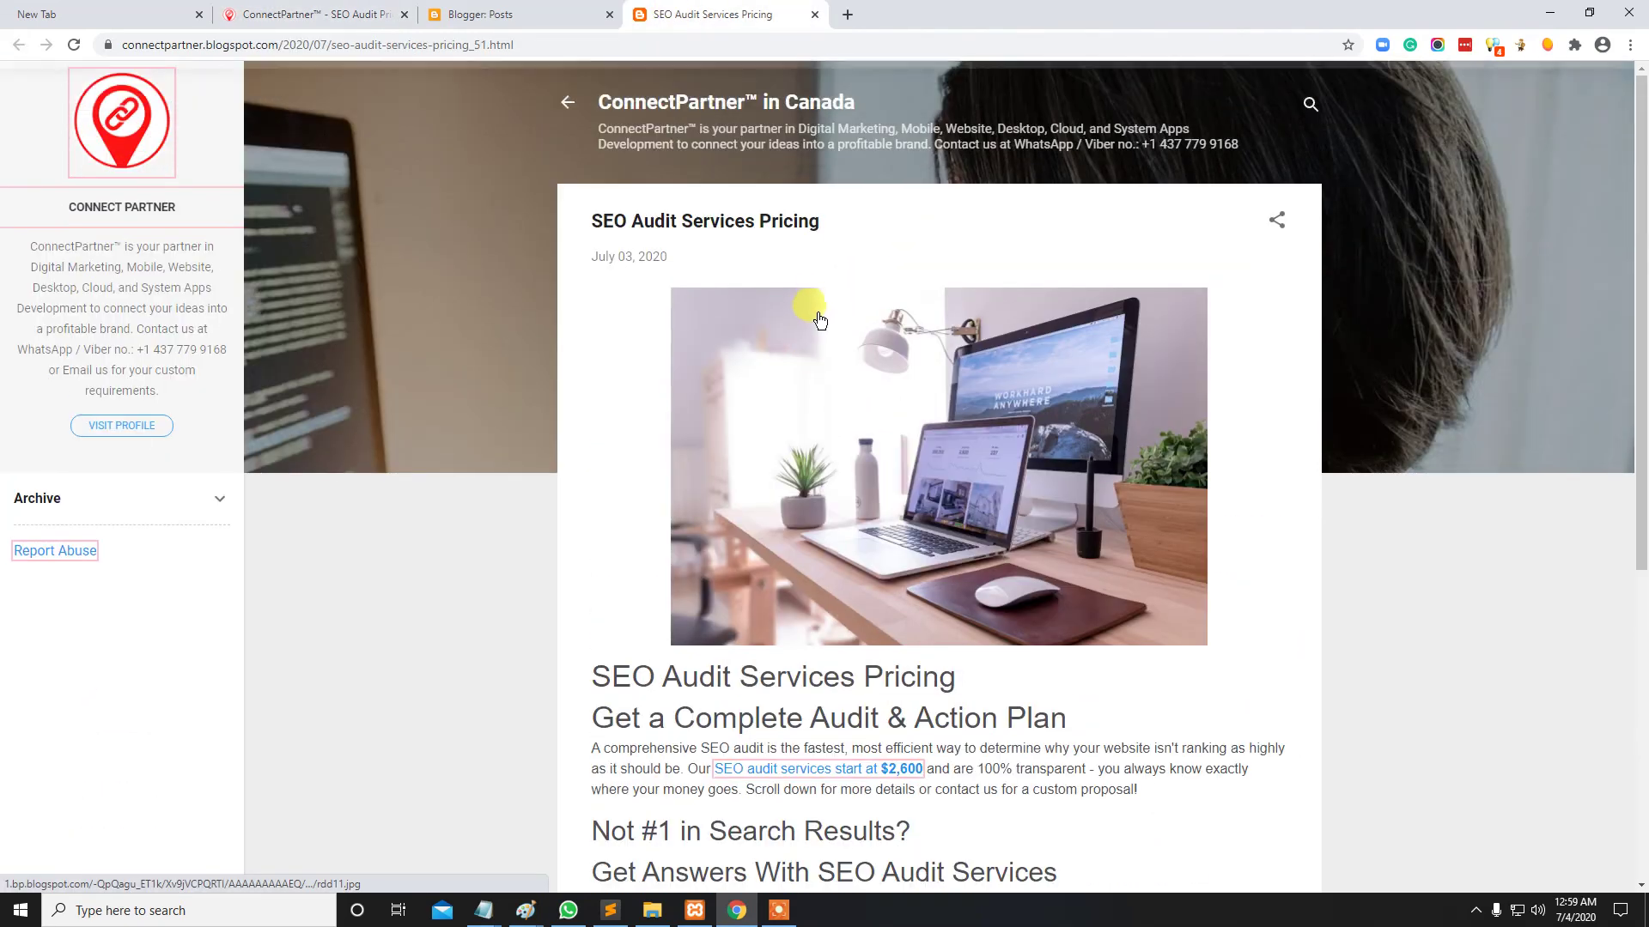